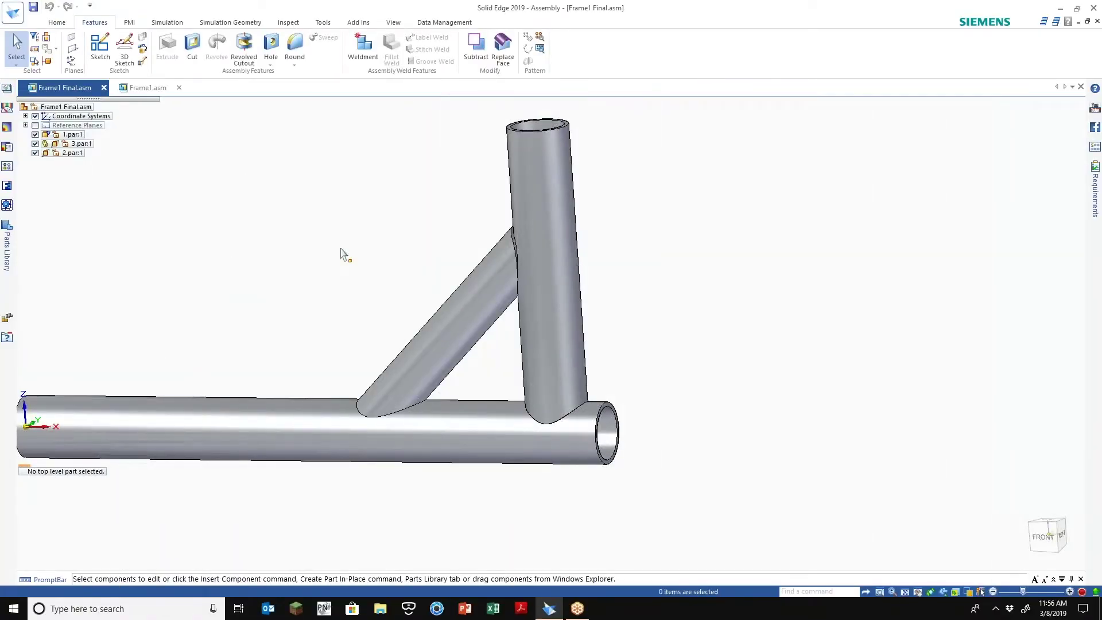
Examine the tube joints of the Frame1 Final assembly from the front.
middle_drag(340, 248, 379, 269)
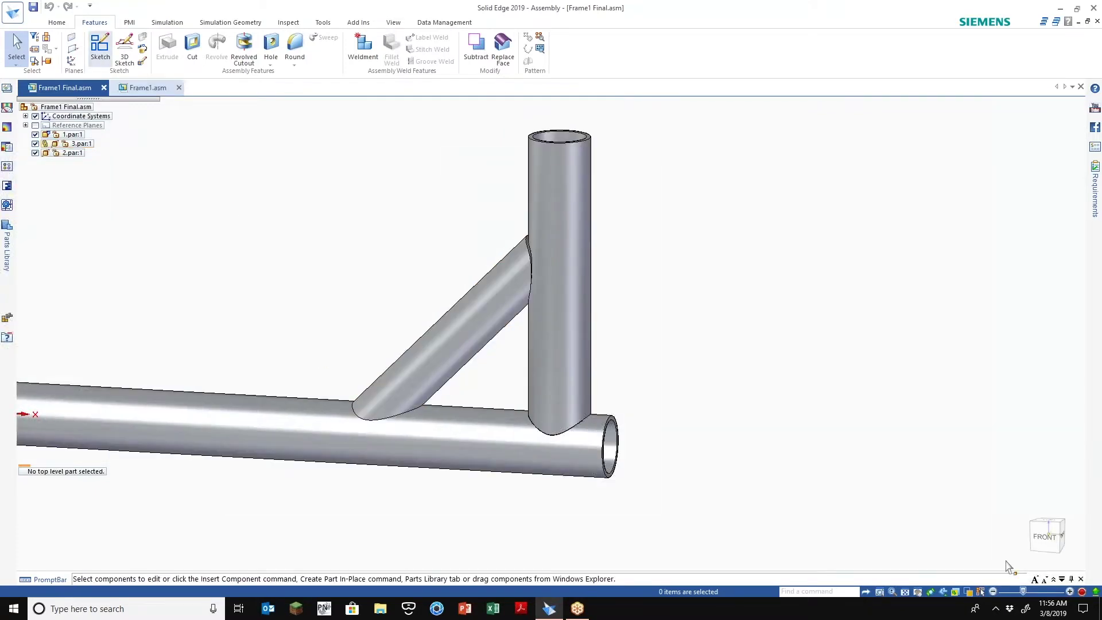
click(1039, 539)
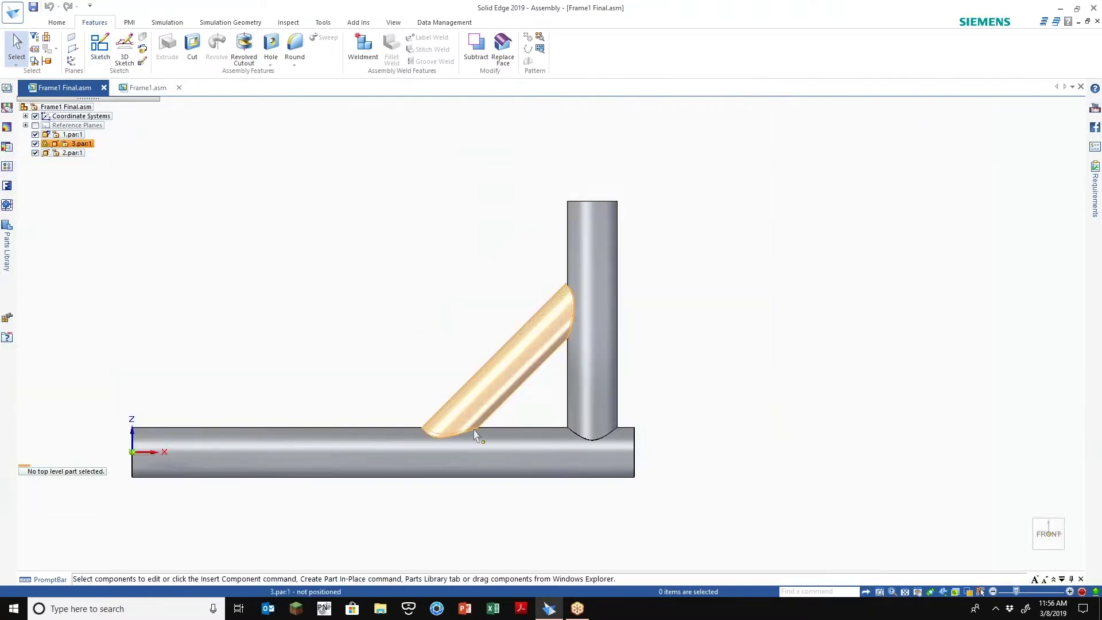
scroll(480, 438, up, 3)
scroll(202, 441, down, 1)
scroll(582, 447, up, 1)
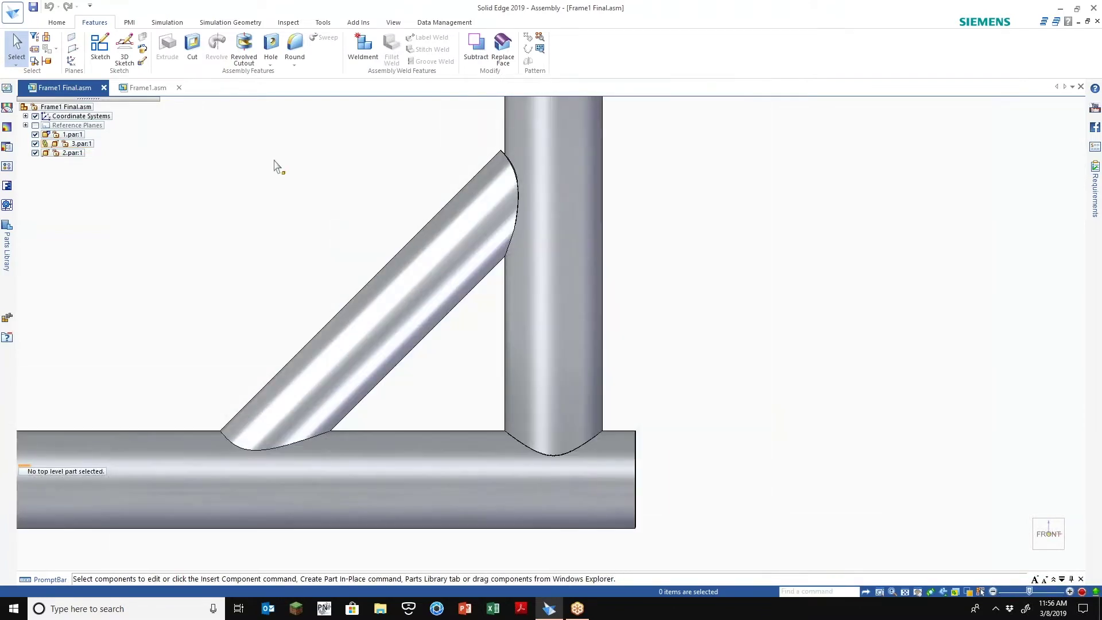
Switch to Frame1.asm and examine how the vertical and diagonal tubes are trimmed against the horizontal tube.
click(149, 89)
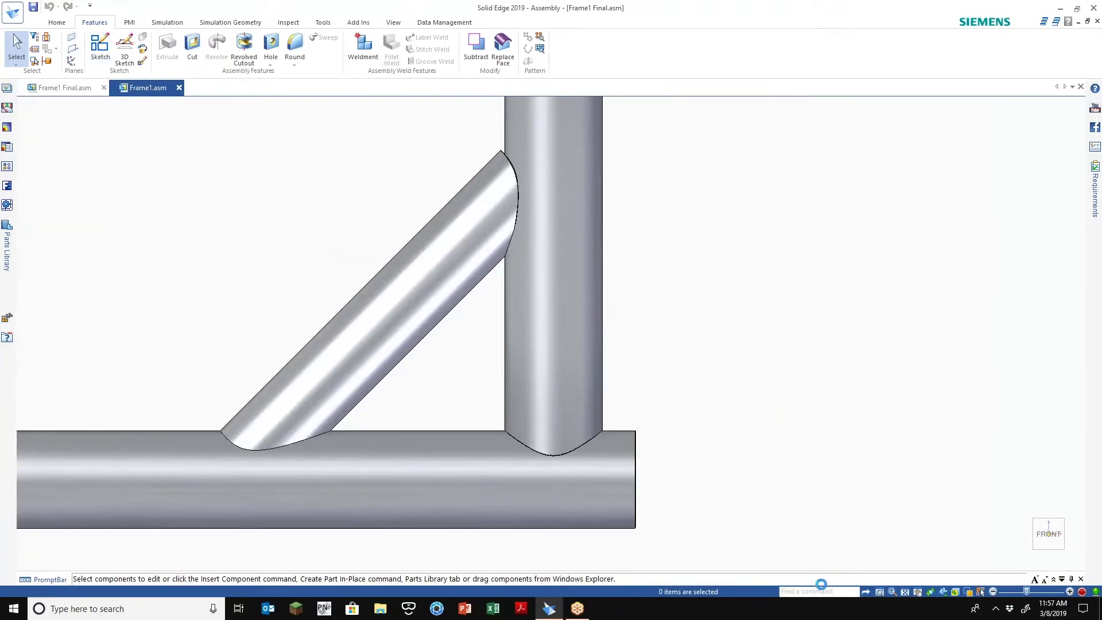
click(1041, 539)
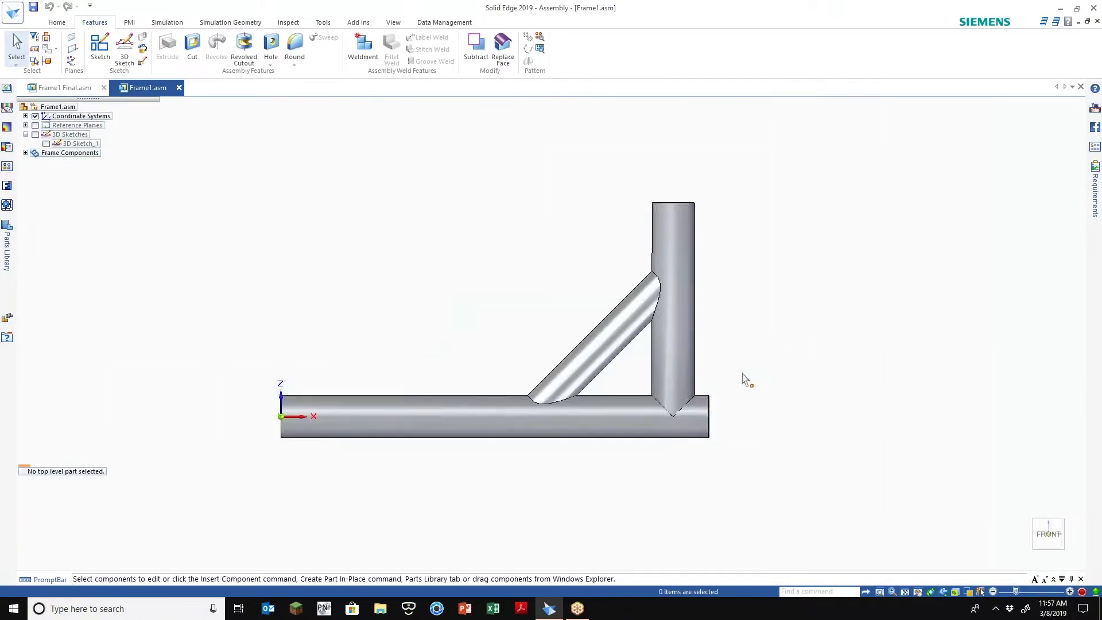
scroll(742, 381, up, 3)
scroll(699, 454, up, 2)
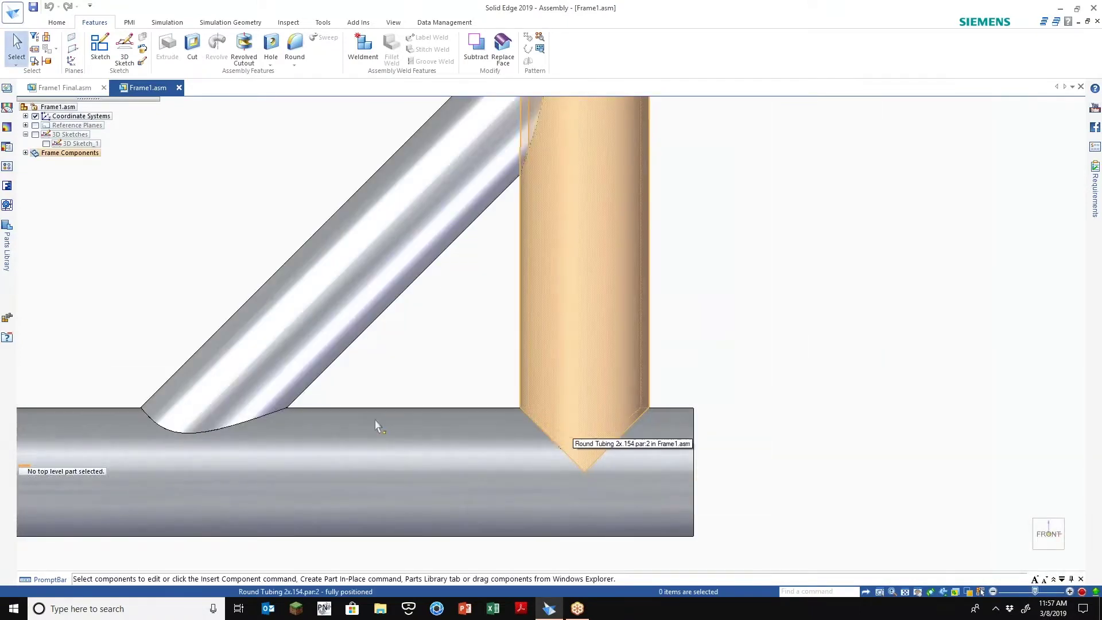
scroll(276, 409, down, 1)
scroll(266, 403, up, 2)
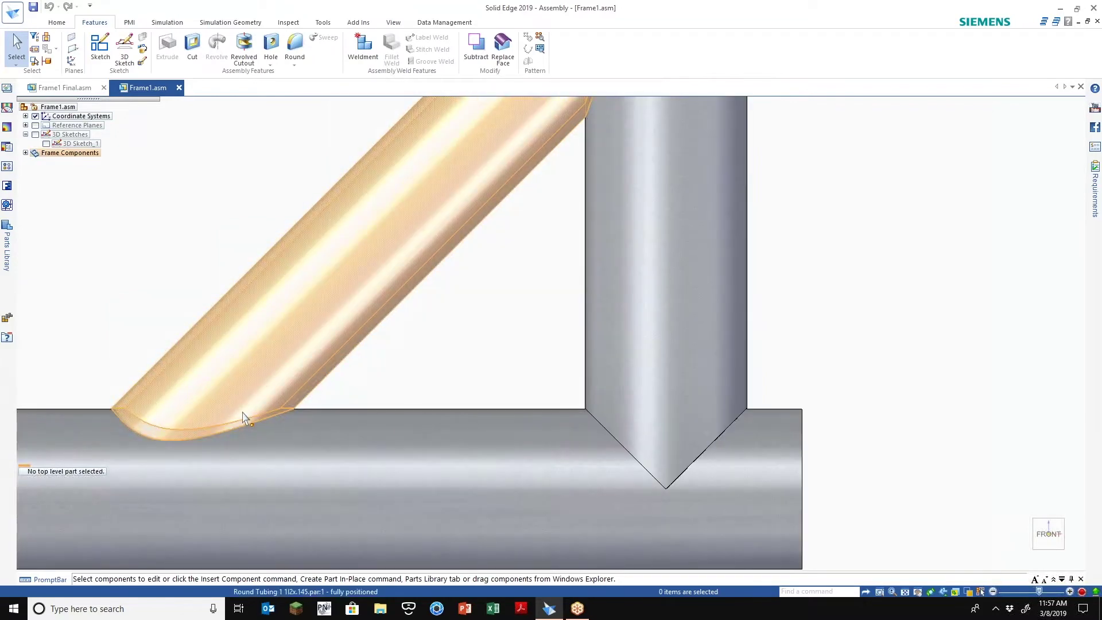
middle_drag(416, 413, 504, 517)
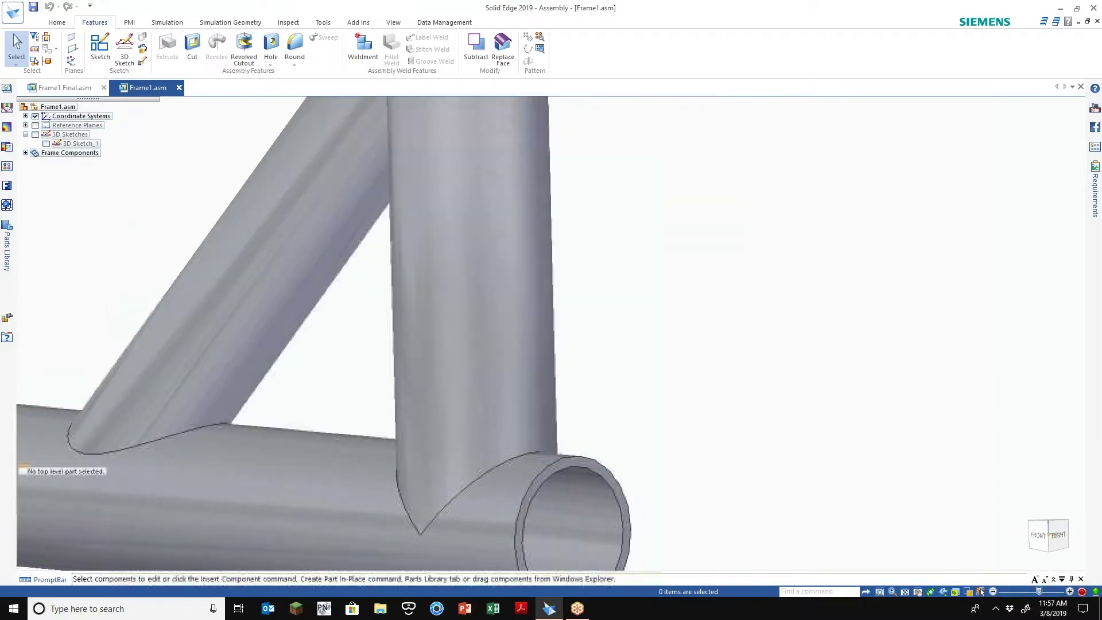
scroll(644, 455, down, 3)
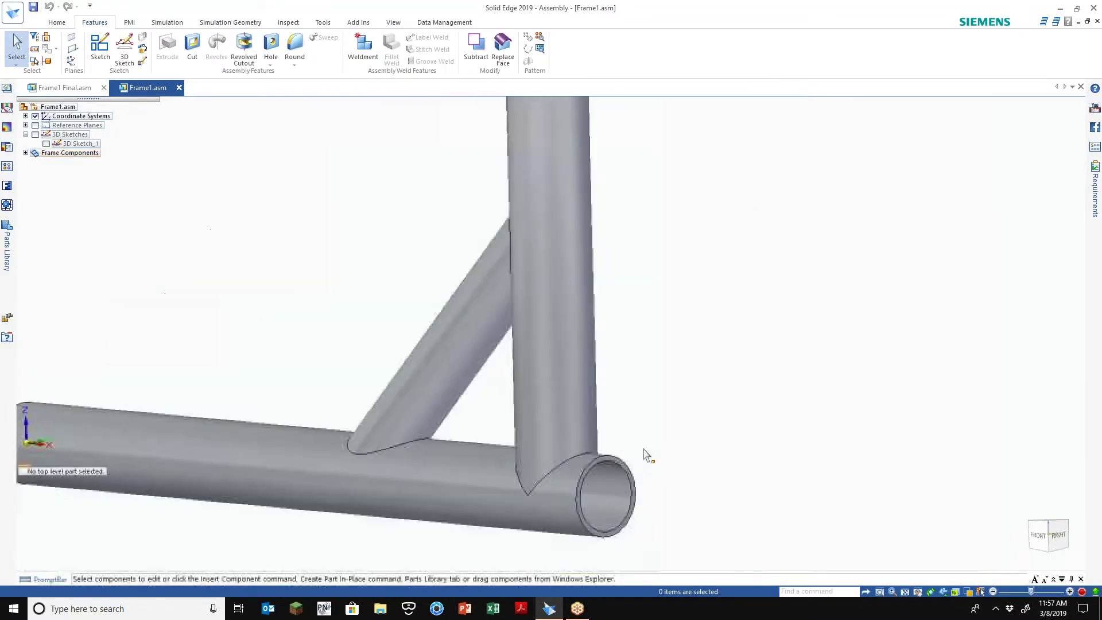
scroll(554, 553, up, 4)
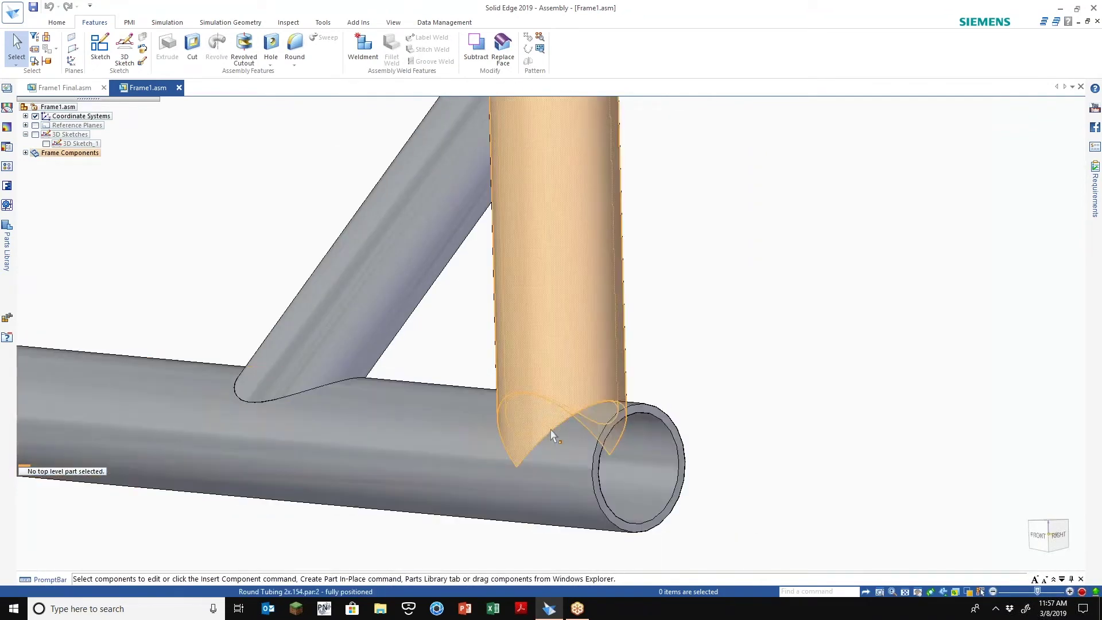
scroll(542, 434, up, 3)
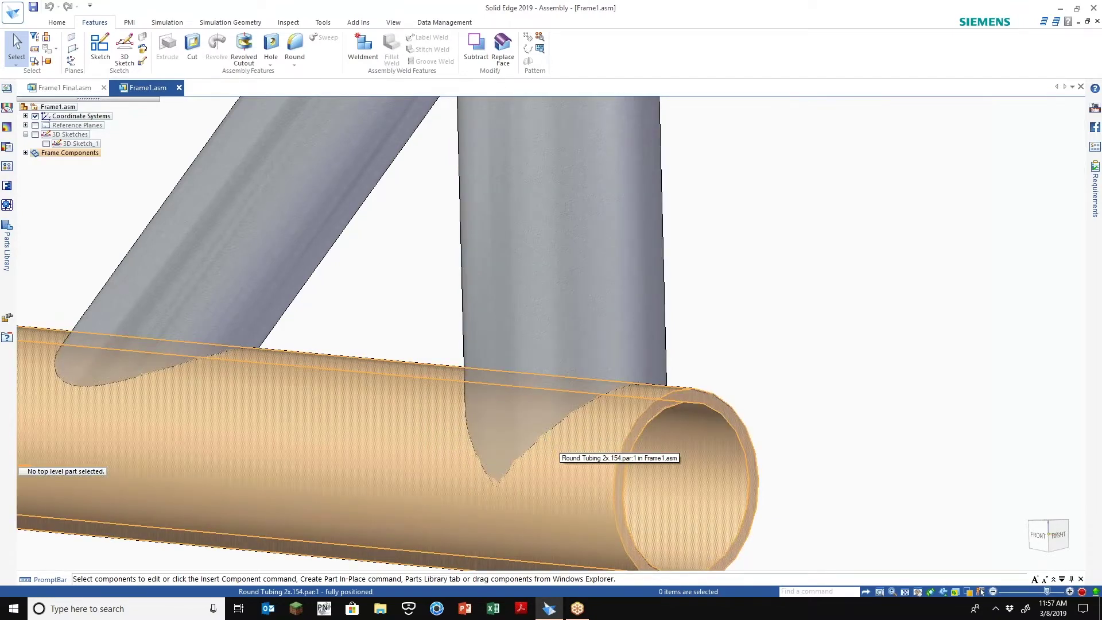
scroll(507, 423, down, 4)
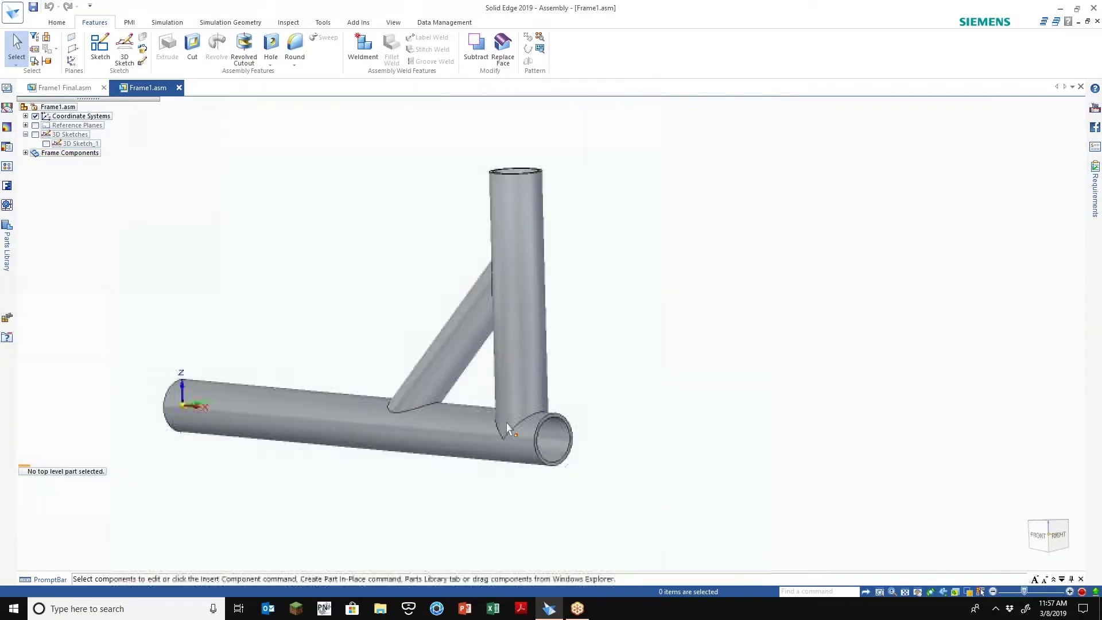
middle_drag(507, 423, 365, 404)
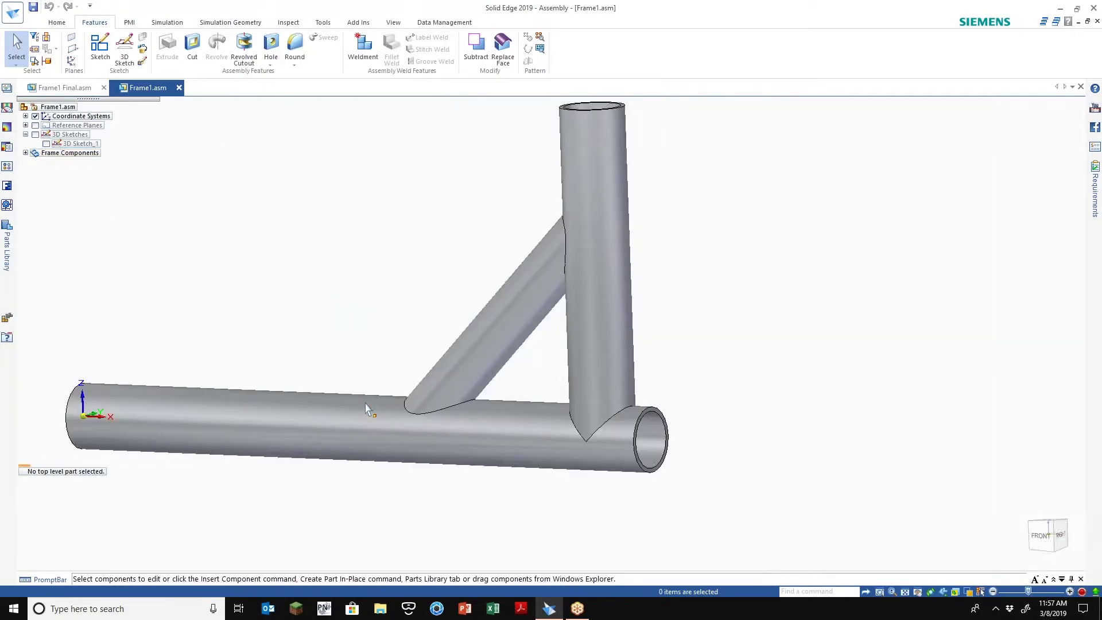
scroll(424, 380, up, 3)
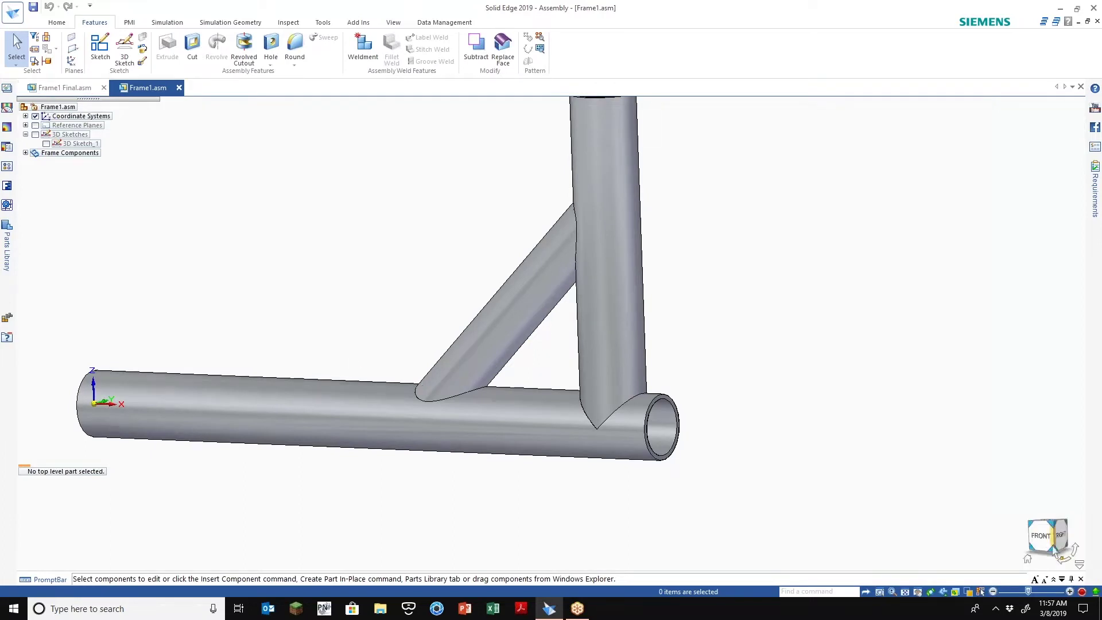
click(1049, 542)
Return to Frame1 Final.asm and examine the joint between the vertical and horizontal tubes for comparison.
click(65, 87)
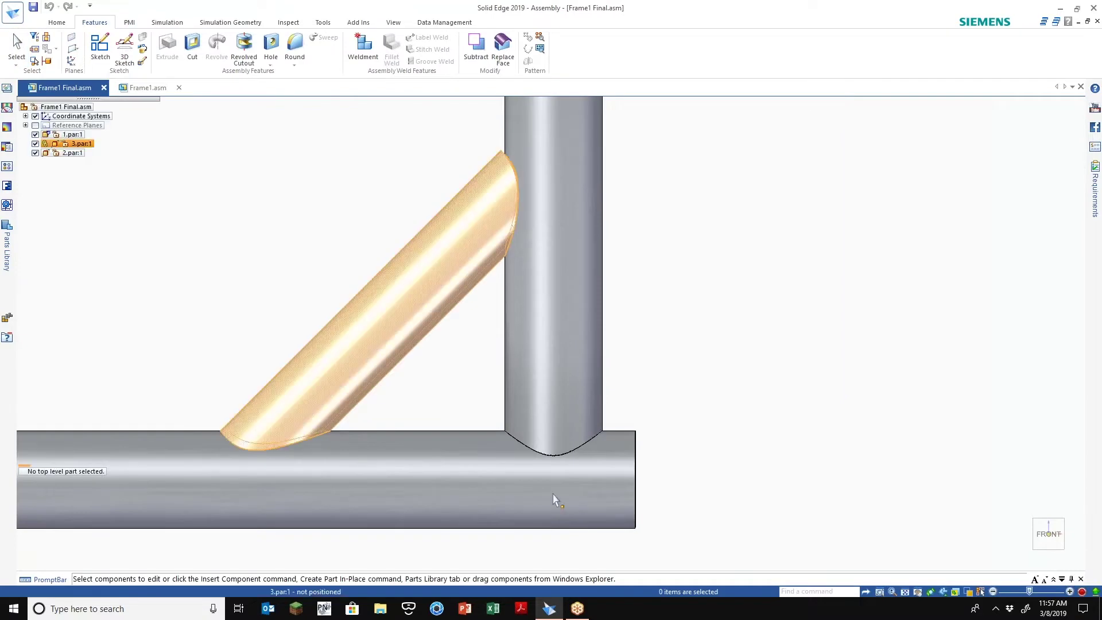
scroll(553, 499, up, 3)
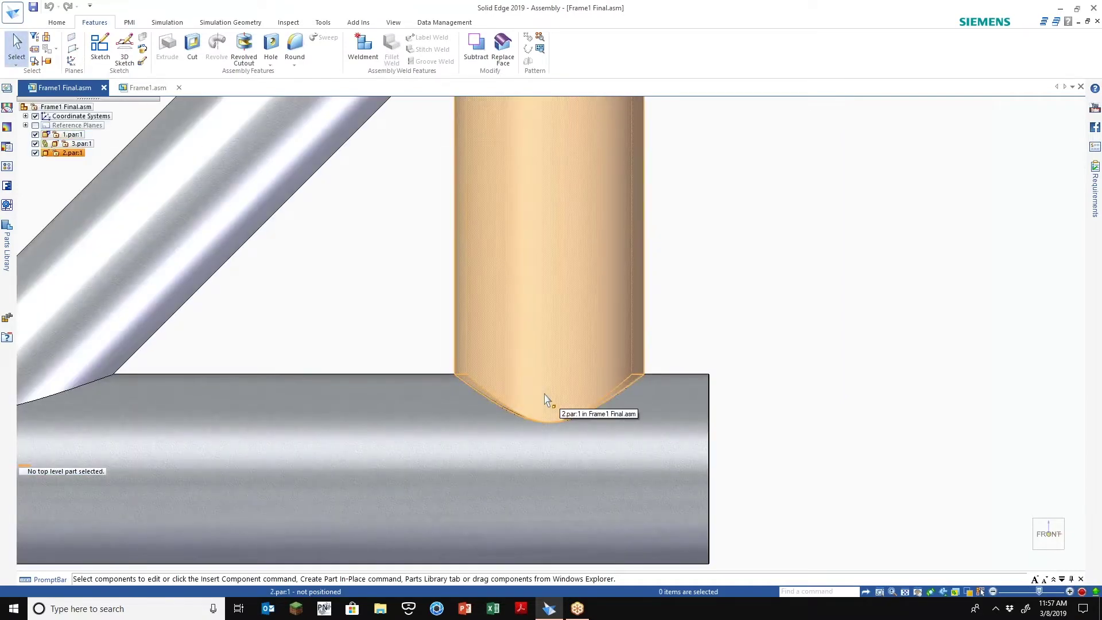
scroll(547, 400, down, 2)
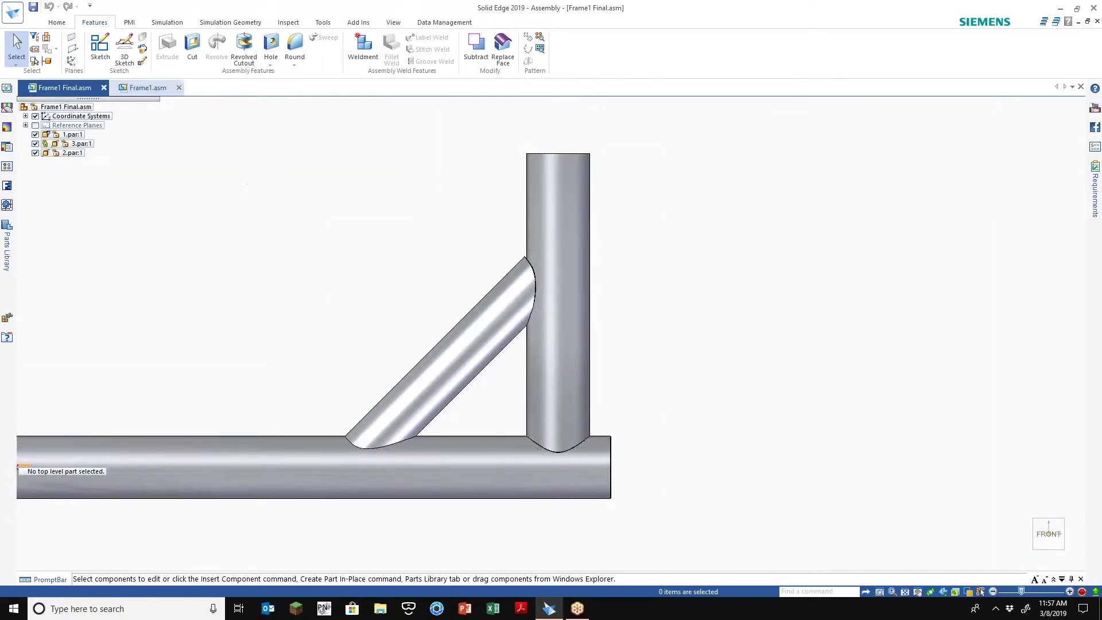
In Frame1.asm, enter the Frame Design environment, show the 3D sketches and open the frame's path sketch for editing.
click(143, 89)
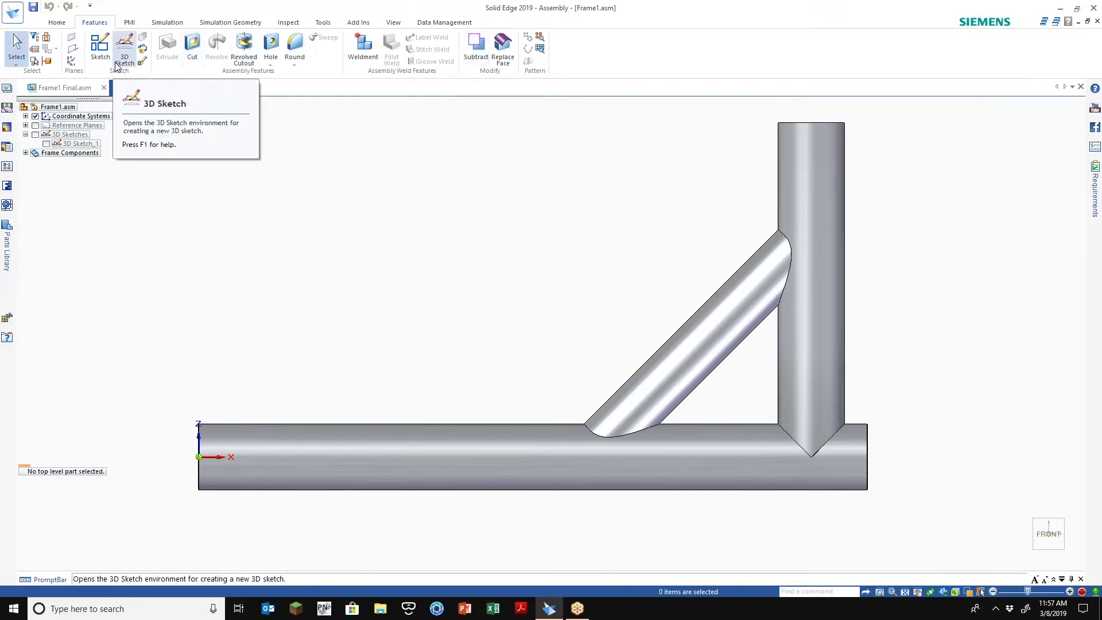
click(323, 24)
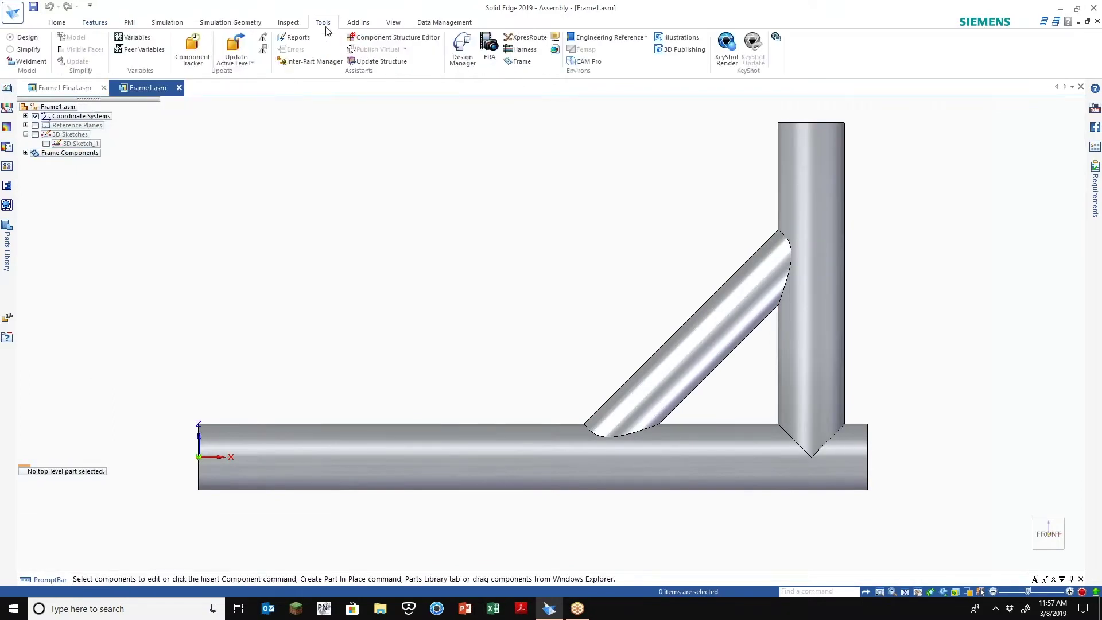
click(519, 62)
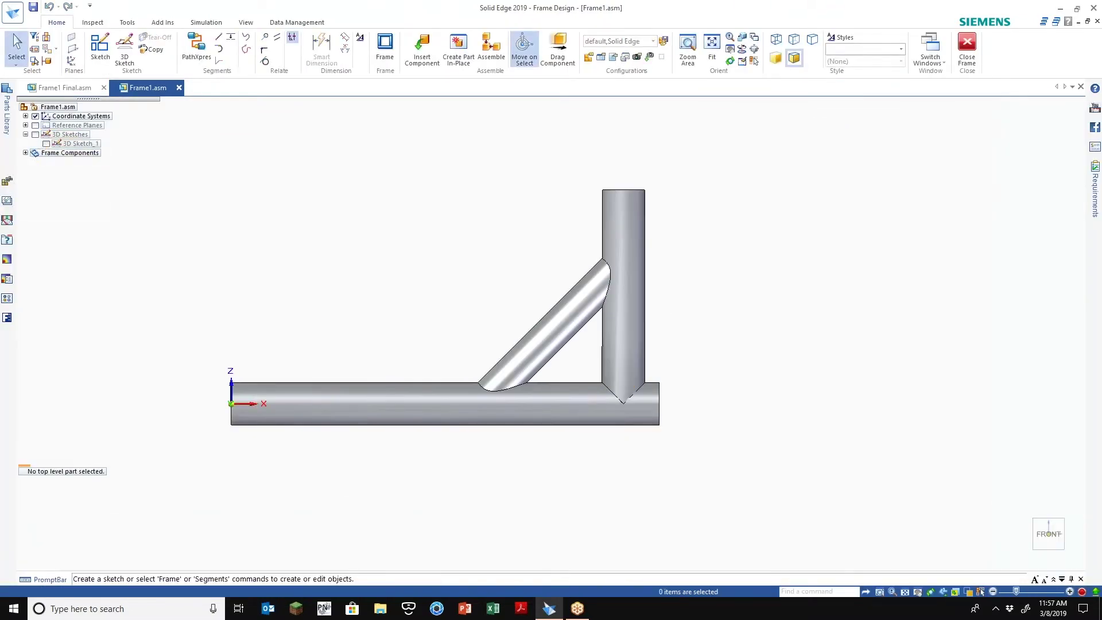
click(35, 134)
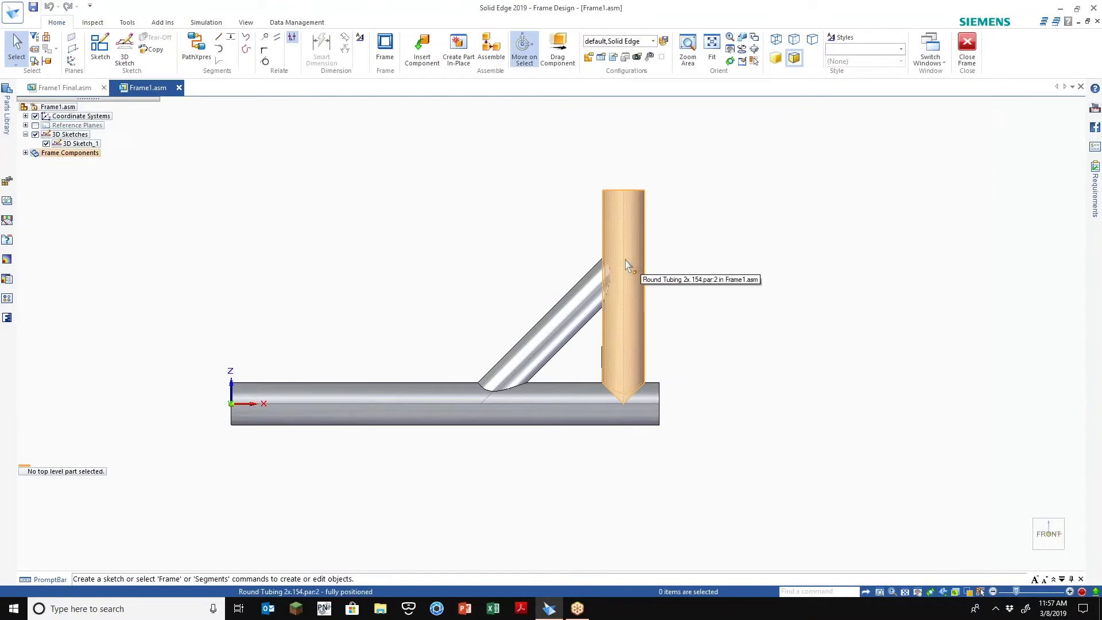
right_click(634, 266)
click(675, 278)
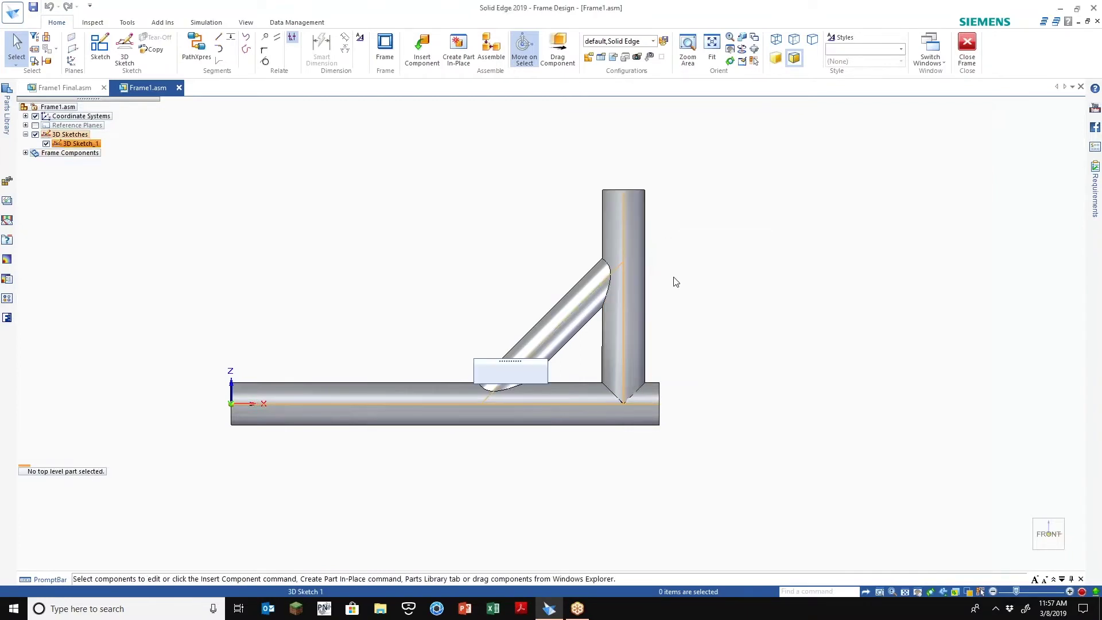
click(589, 363)
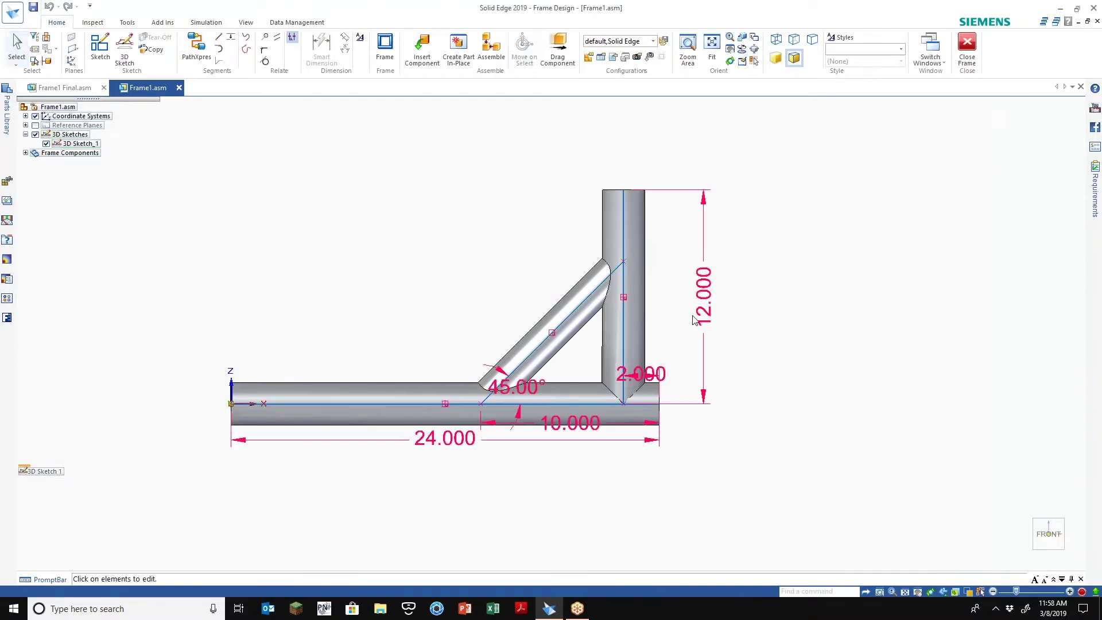
Set the vertical path line's length to 14 in and close the Frame Design environment.
click(707, 283)
text(14)
key(Return)
key(Escape)
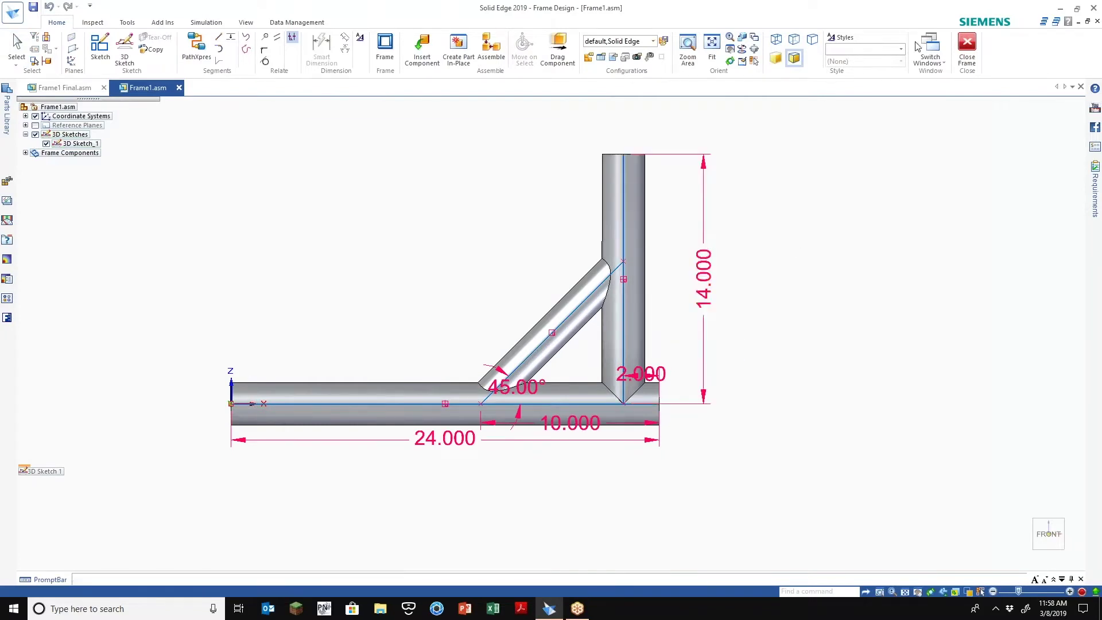
click(958, 41)
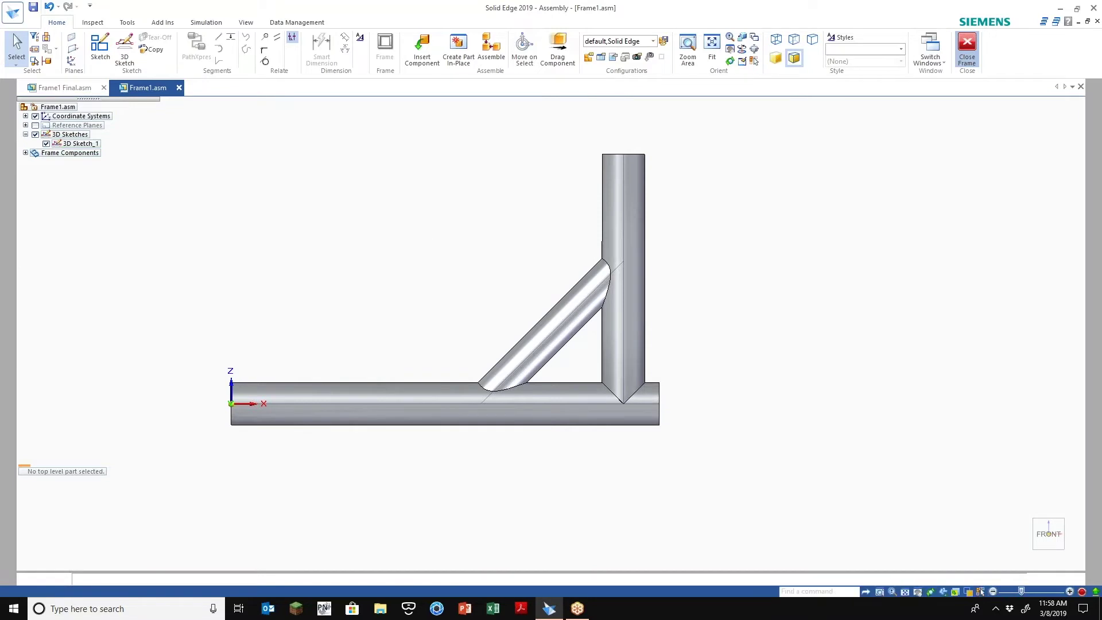
Switch to Frame1 Final.asm and examine the whole tube frame from the front and at an angle.
click(64, 88)
scroll(600, 306, down, 2)
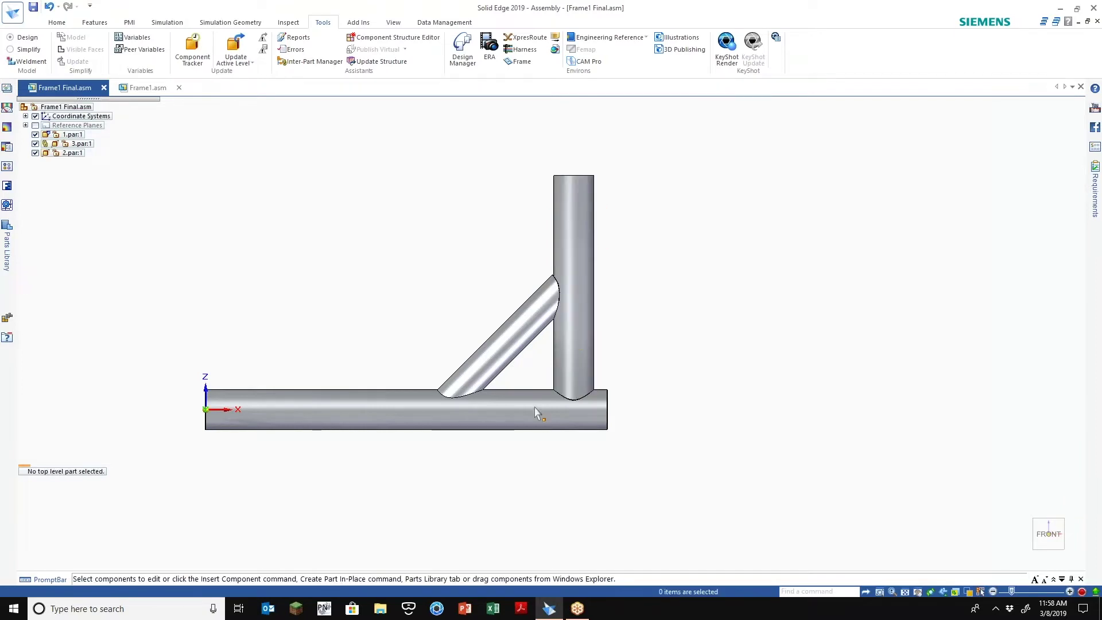
scroll(537, 412, up, 2)
scroll(545, 408, down, 2)
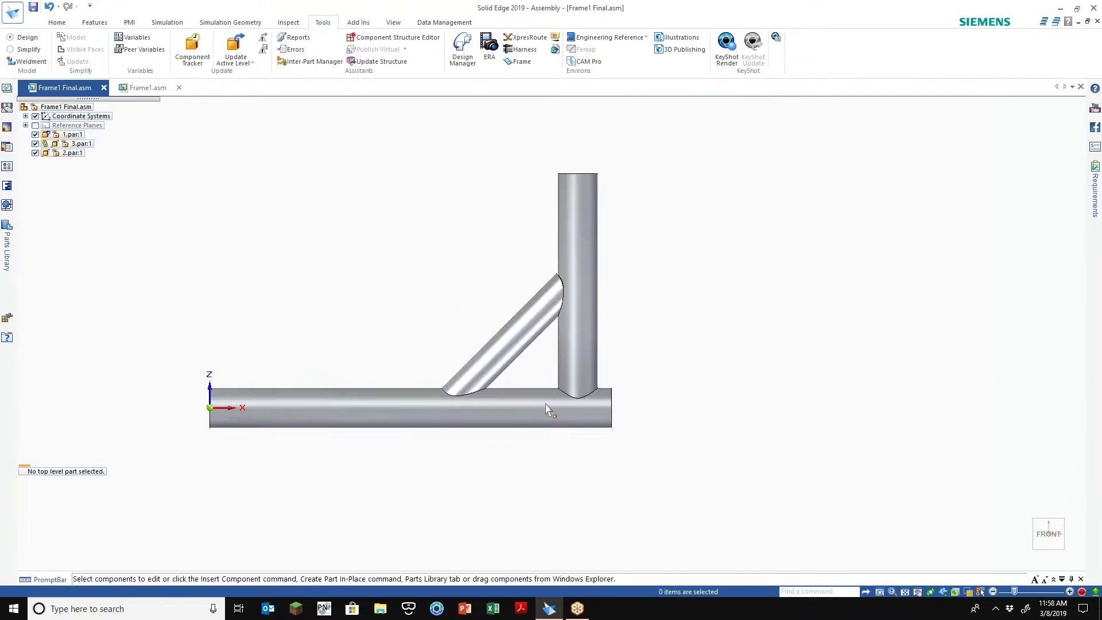
middle_drag(546, 408, 485, 435)
scroll(197, 219, up, 1)
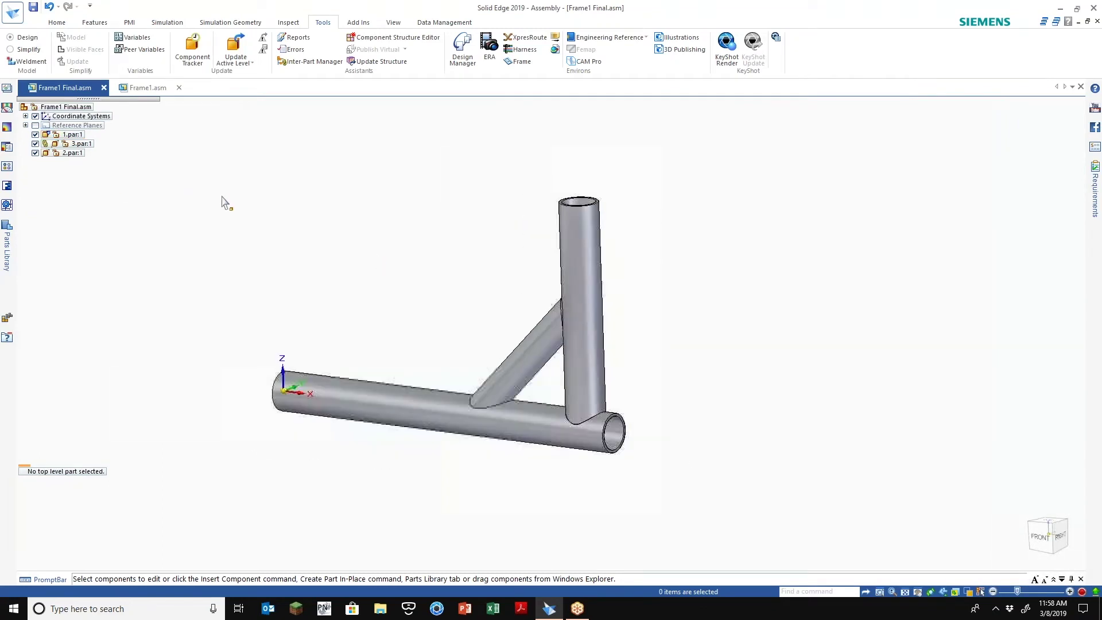
Create a new assembly document and enter its Frame Design environment.
click(12, 12)
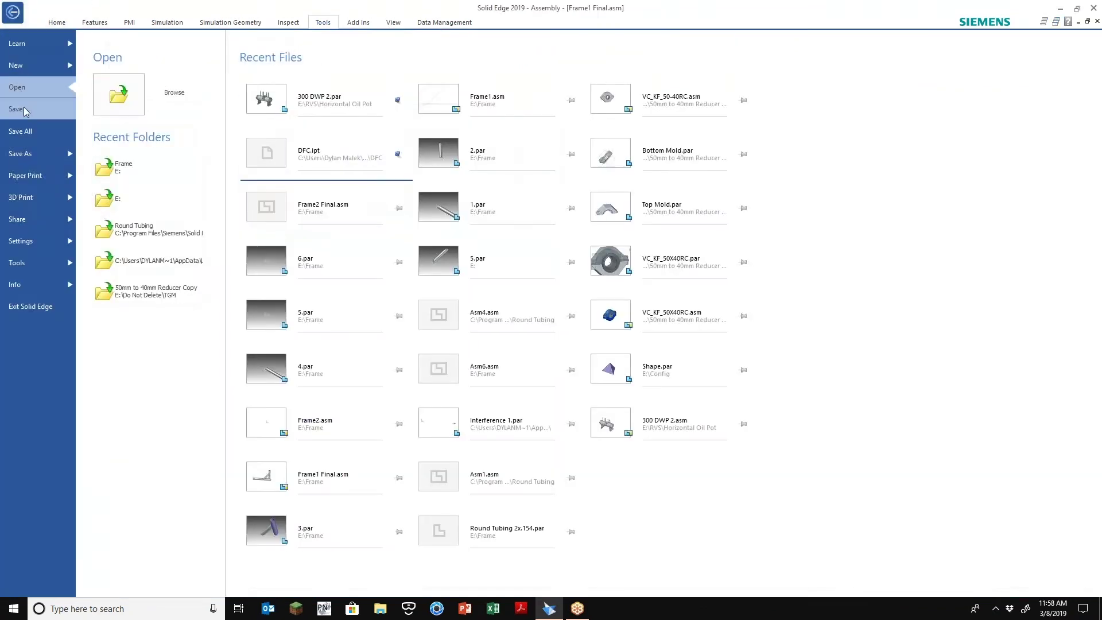
mouse_move(38, 70)
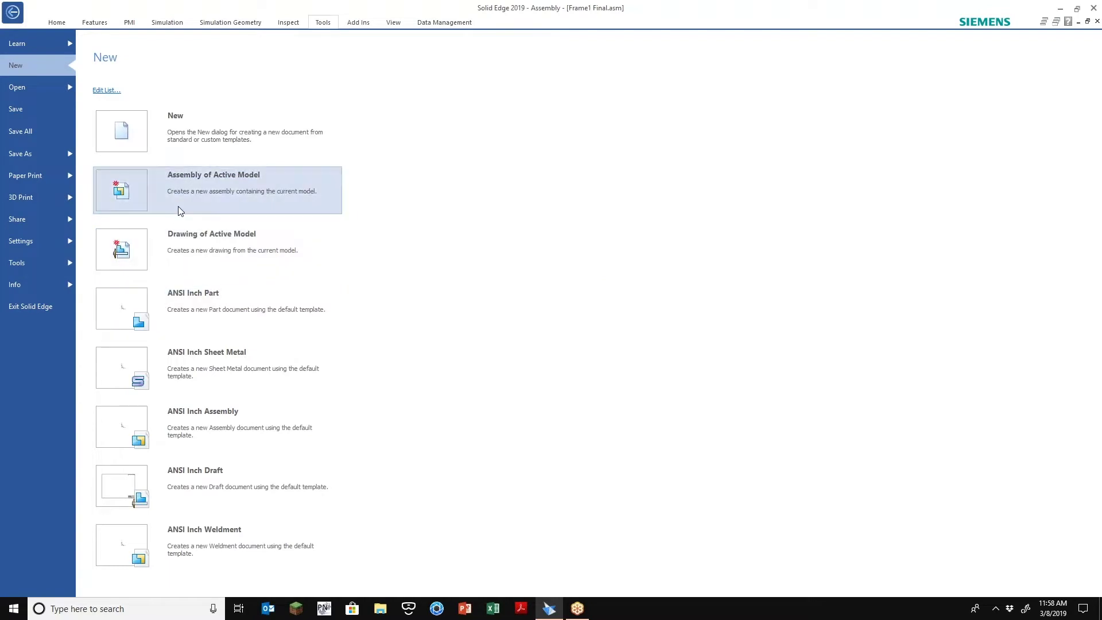
key(Escape)
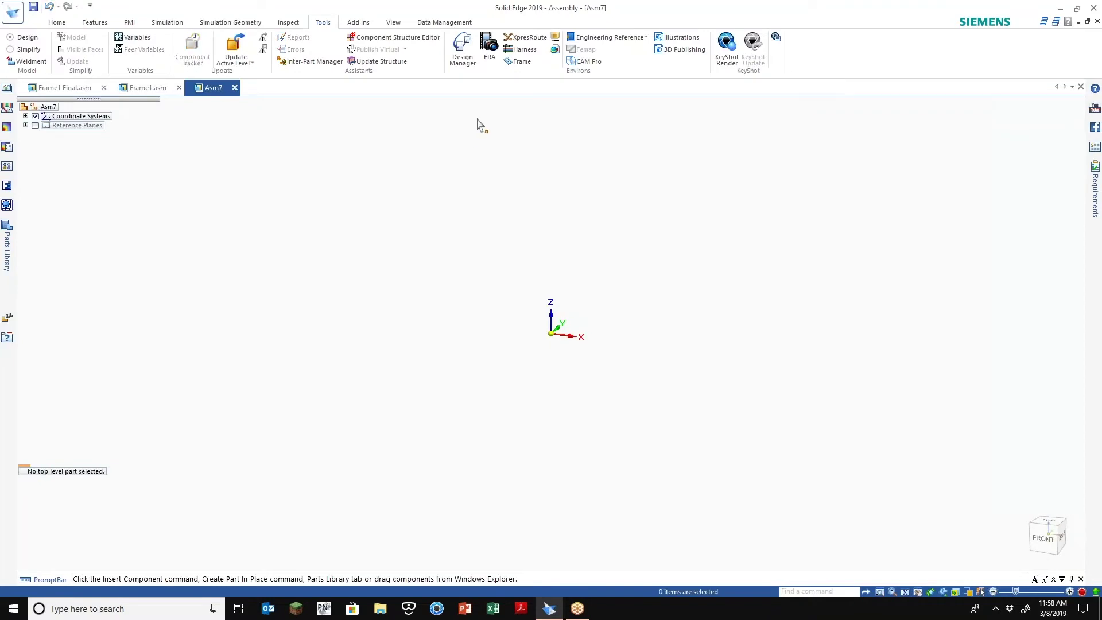
click(520, 63)
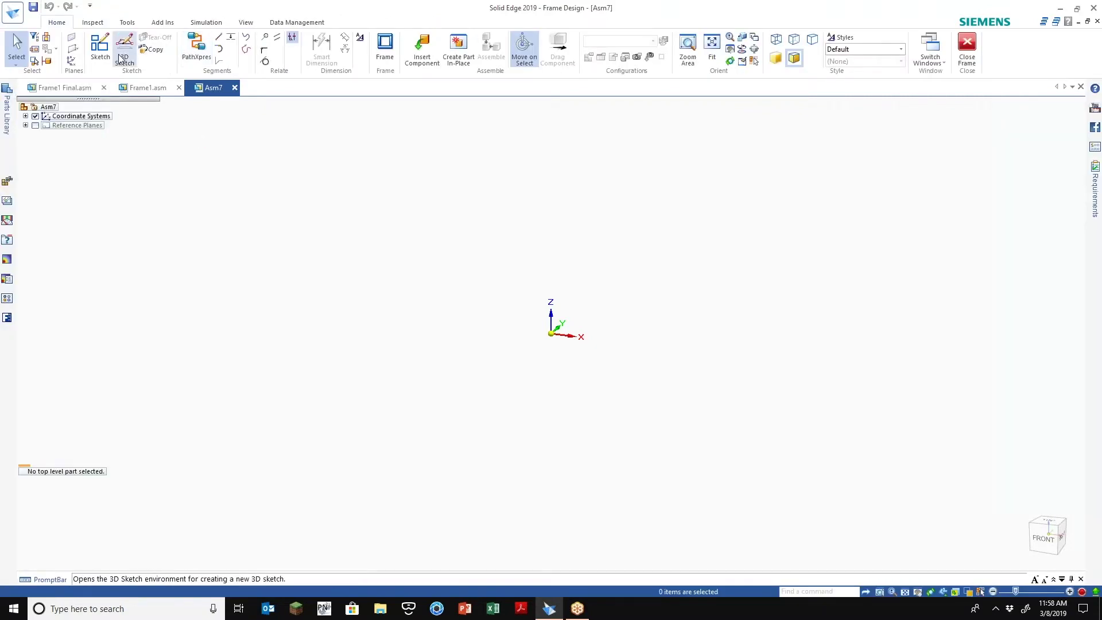
In a new 3D sketch, draw a line about 6.9 in long from the origin along the X axis.
click(124, 51)
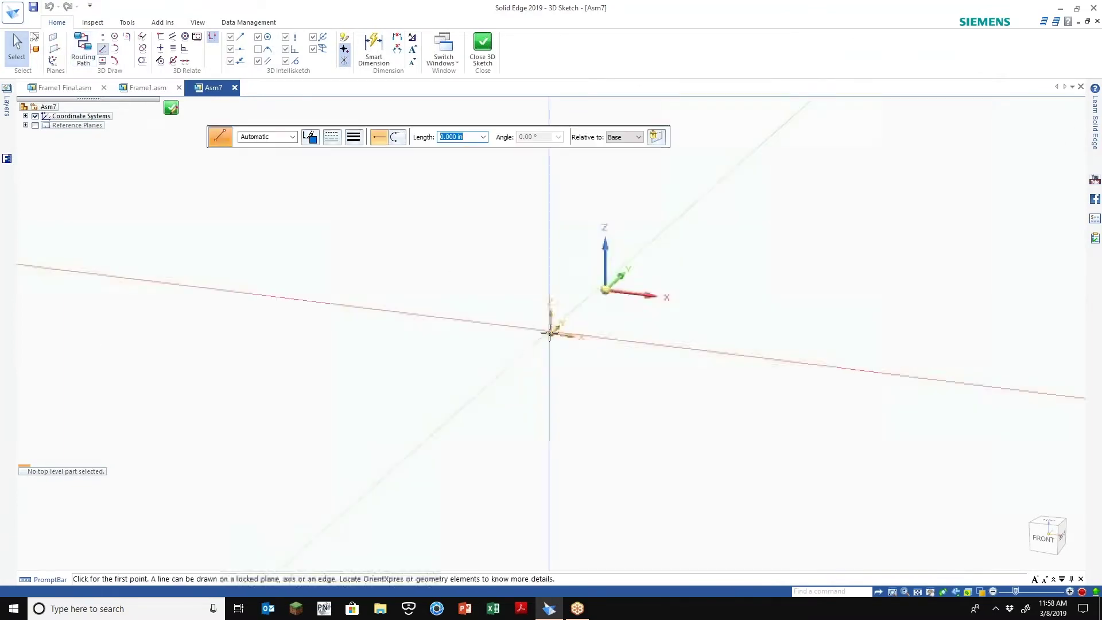
click(569, 340)
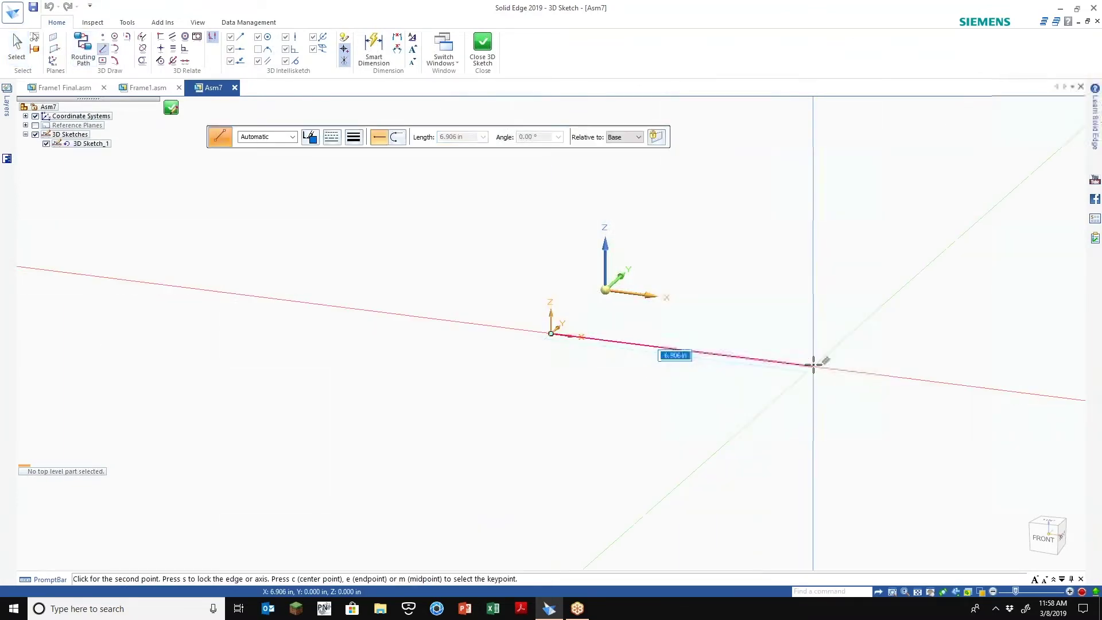
click(816, 364)
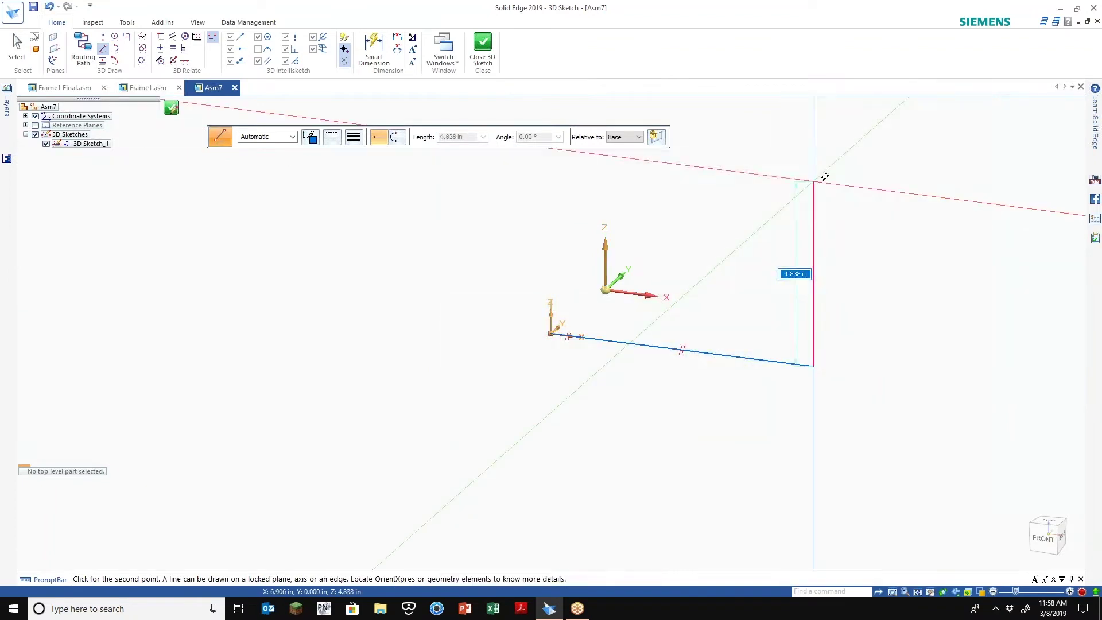
Draw a vertical line about 5.4 in long upward from the free end of the first line.
click(814, 182)
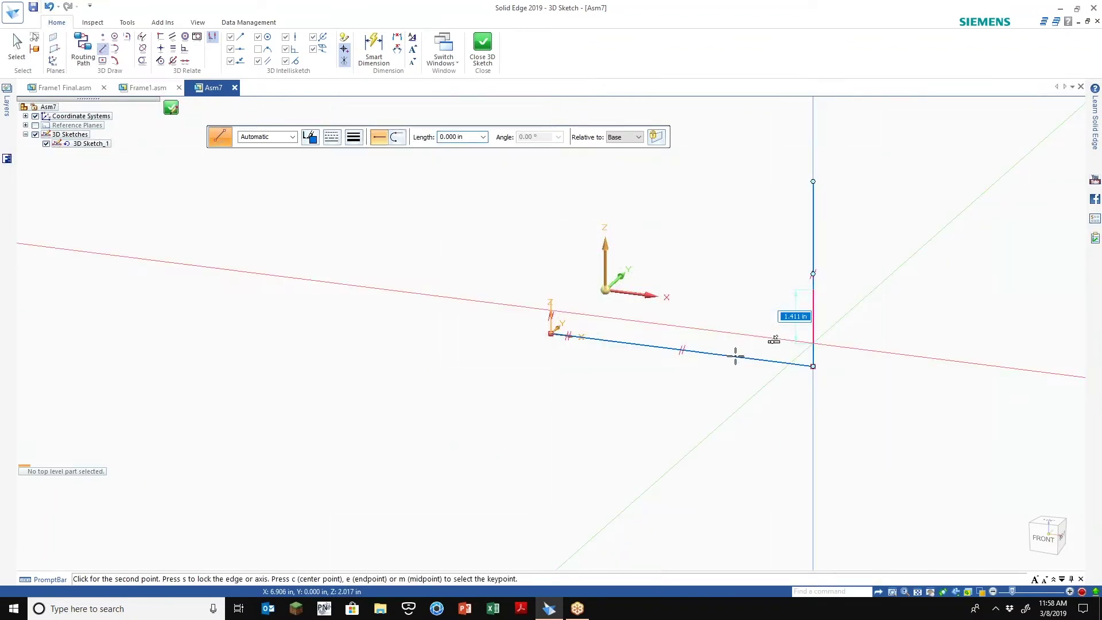
click(735, 356)
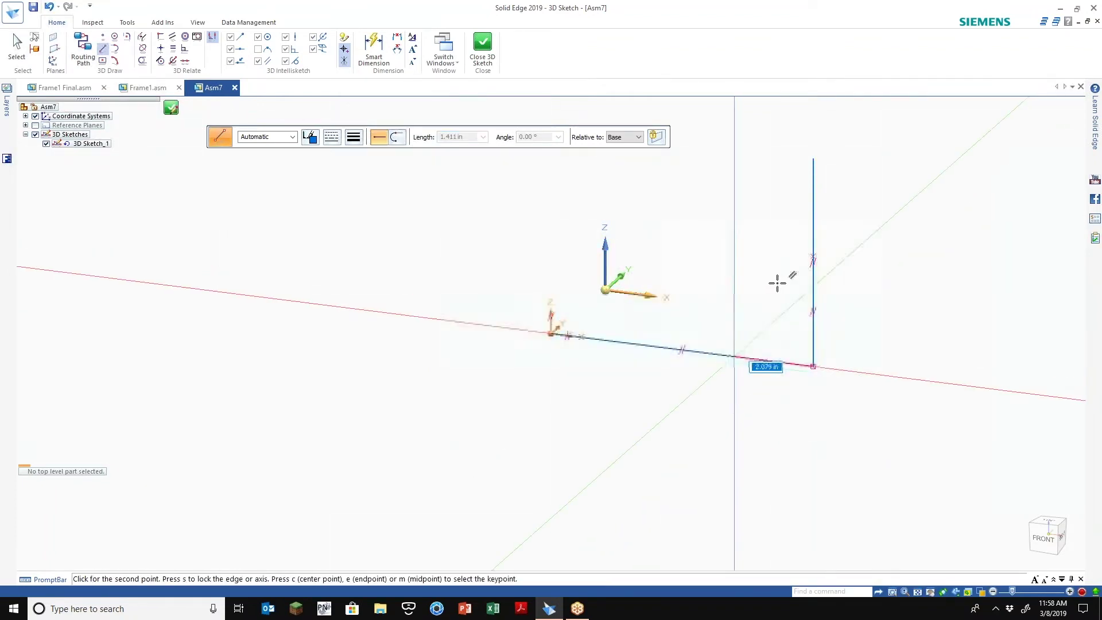
click(811, 304)
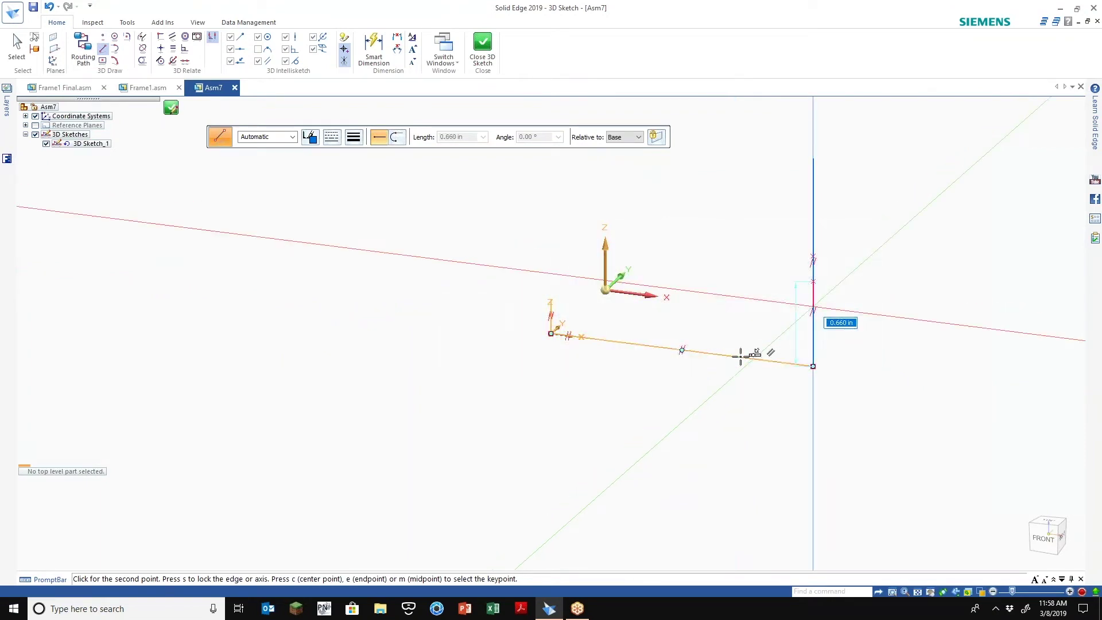
scroll(749, 376, up, 2)
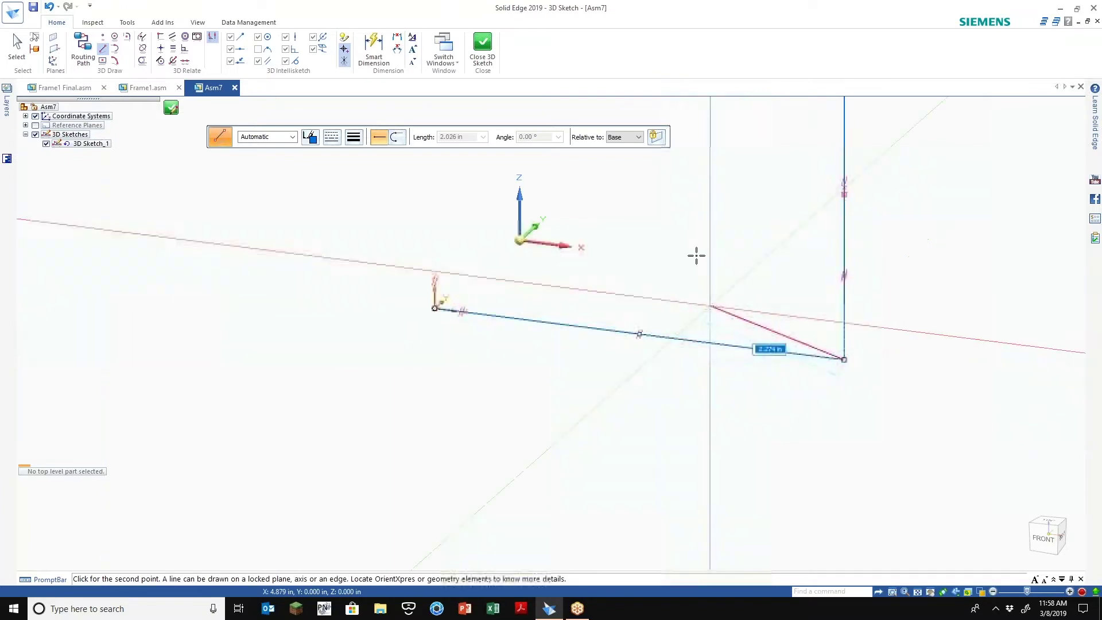
key(Escape)
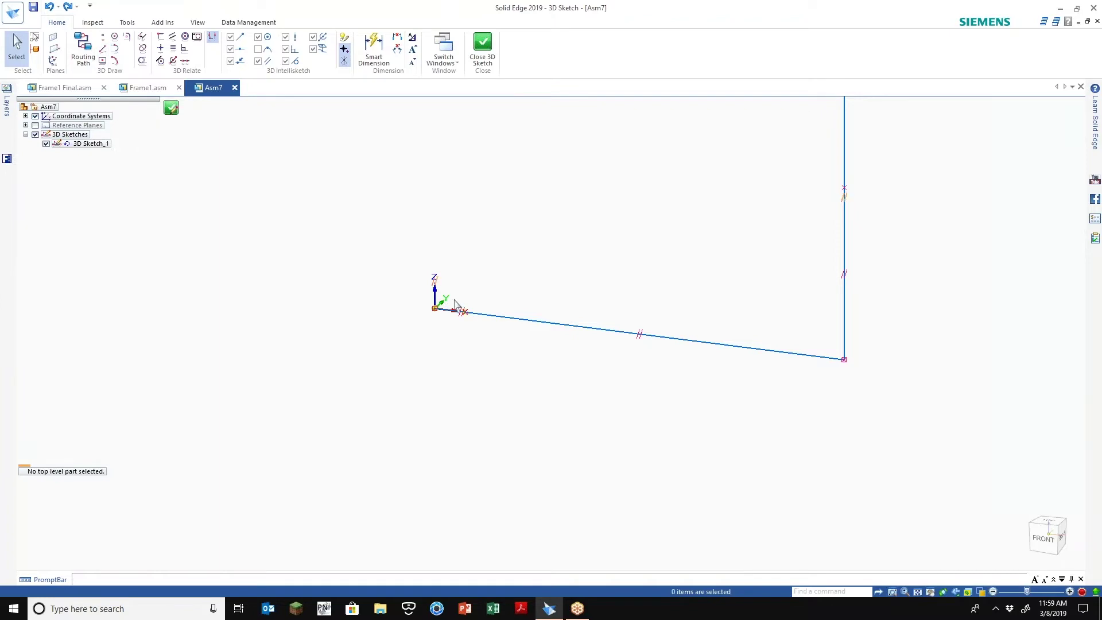
Lock the XZ plane and draw a diagonal brace line from the horizontal line to the vertical line, about 3.8 in above the corner.
click(103, 49)
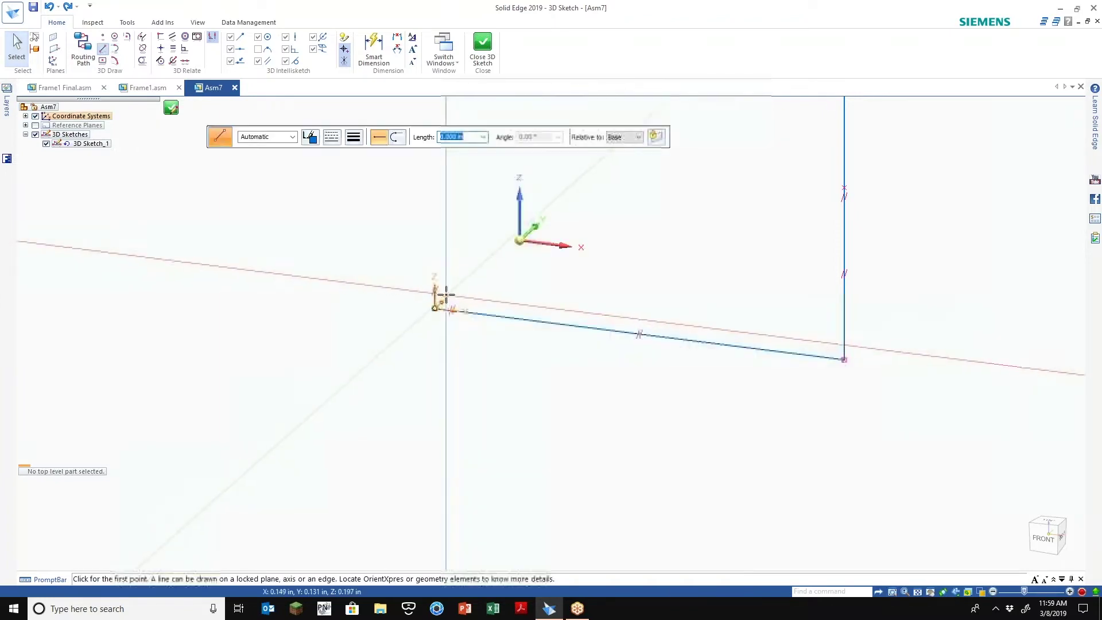
click(657, 141)
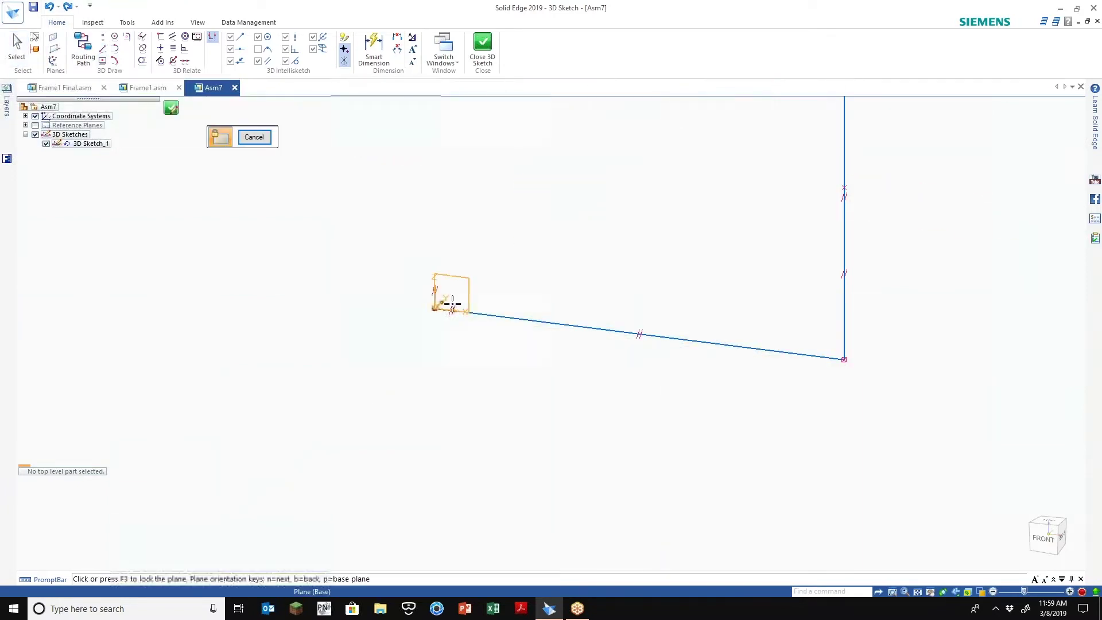
click(704, 339)
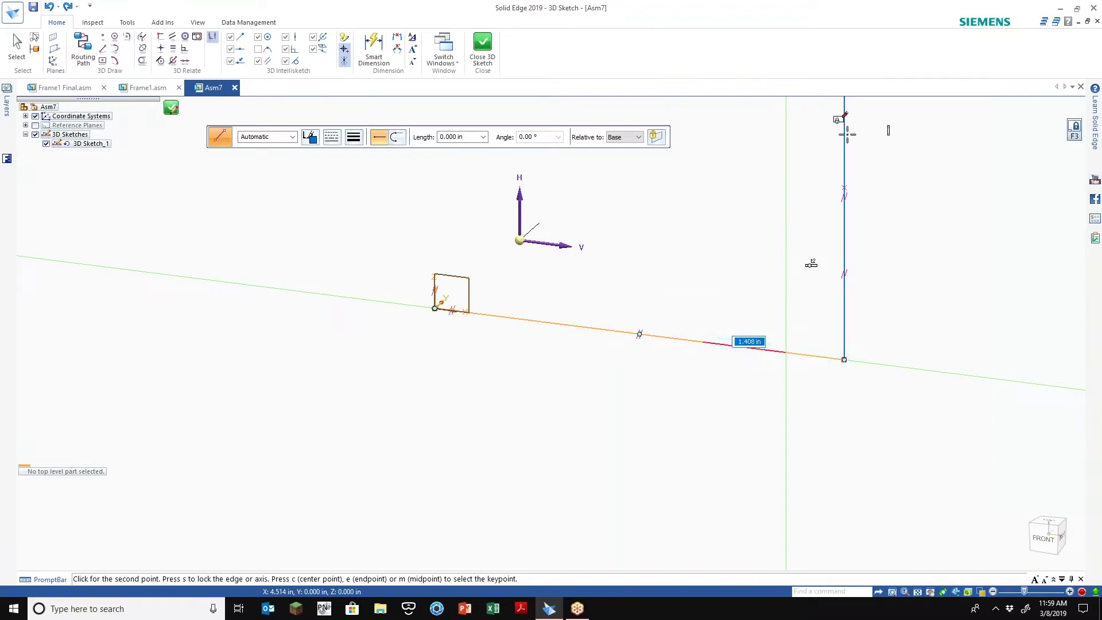
click(844, 133)
key(Escape)
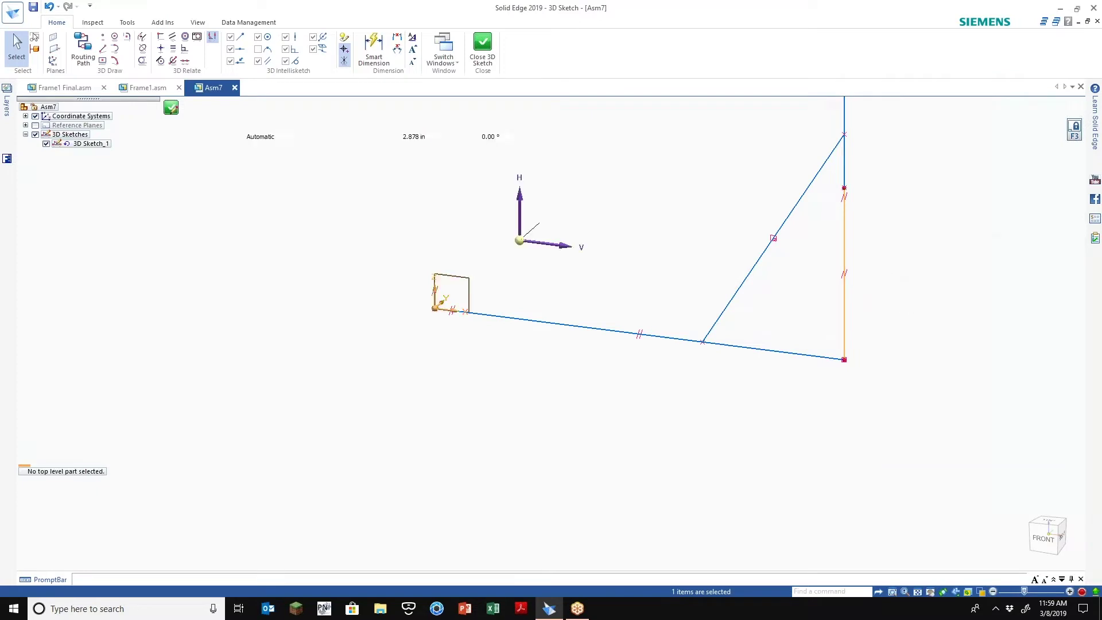
Delete the stray segment overlapping the lower part of the vertical line.
key(Delete)
scroll(647, 377, down, 3)
scroll(783, 249, up, 1)
Dimension the lengths of the horizontal and vertical lines and the height of the brace's upper end above the corner.
click(374, 49)
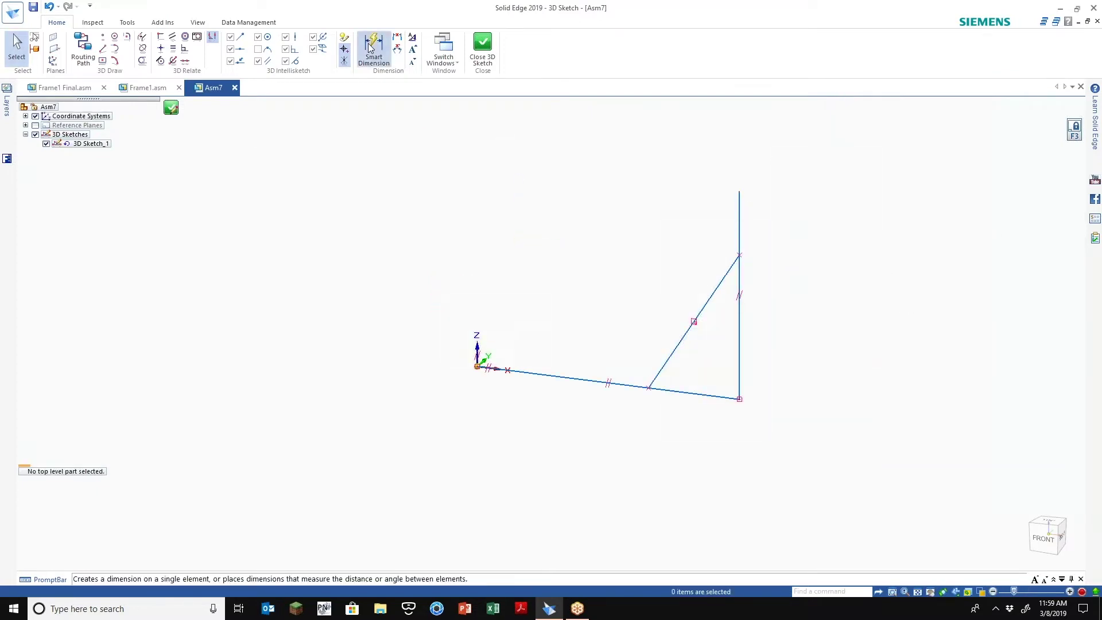
click(717, 394)
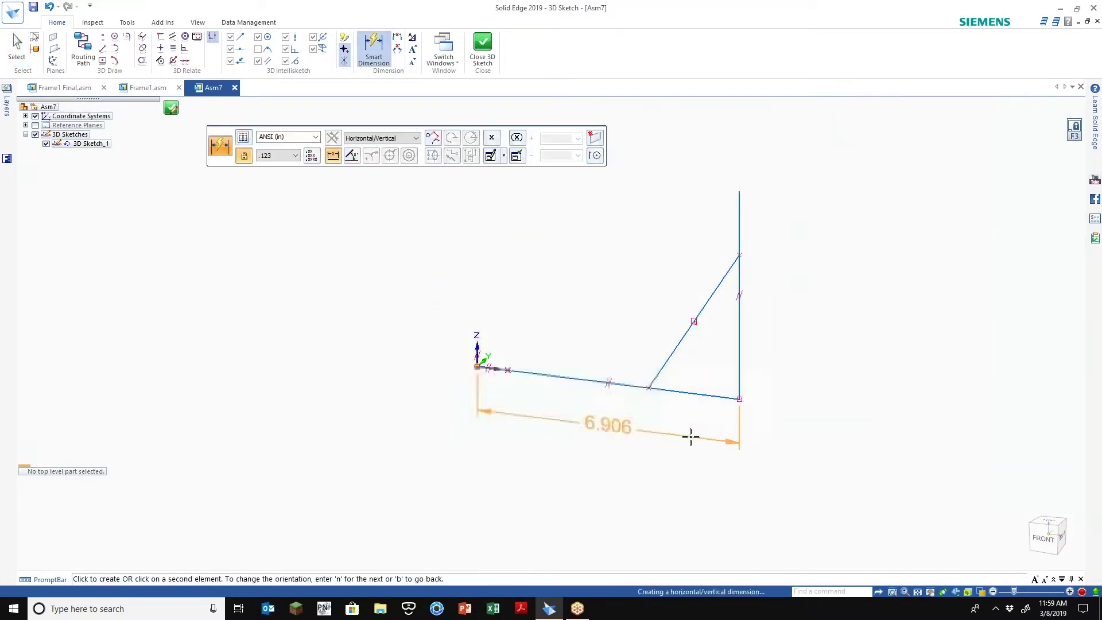
click(691, 438)
click(746, 366)
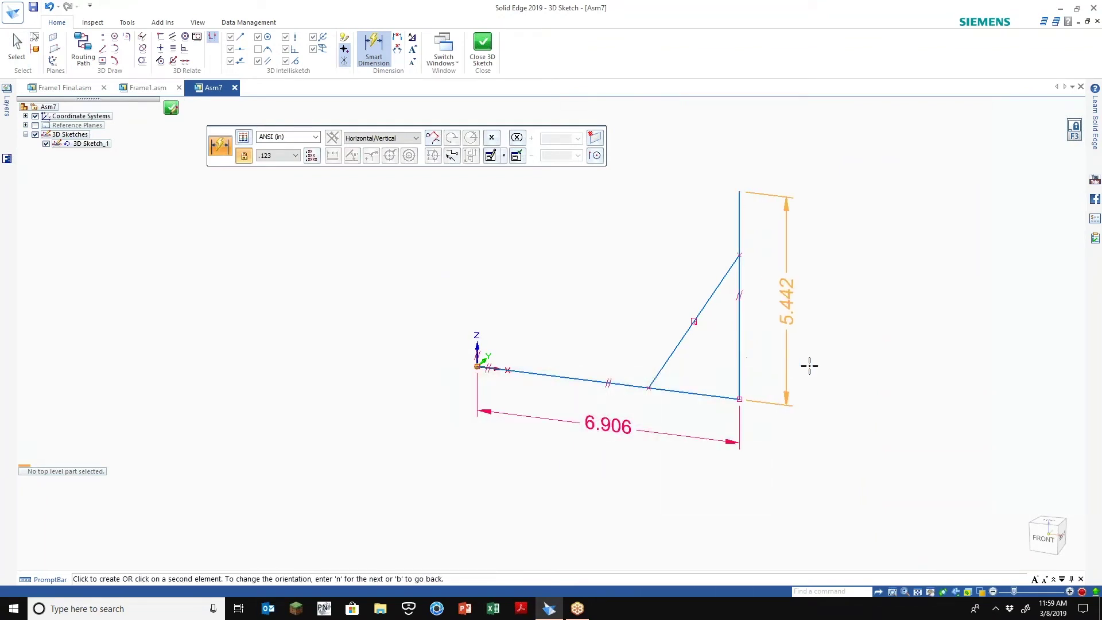
click(809, 363)
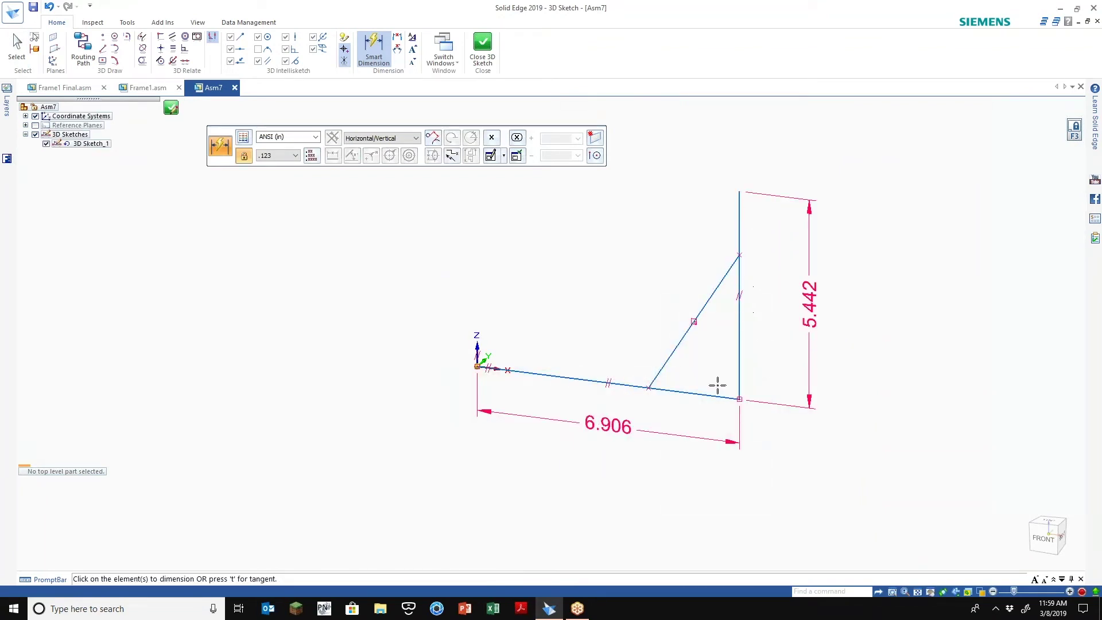
click(714, 394)
click(719, 282)
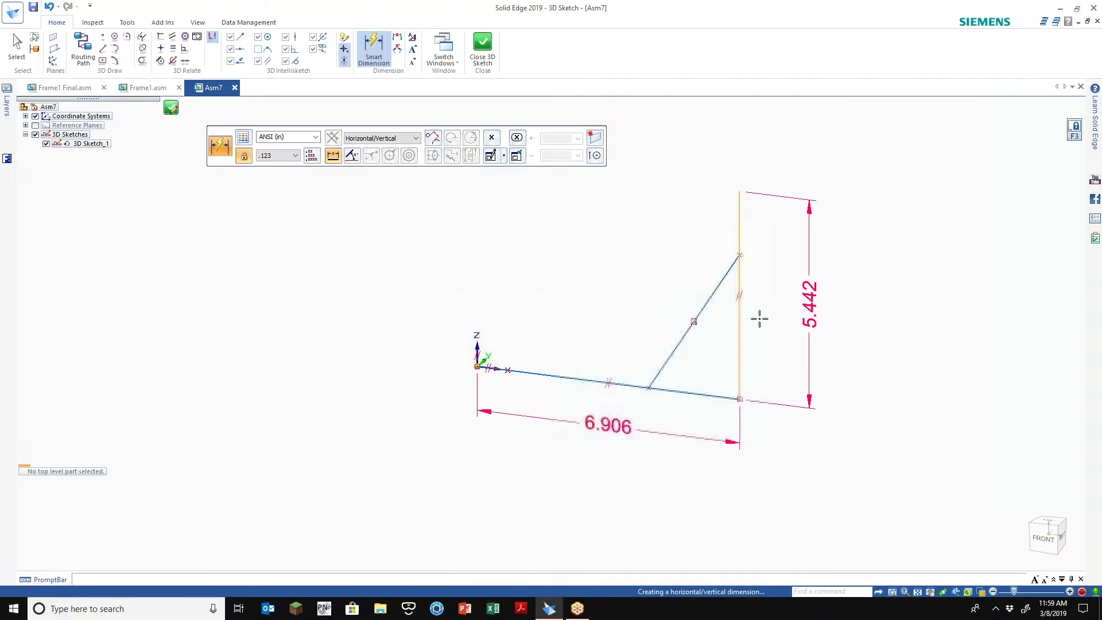
click(778, 323)
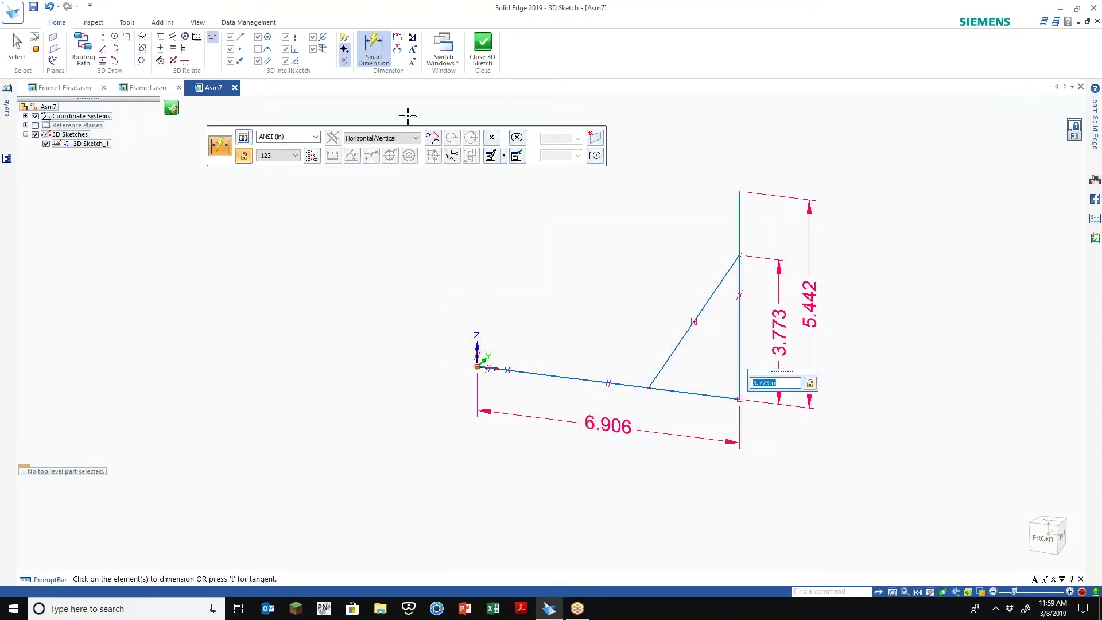
Add an angle dimension between the horizontal line and the diagonal brace line.
click(397, 48)
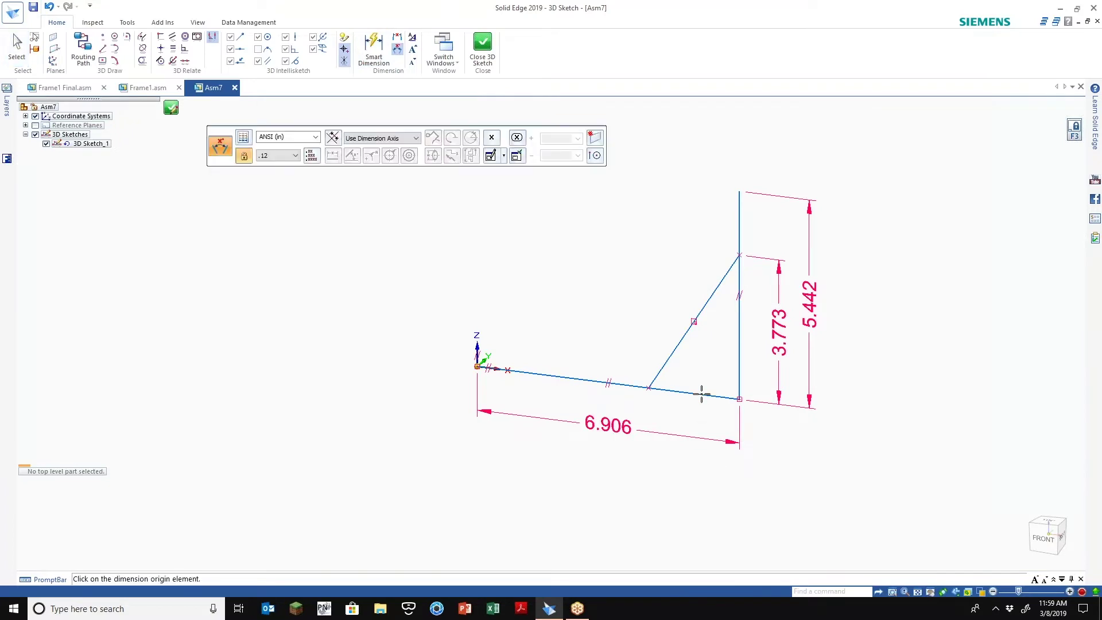
click(701, 395)
click(673, 360)
click(688, 376)
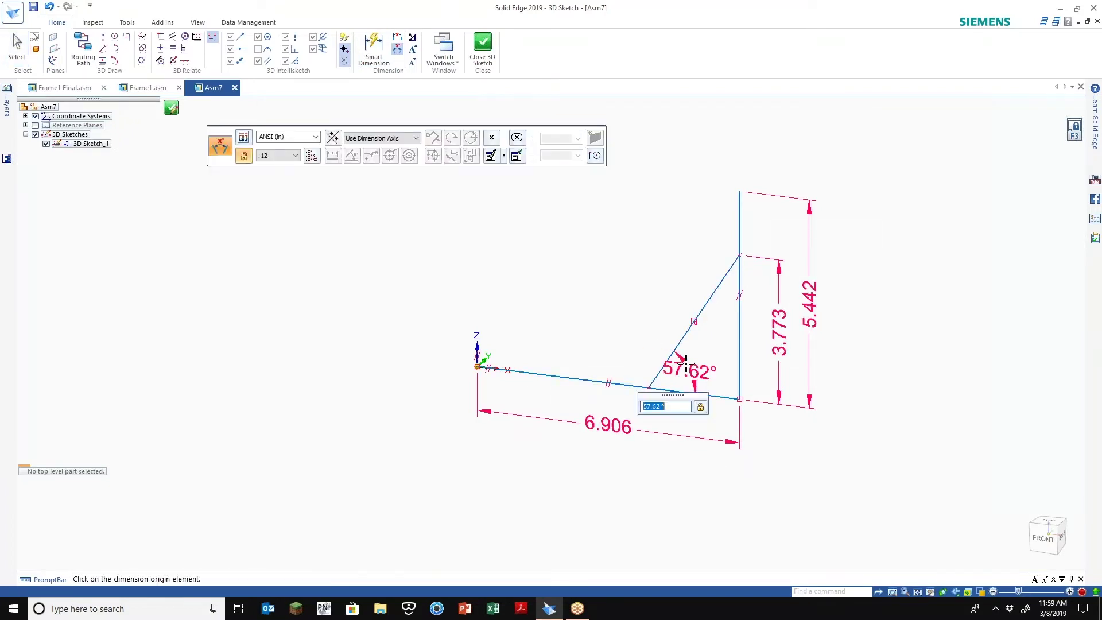
key(Escape)
Set the horizontal line's length to 36 in and the vertical line's length first to 12 in, finally to 24 in.
click(613, 425)
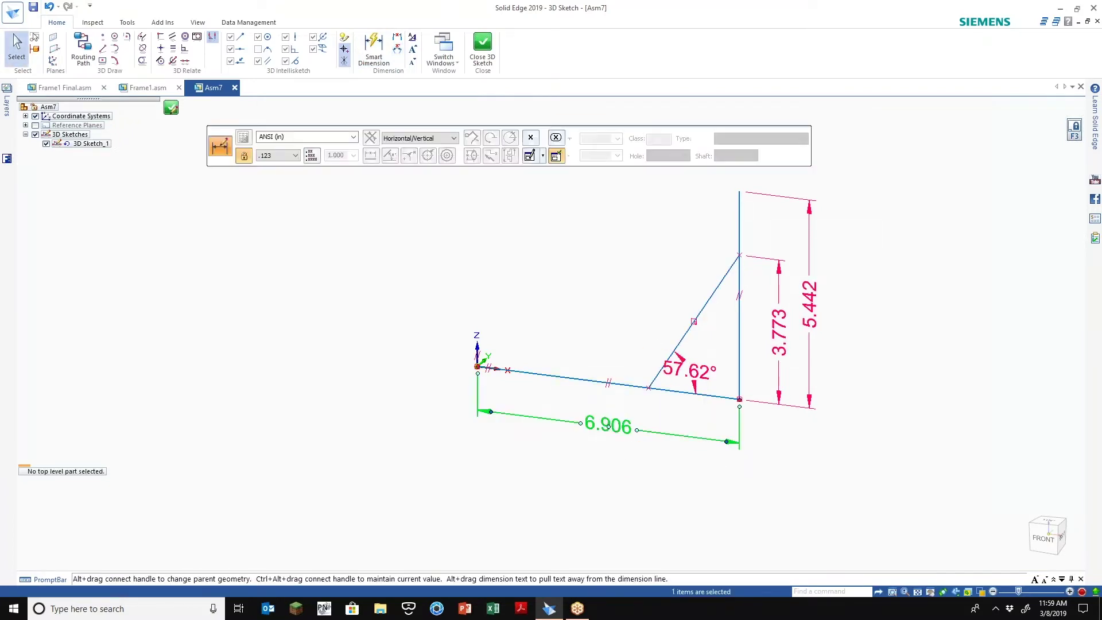
text(36)
key(Return)
scroll(830, 459, up, 2)
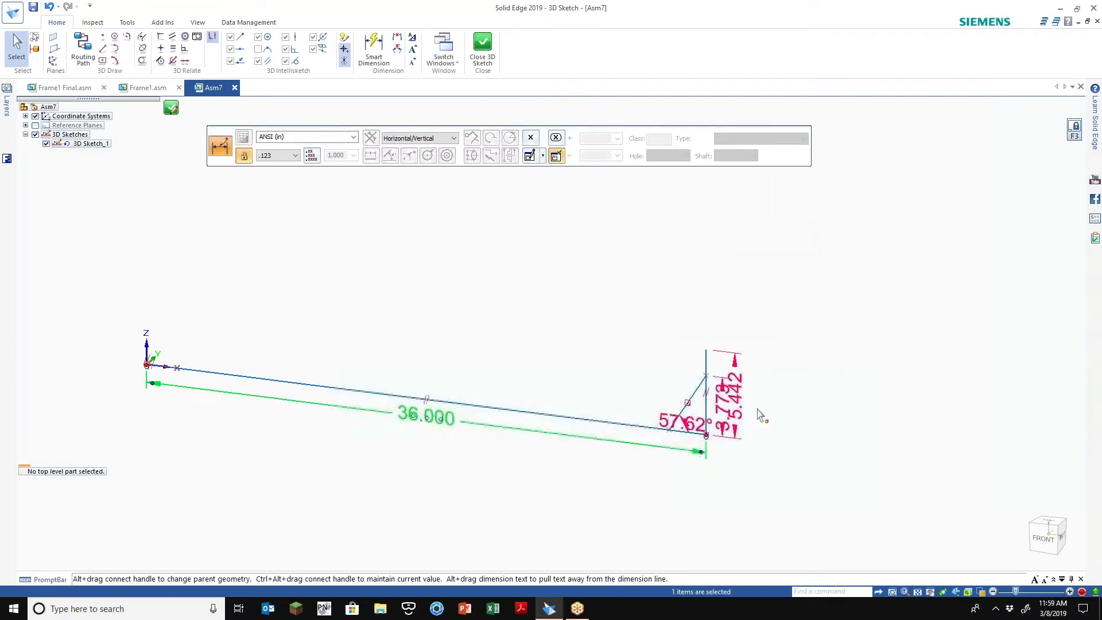
click(745, 400)
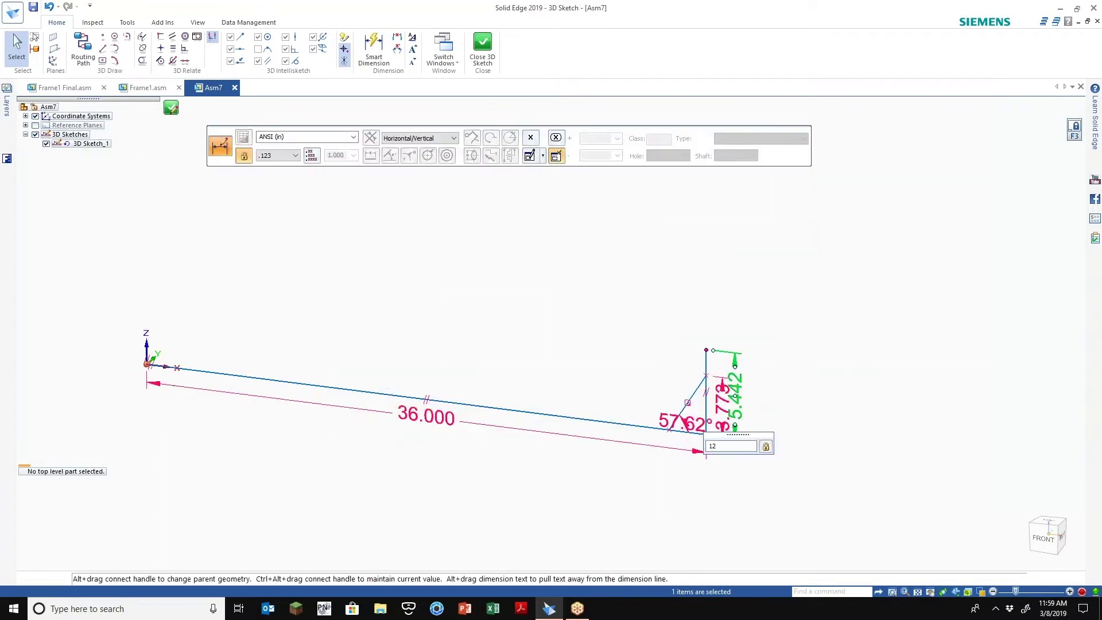
text(12)
key(Return)
click(734, 400)
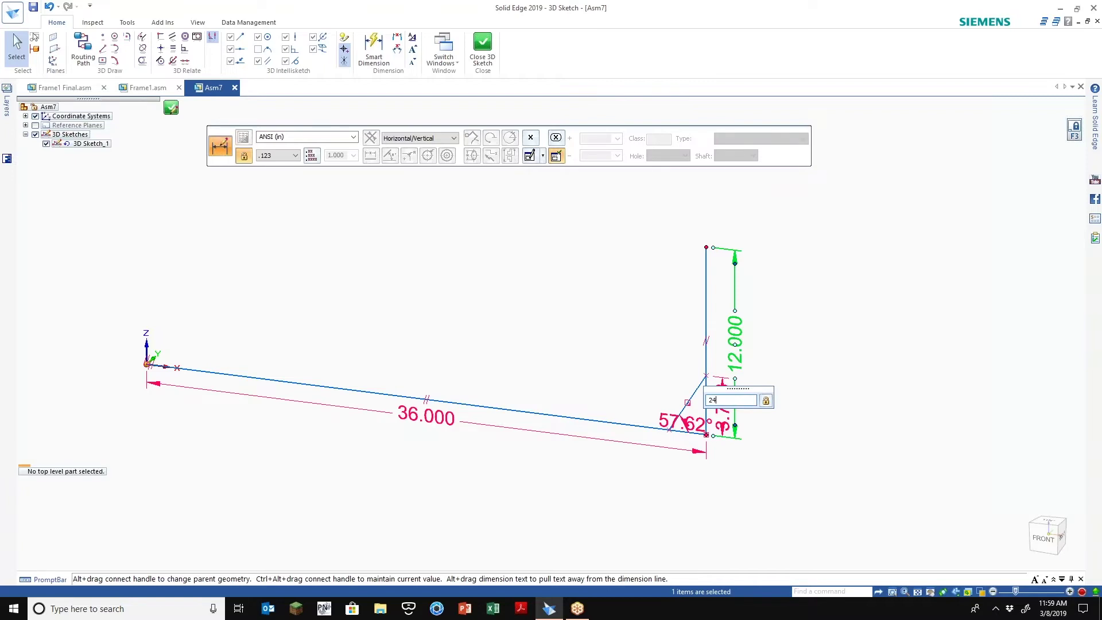
text(24)
key(Return)
Set the height of the brace's upper end to 10 in and the brace angle to 45°.
scroll(739, 353, up, 2)
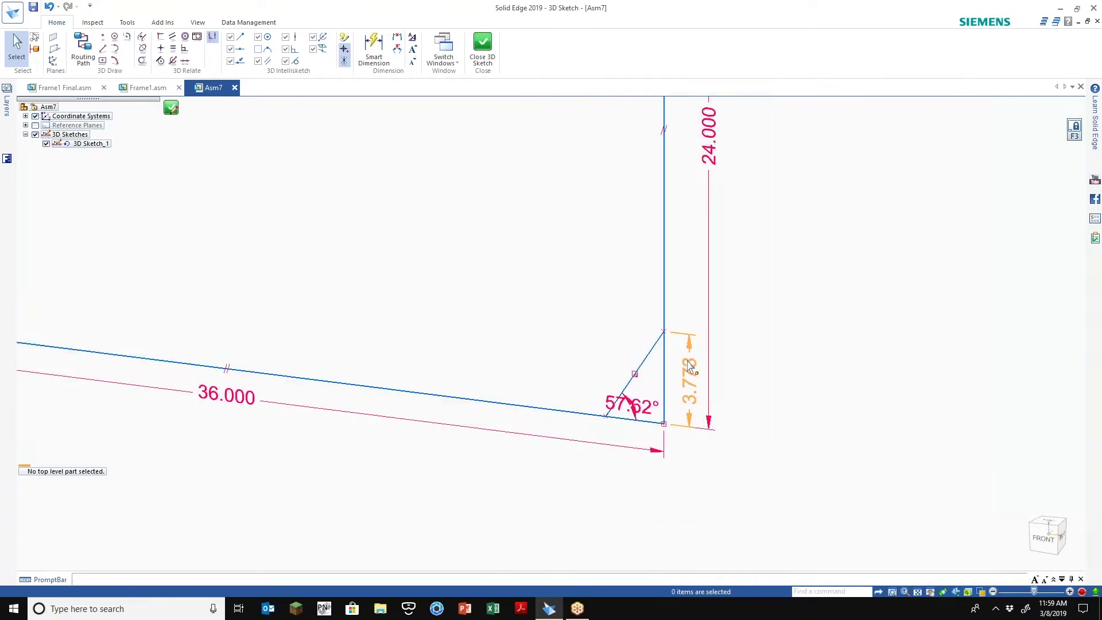
click(690, 379)
text(10)
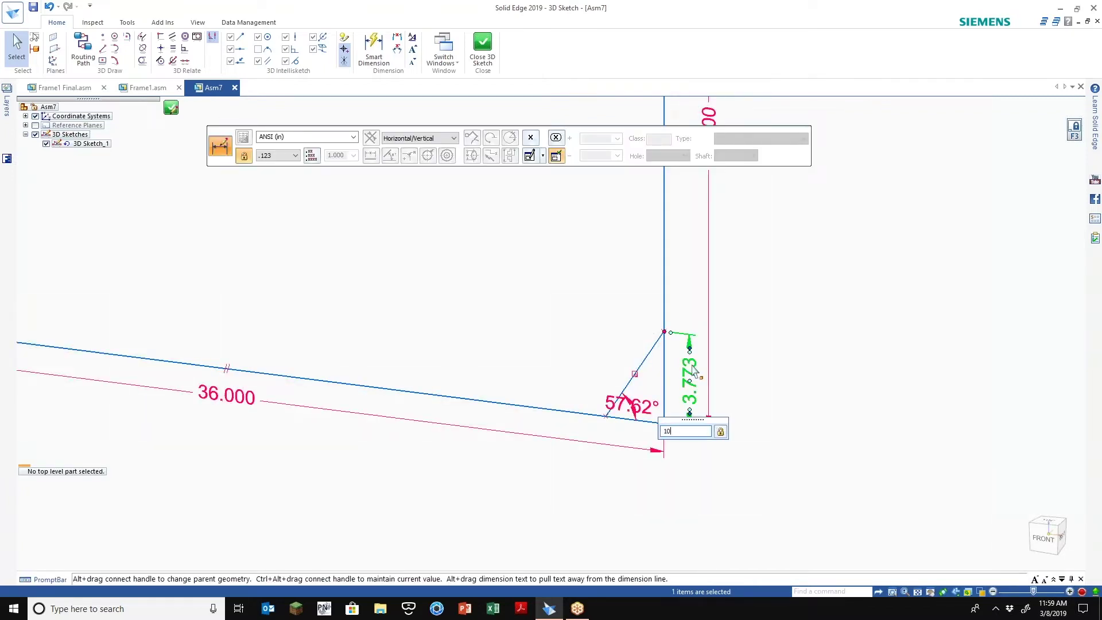
key(Return)
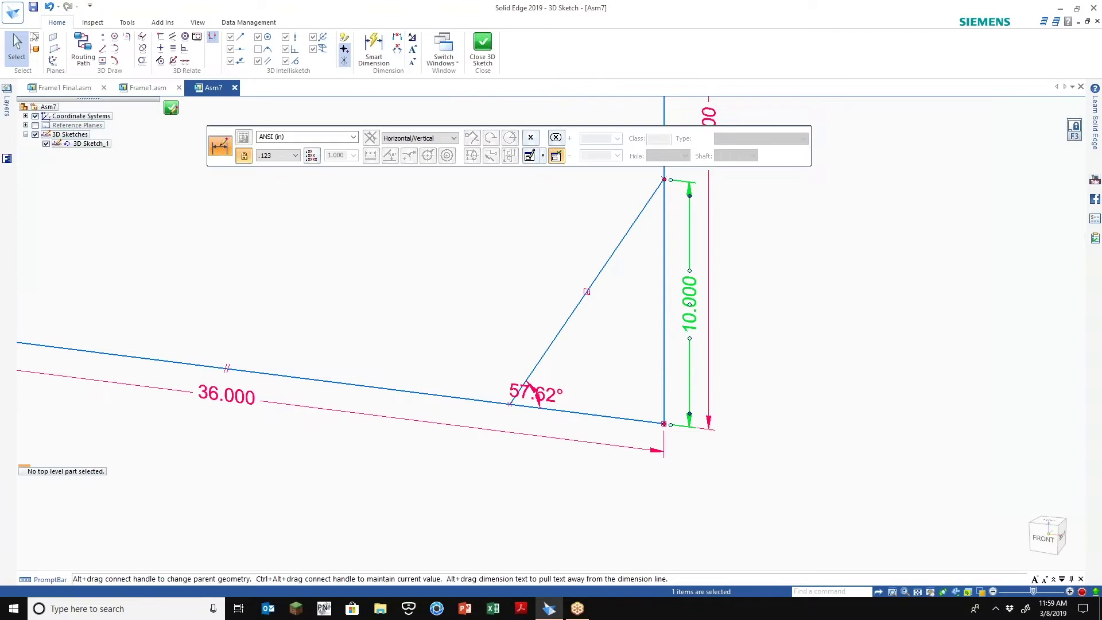
click(518, 395)
text(45)
key(Return)
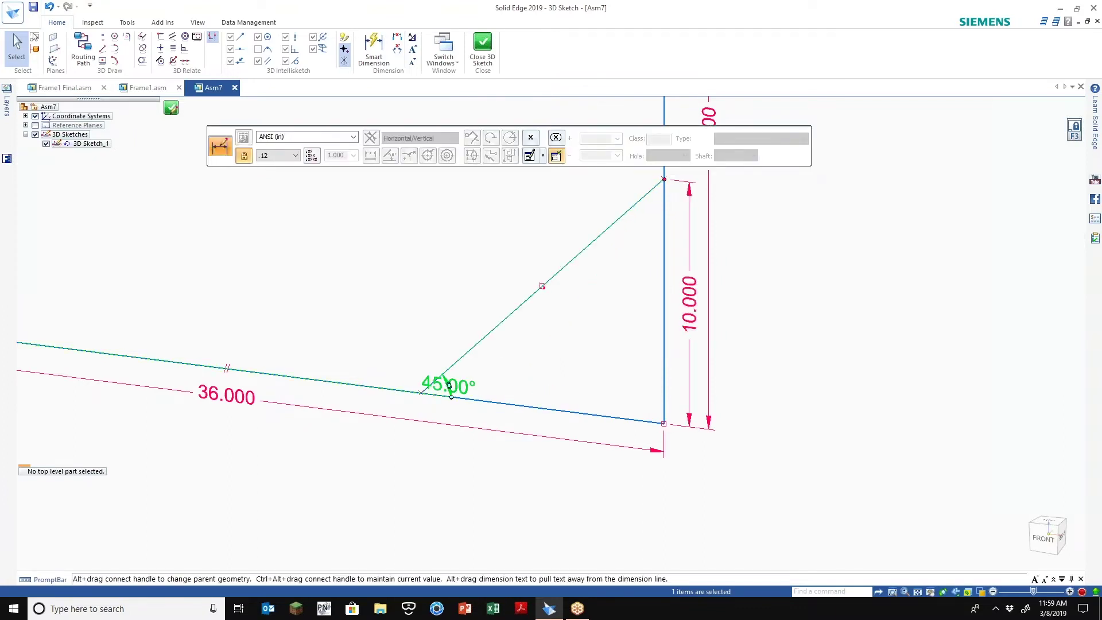
Close the 3D sketch and return to the Frame Design environment.
scroll(629, 463, down, 3)
click(806, 374)
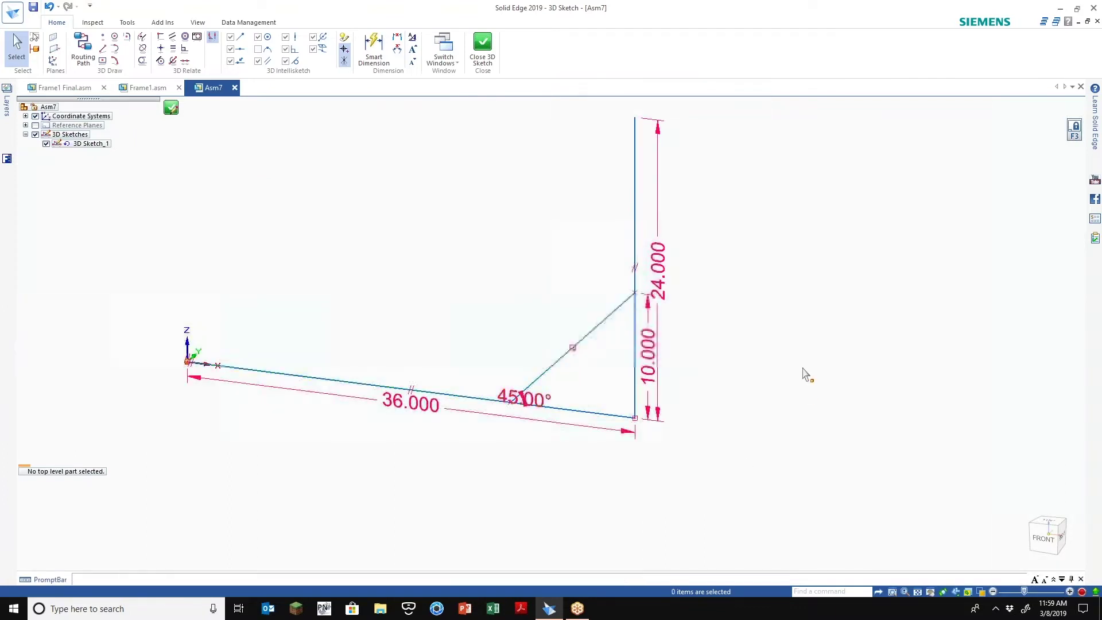
click(482, 47)
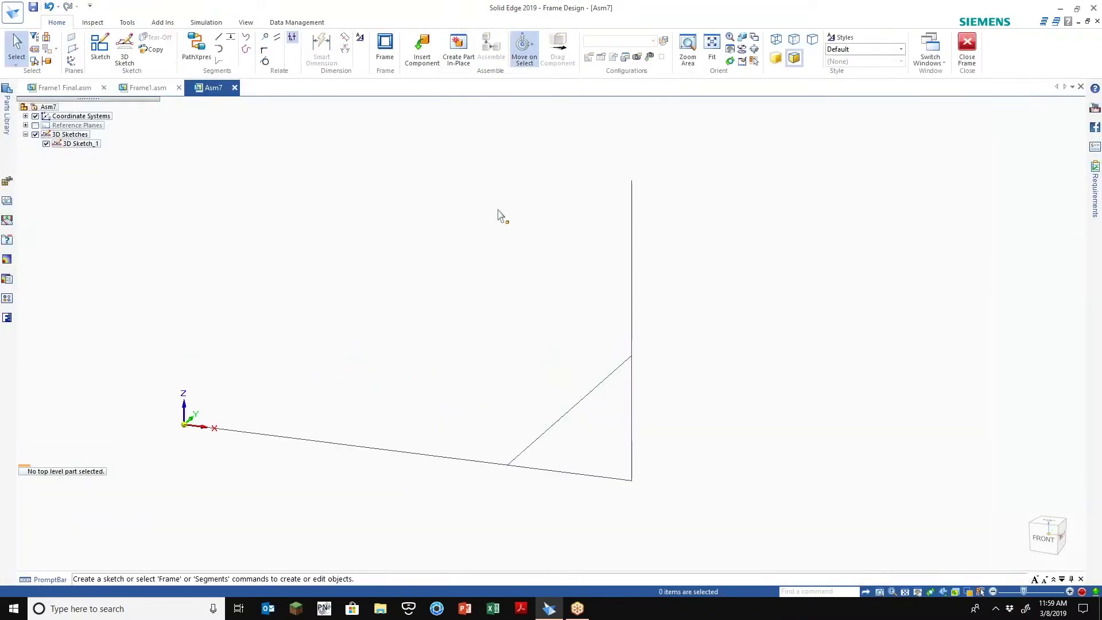
Create a round tube frame along the horizontal and vertical sketch lines.
click(385, 60)
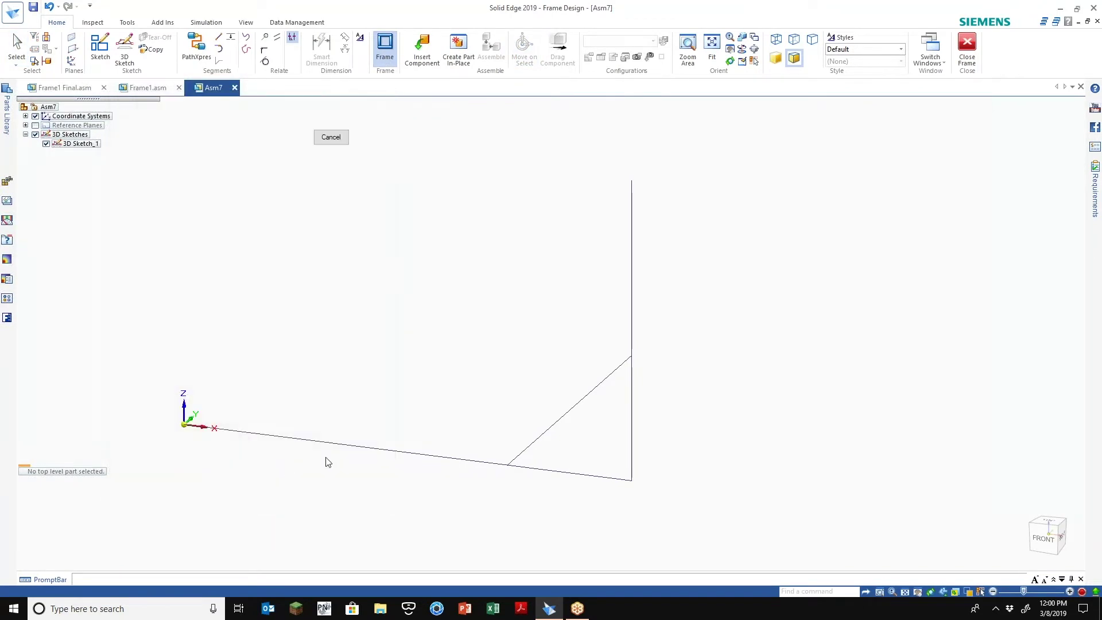
click(342, 447)
click(632, 472)
right_click(503, 332)
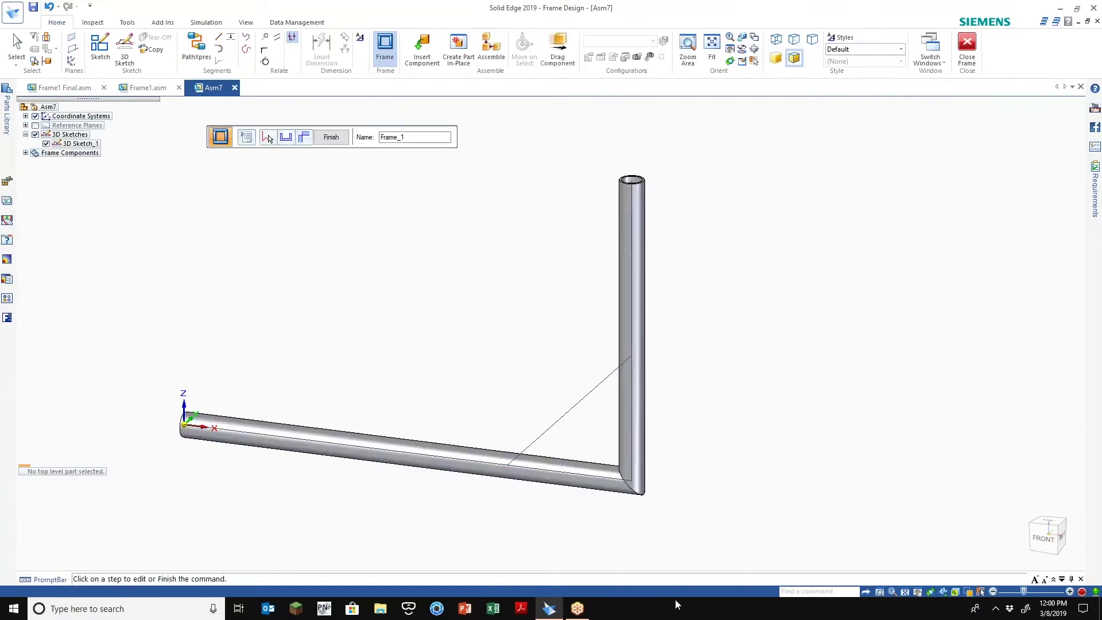
Finish the first frame and generate a separate 1 1/2 round tubing frame along the diagonal brace line, keeping the current frame options.
scroll(591, 451, up, 3)
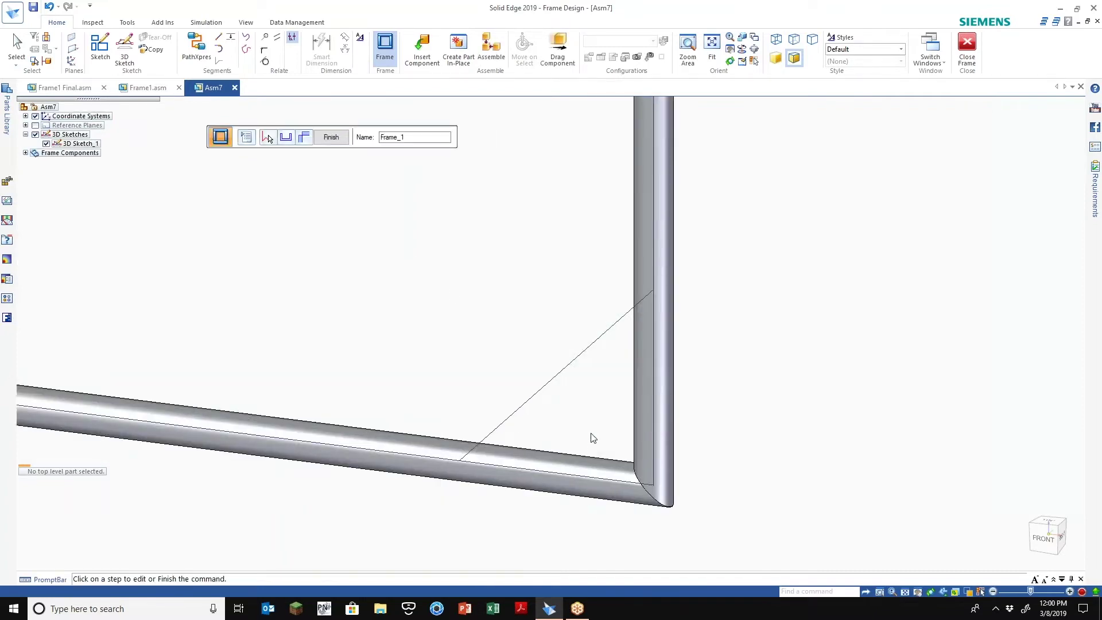
right_click(591, 432)
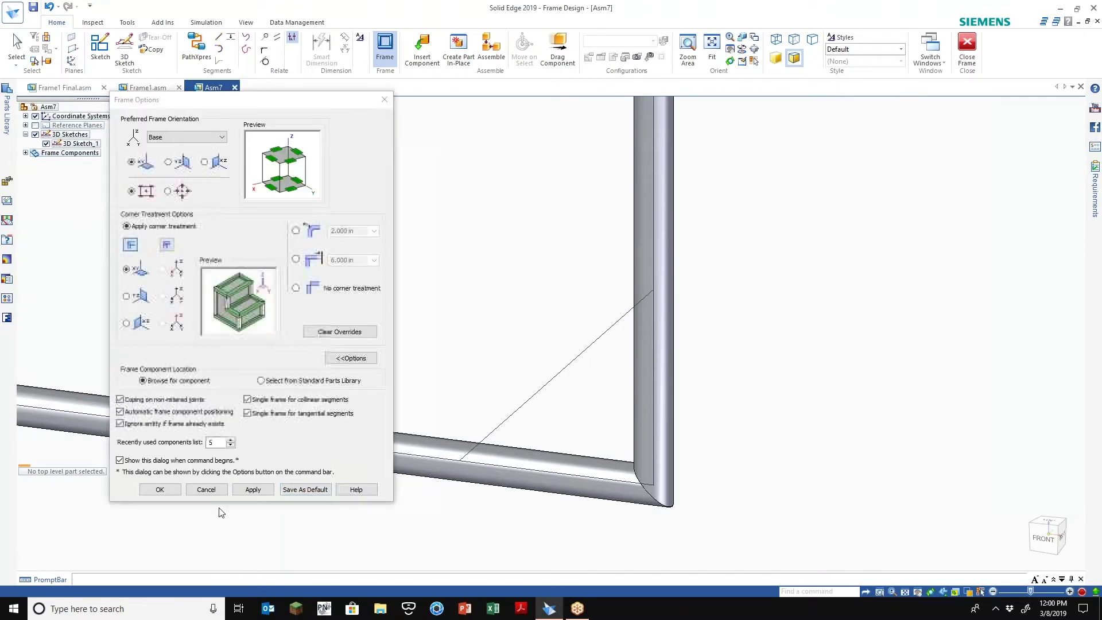
click(162, 490)
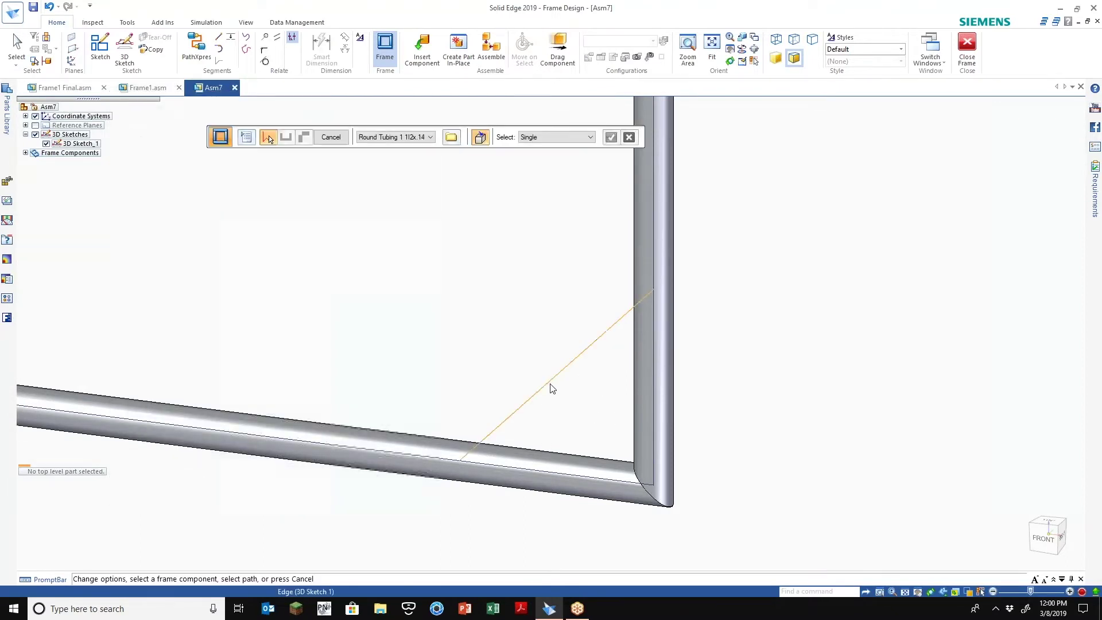
click(268, 137)
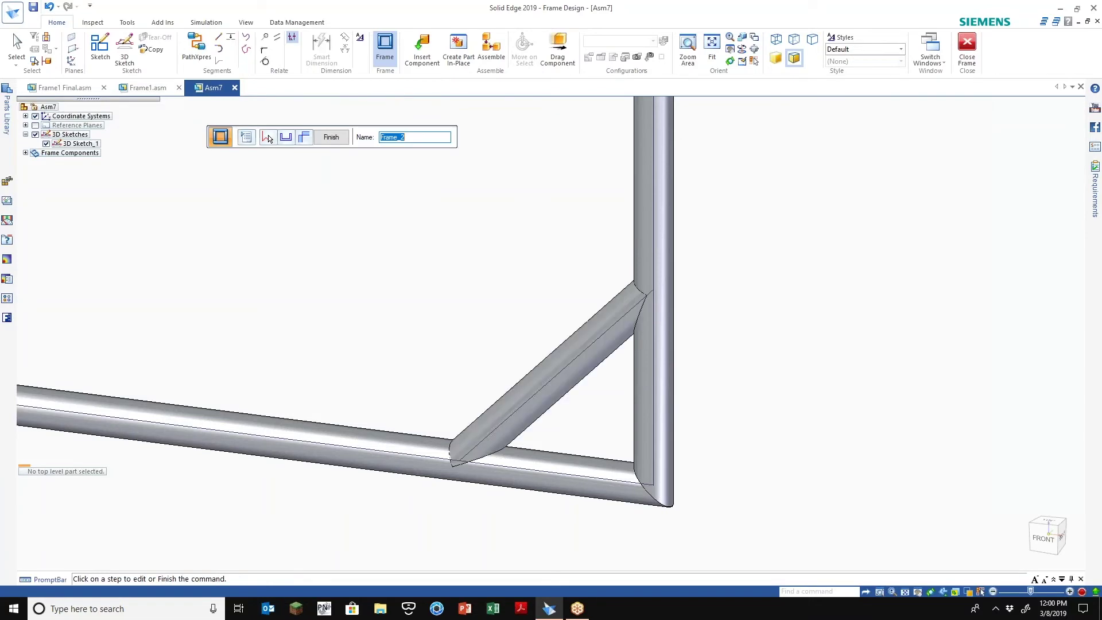
scroll(576, 450, up, 5)
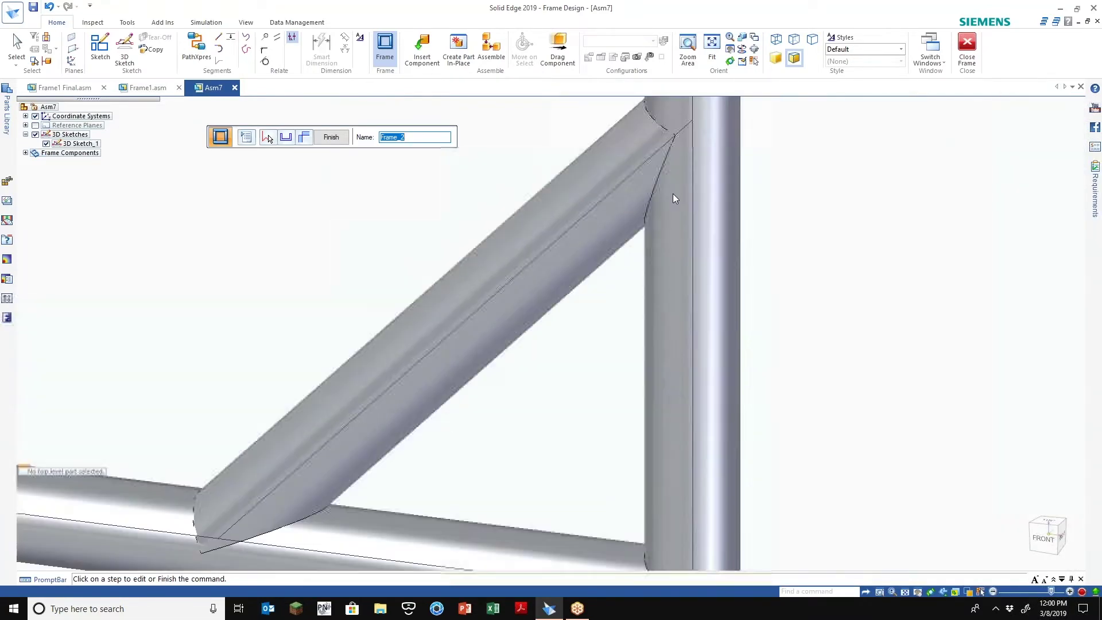
scroll(678, 167, up, 2)
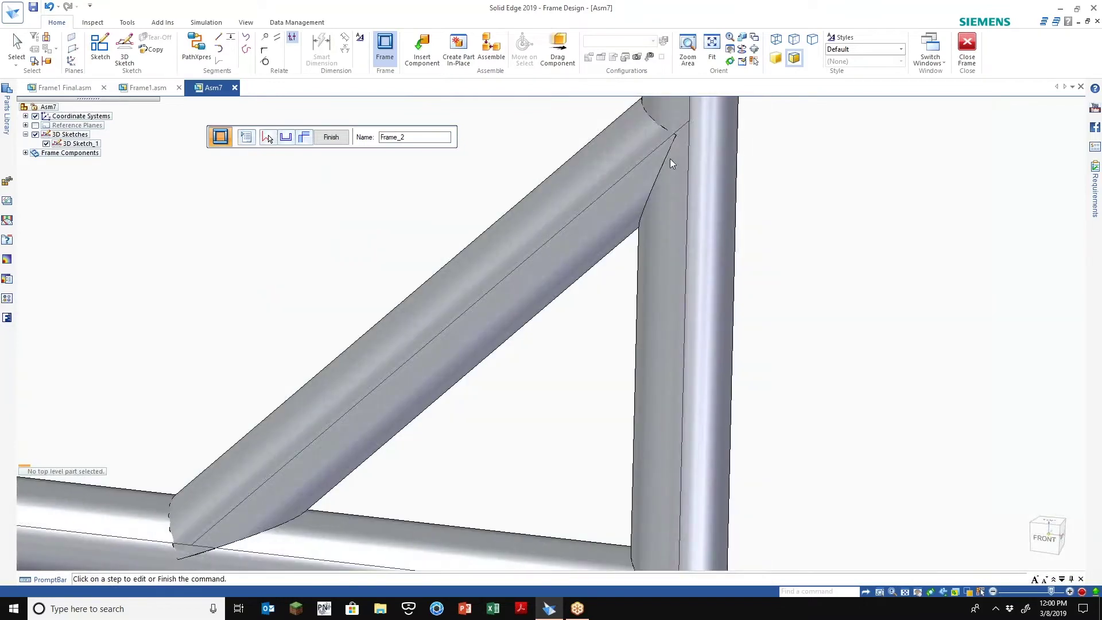
Finish the diagonal brace frame and dismiss the options for a further frame.
scroll(628, 326, down, 4)
scroll(655, 286, up, 2)
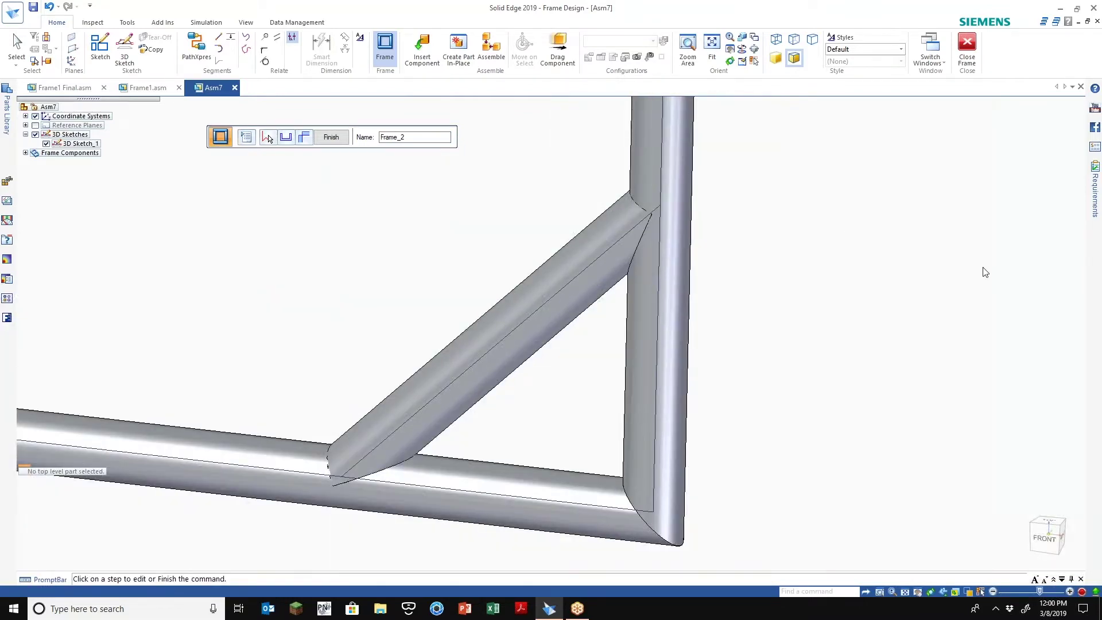
scroll(985, 272, down, 2)
click(330, 138)
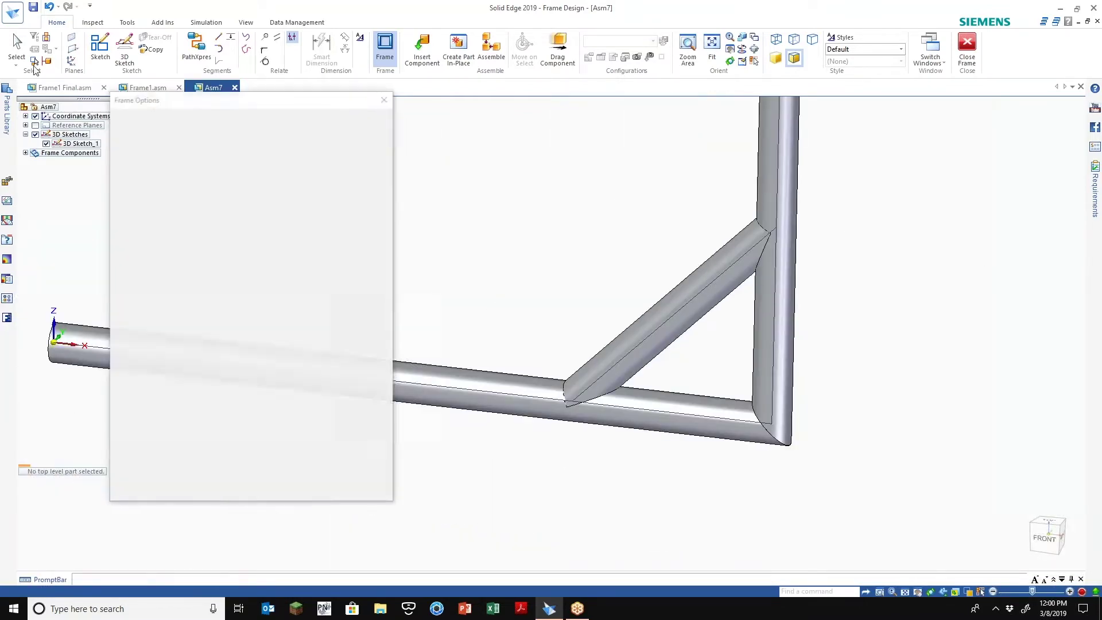
click(385, 101)
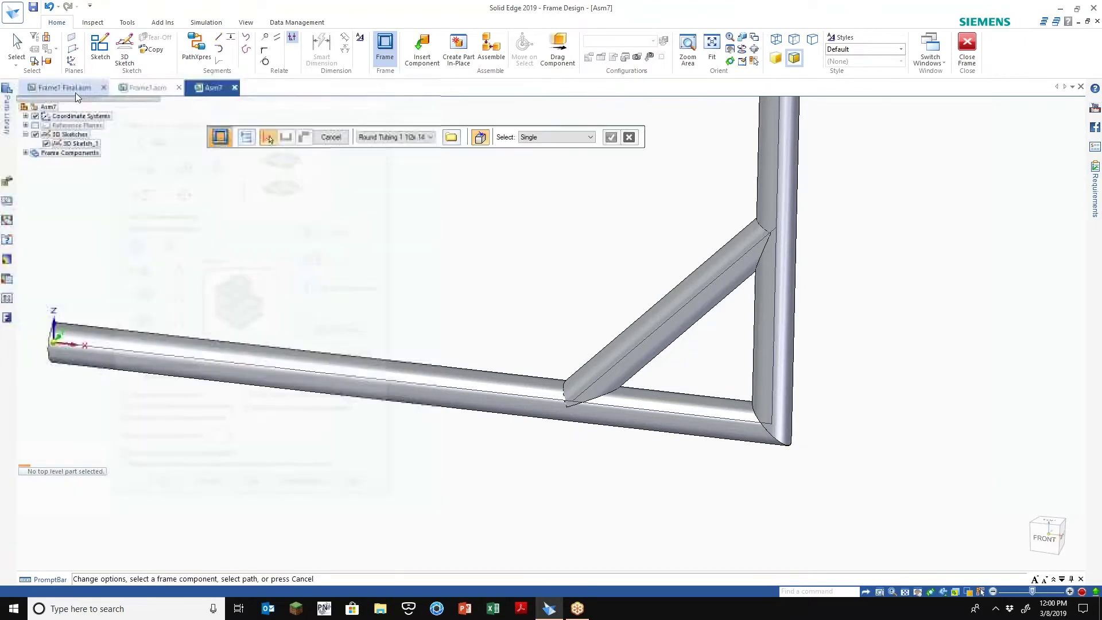
Browse the ANSI Round Tubing library, preview Round Tubing 2x.154.par, and leave without choosing a different frame component.
scroll(632, 479, down, 2)
scroll(633, 479, up, 1)
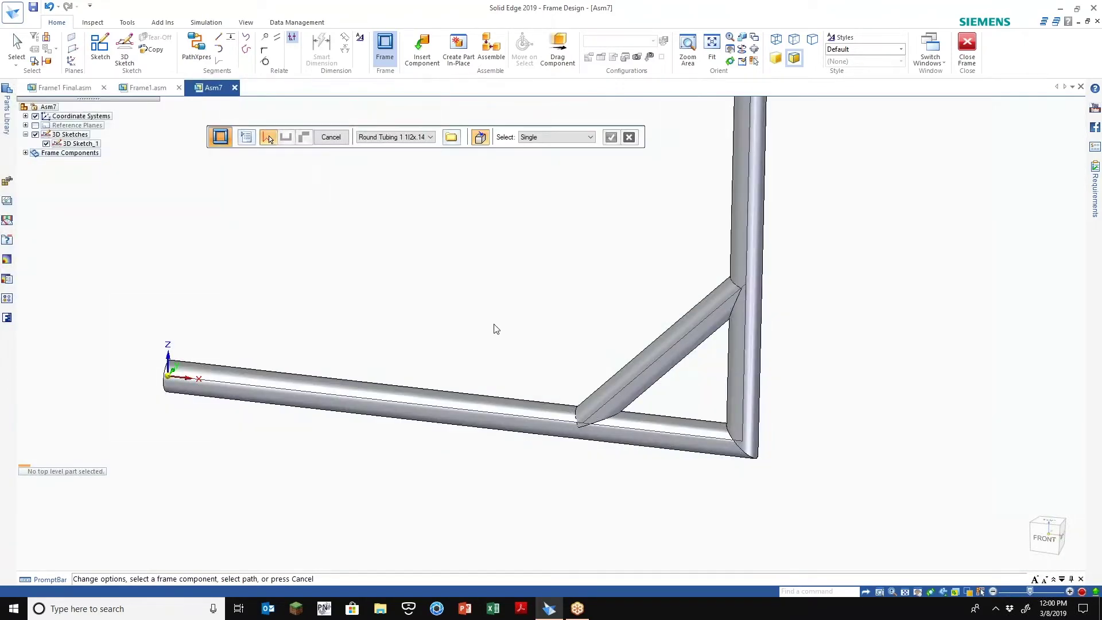
scroll(555, 397, down, 1)
middle_drag(556, 397, 522, 396)
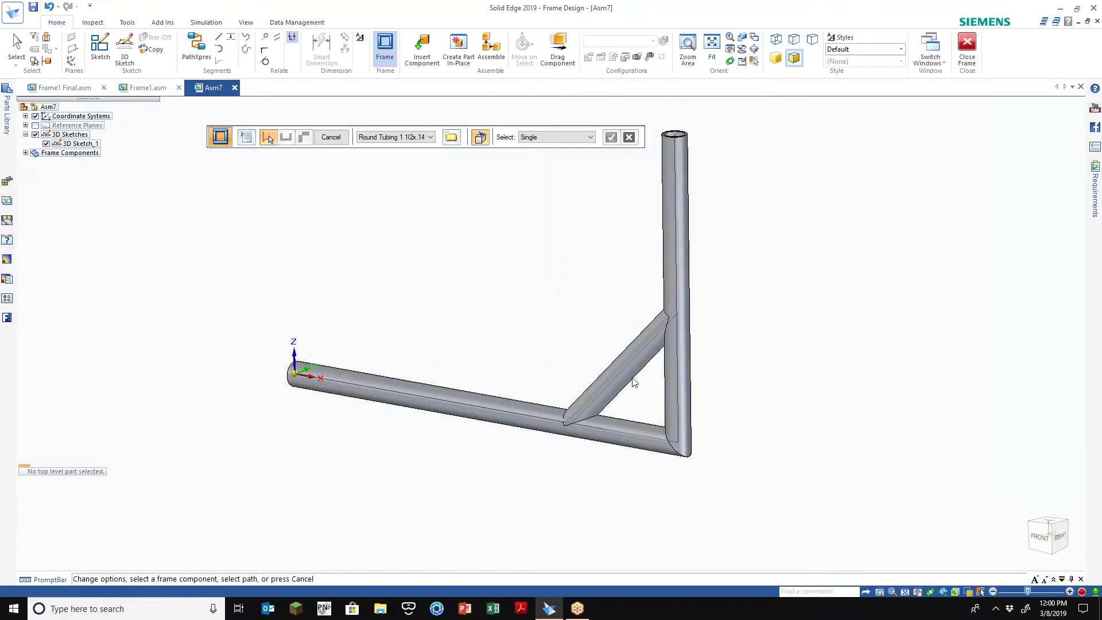
scroll(634, 370, up, 2)
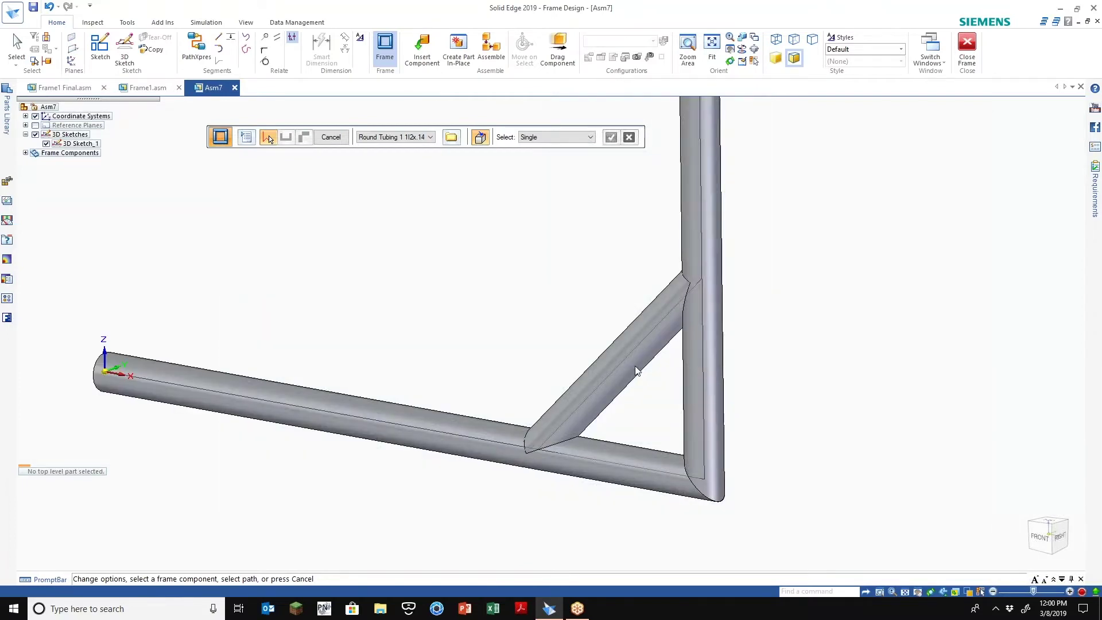
click(450, 141)
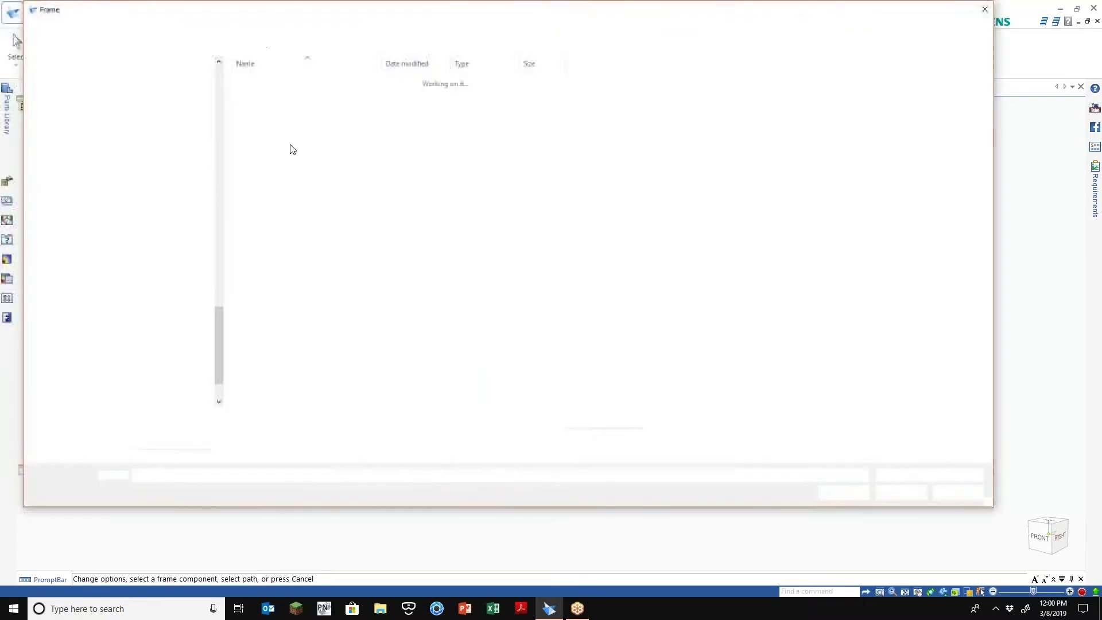
double_click(246, 85)
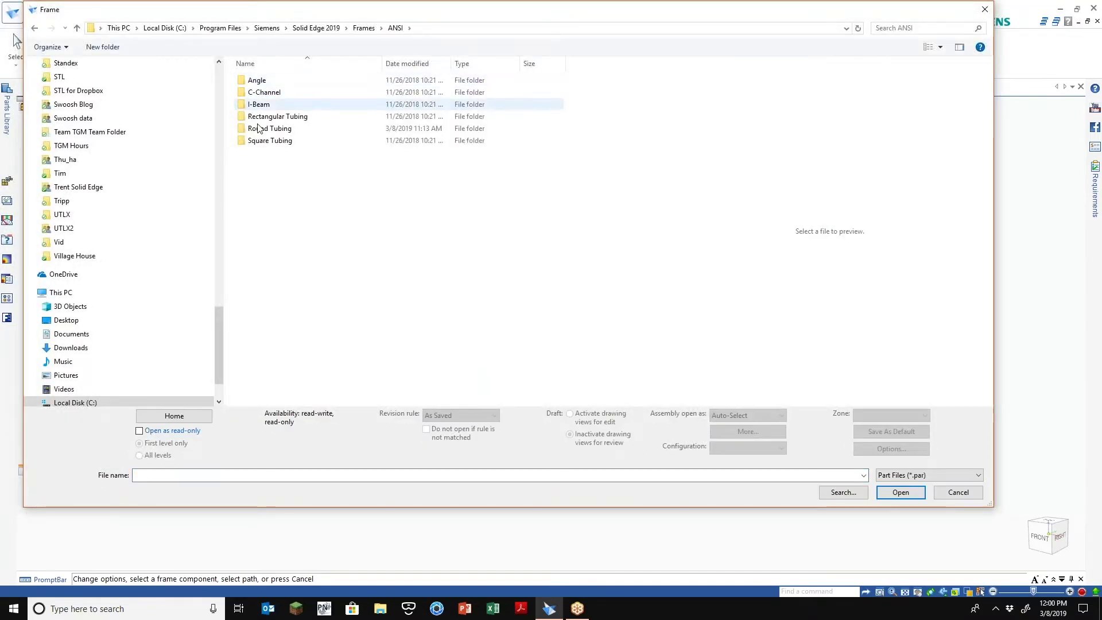
click(286, 116)
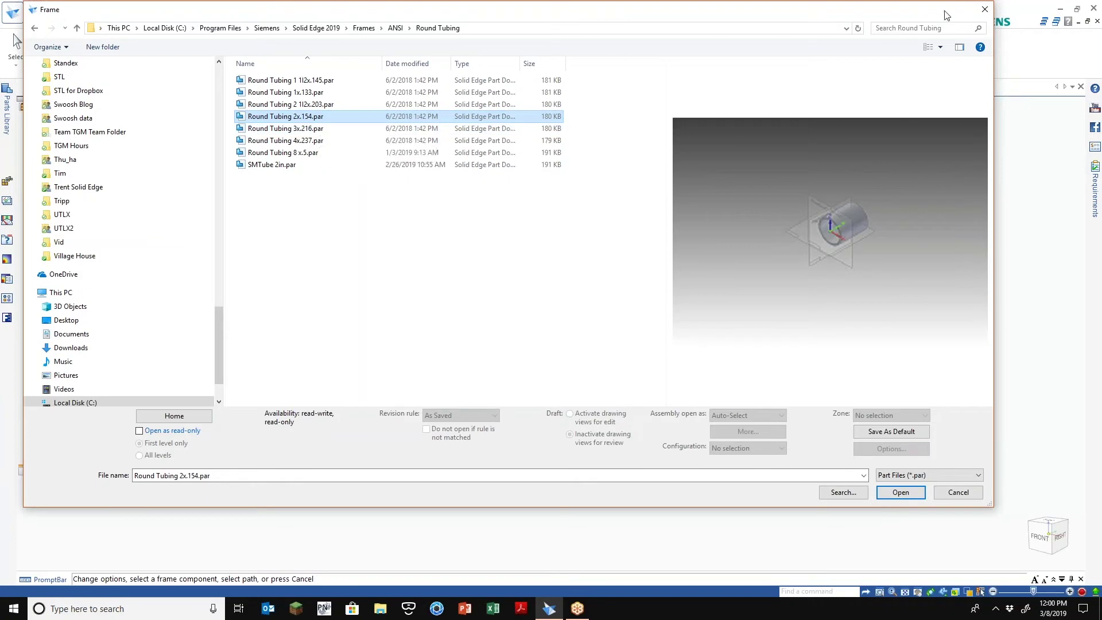
click(982, 12)
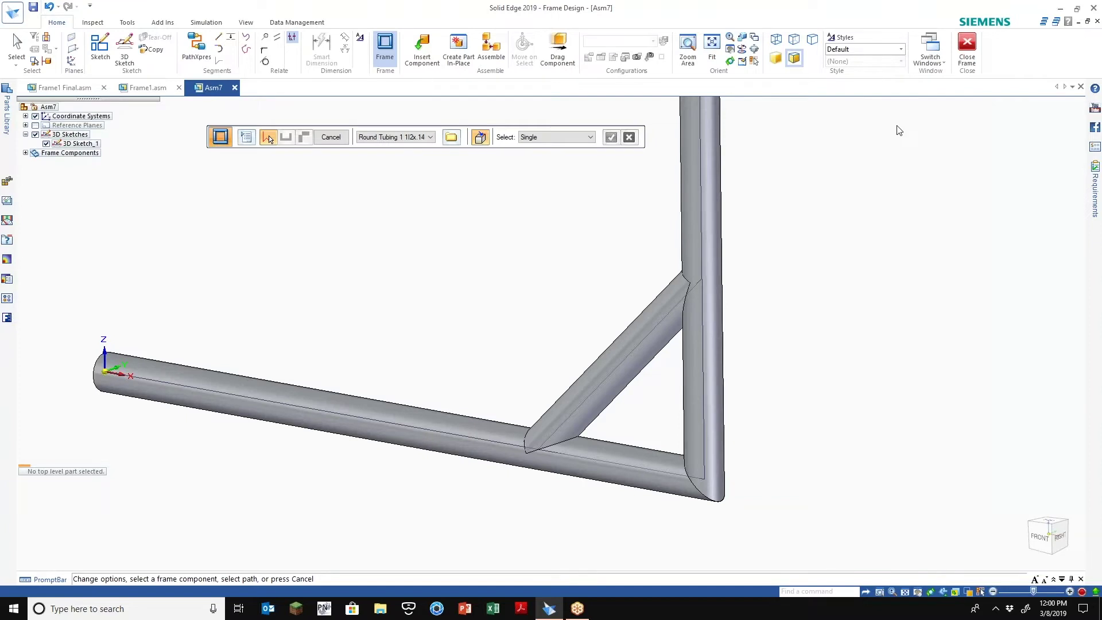
Close the Frame Design environment and return to the assembly.
scroll(649, 316, up, 3)
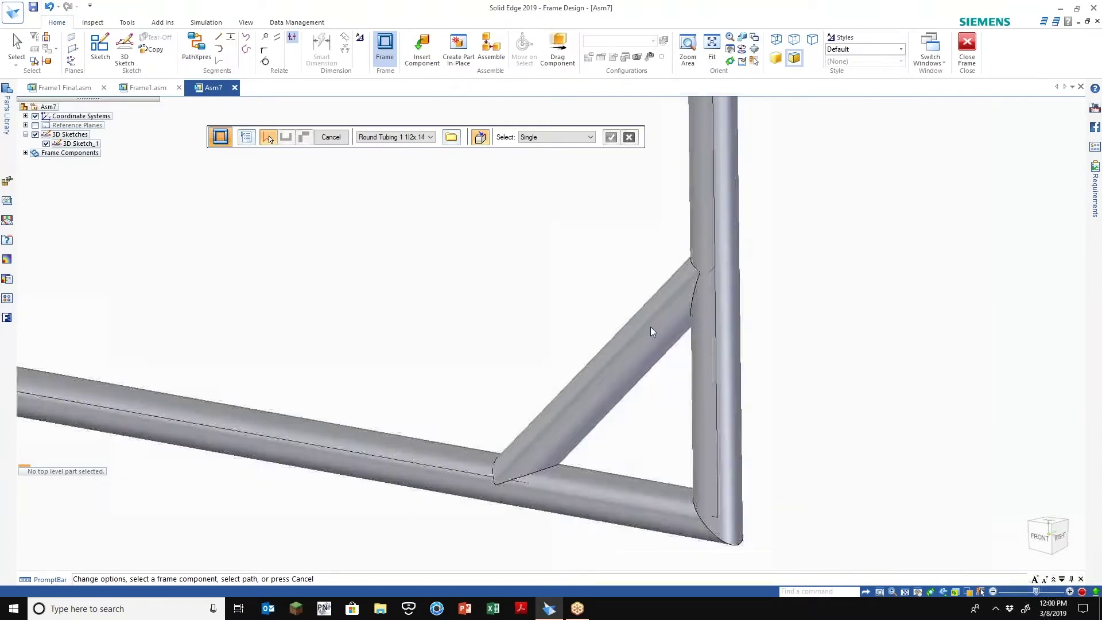
scroll(554, 377, down, 3)
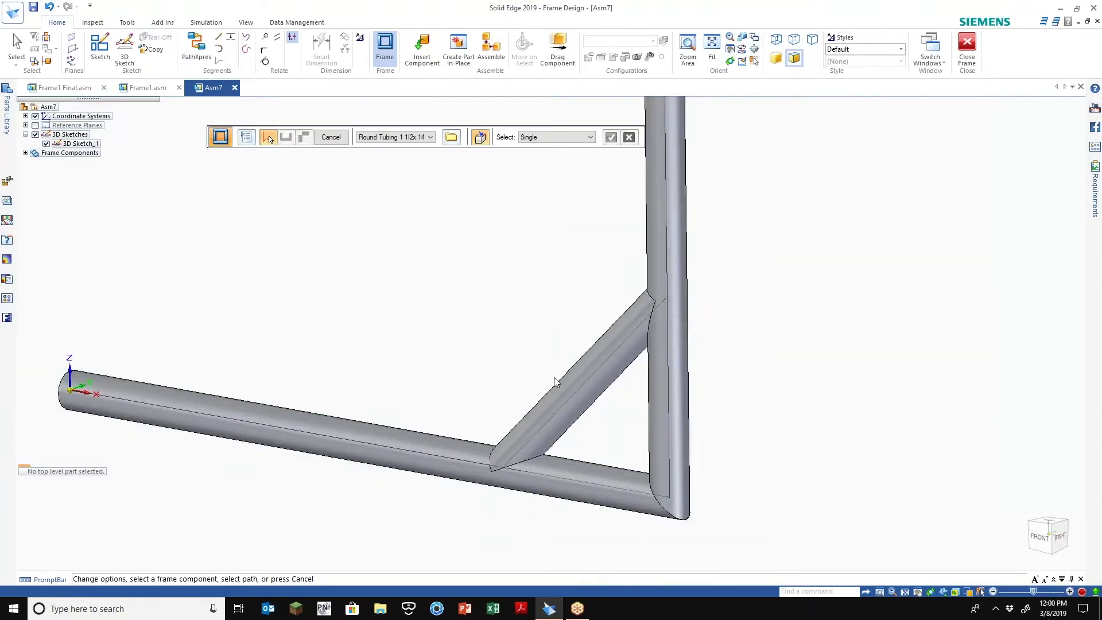
scroll(556, 382, down, 1)
scroll(459, 336, up, 1)
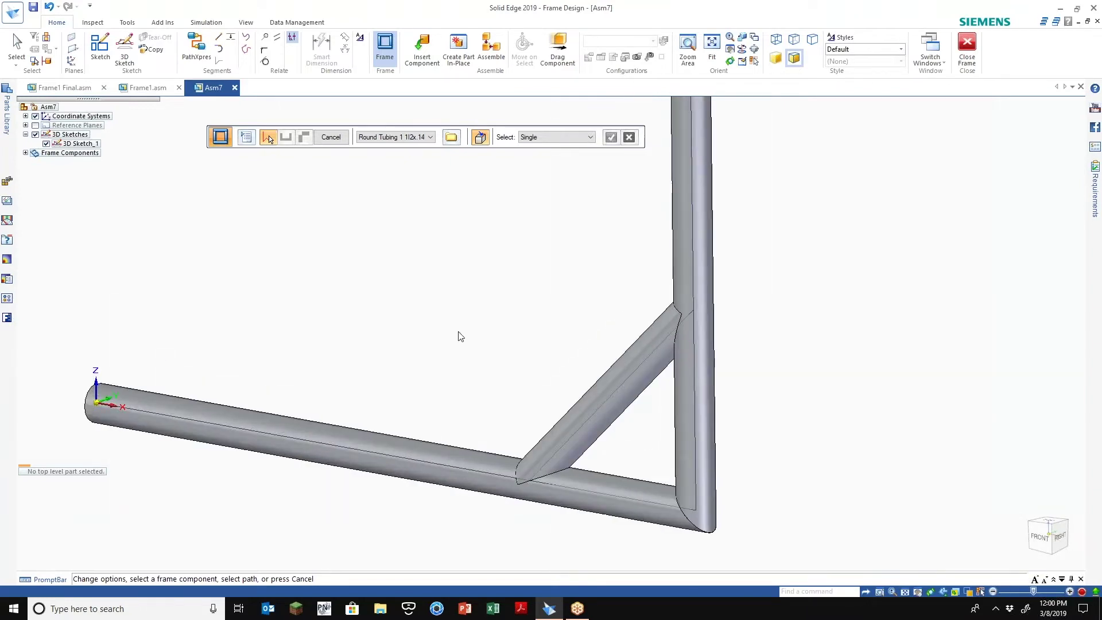
scroll(619, 418, down, 1)
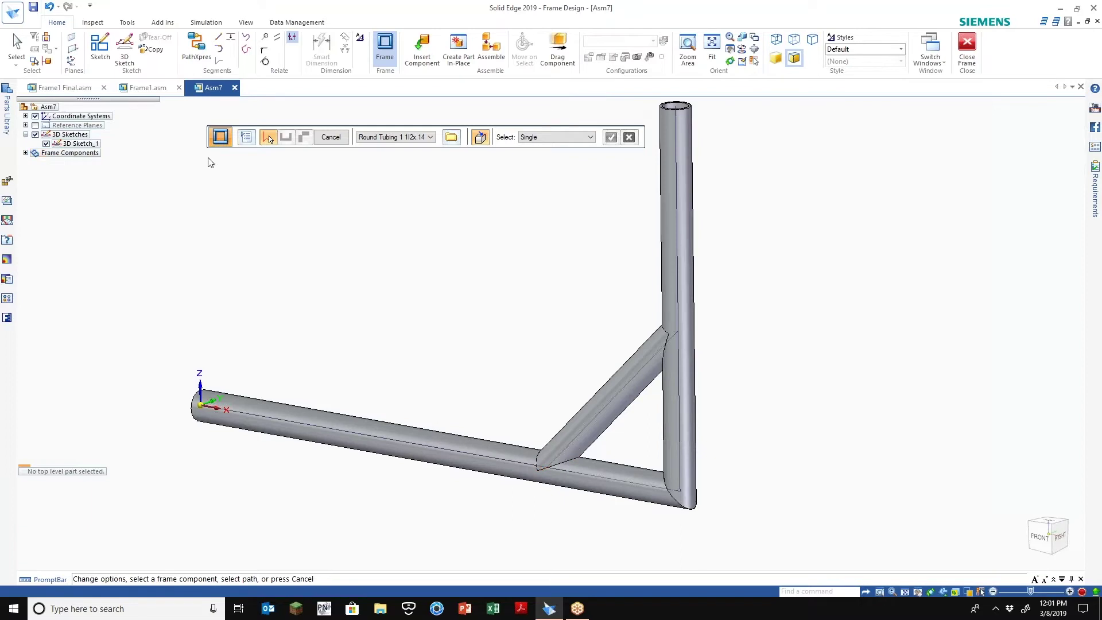
click(11, 17)
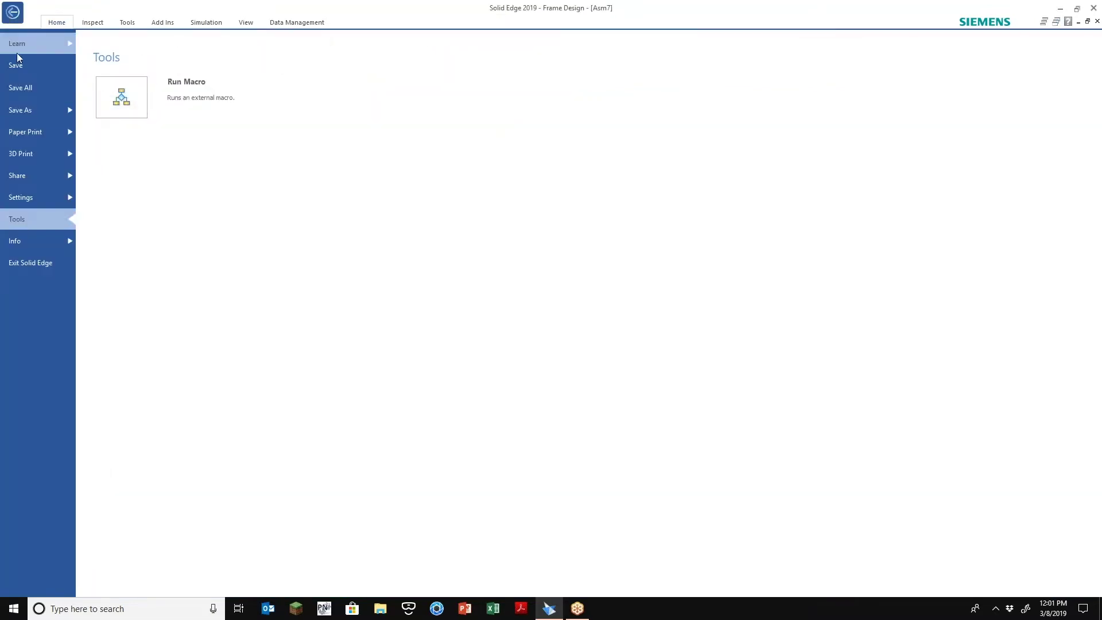
click(13, 17)
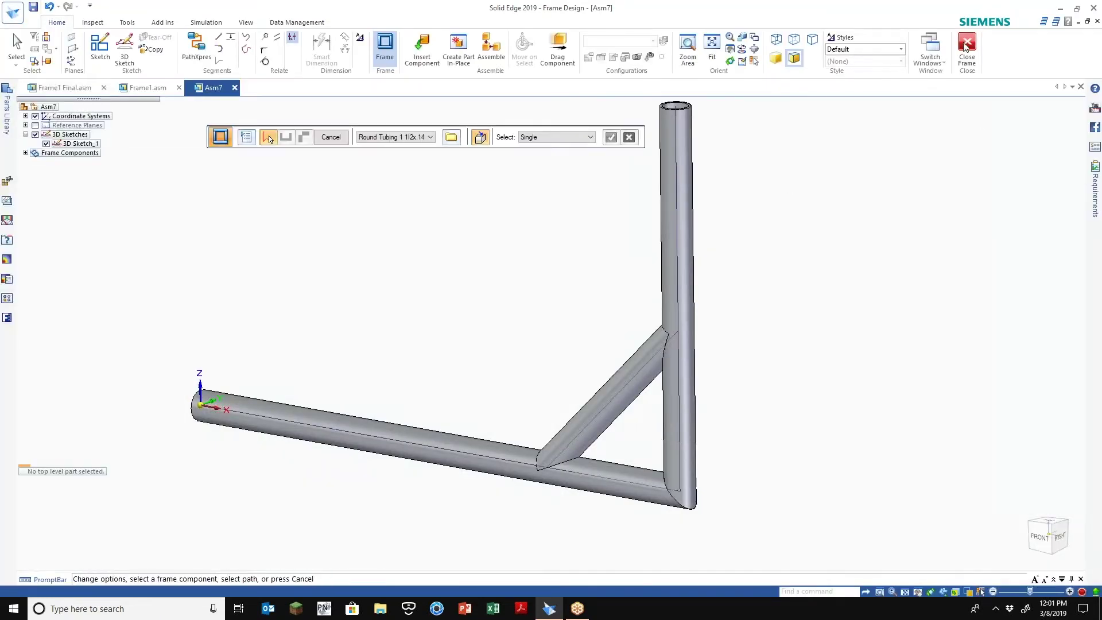
click(968, 41)
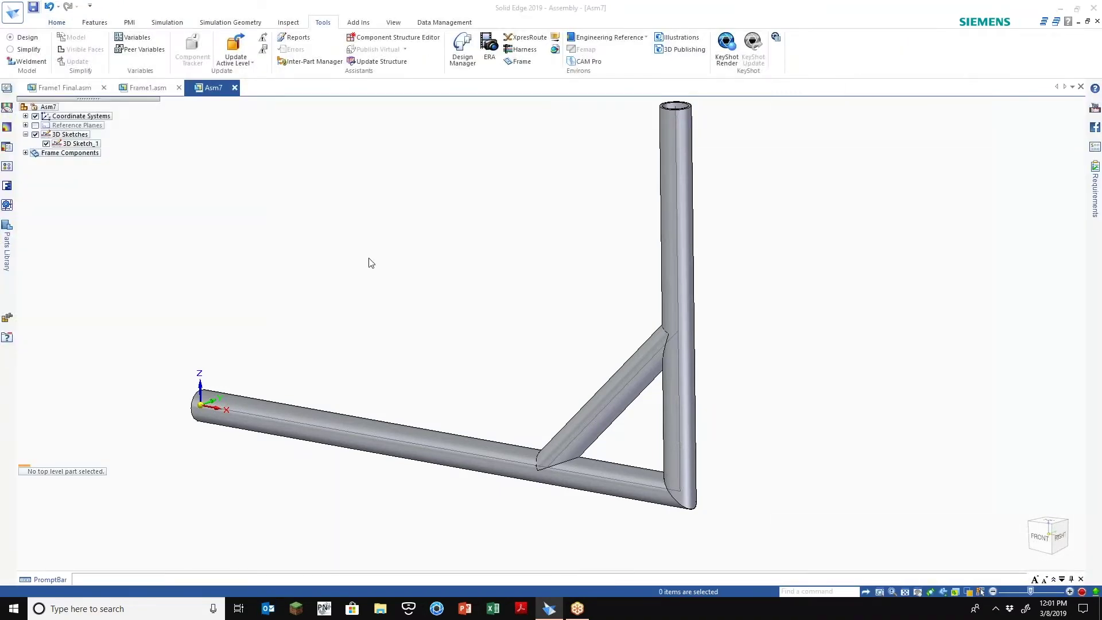
Save the assembly as Frame2.asm in the Frame folder on drive E.
key(ctrl+s)
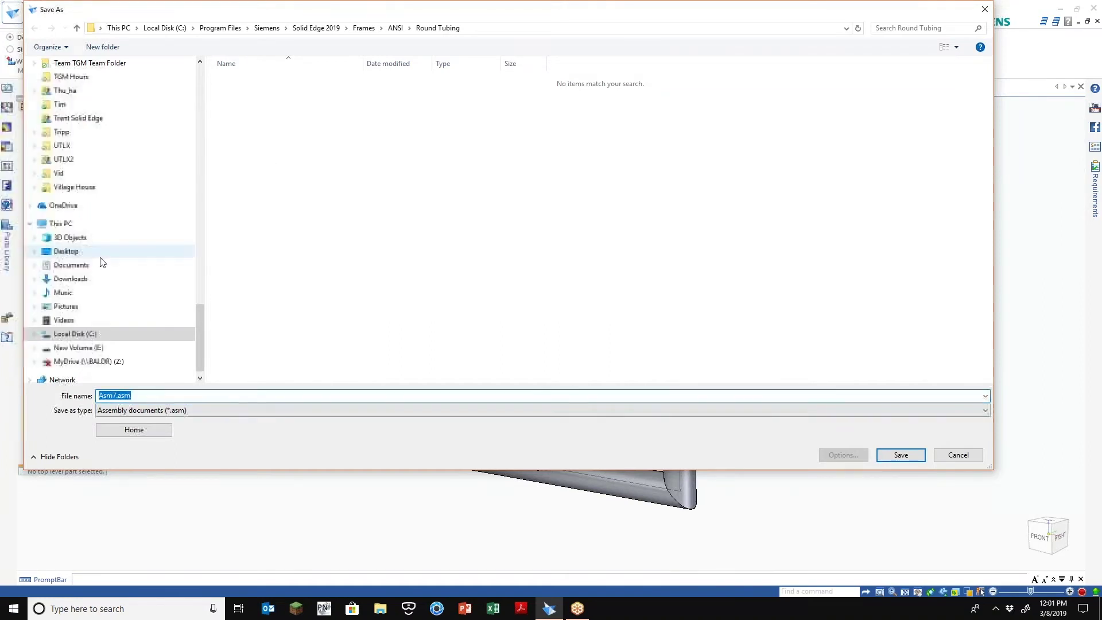
click(78, 348)
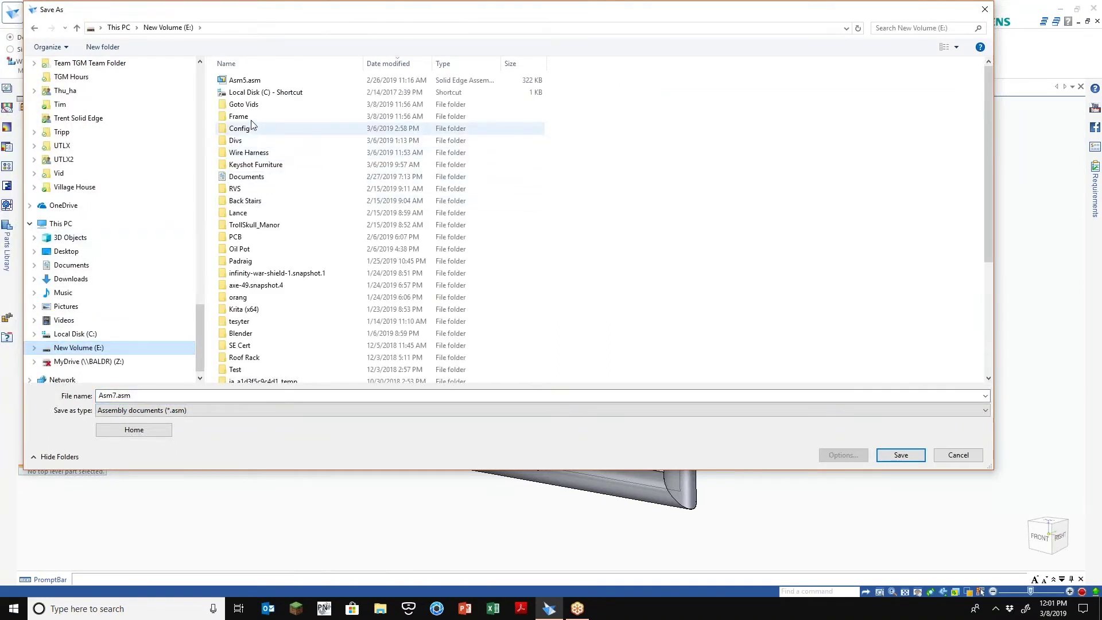
double_click(250, 117)
click(251, 84)
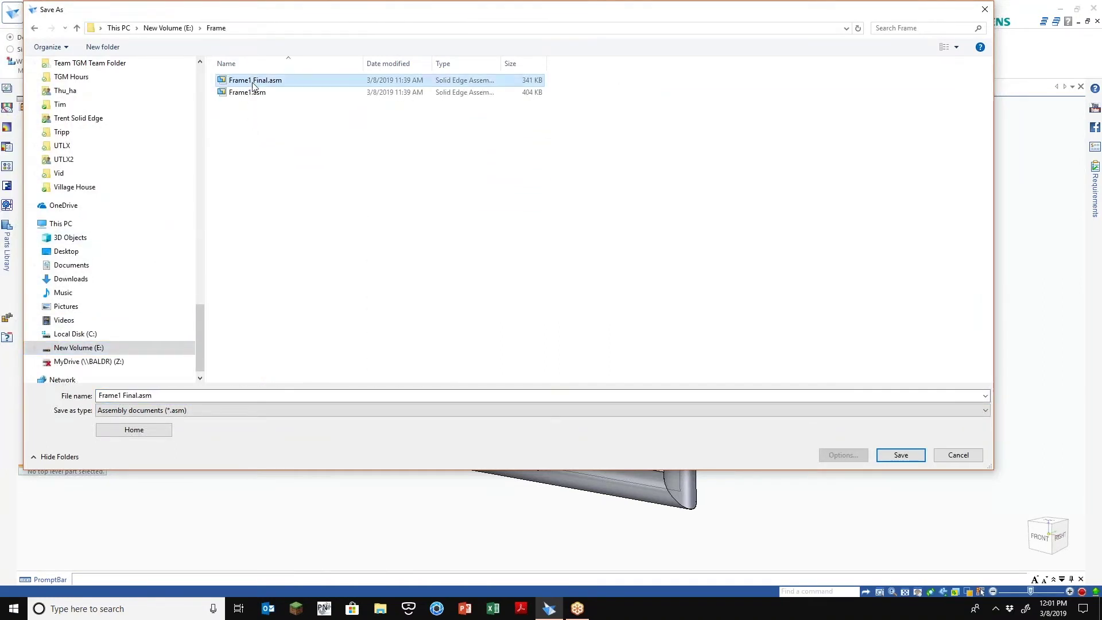
click(253, 97)
click(130, 397)
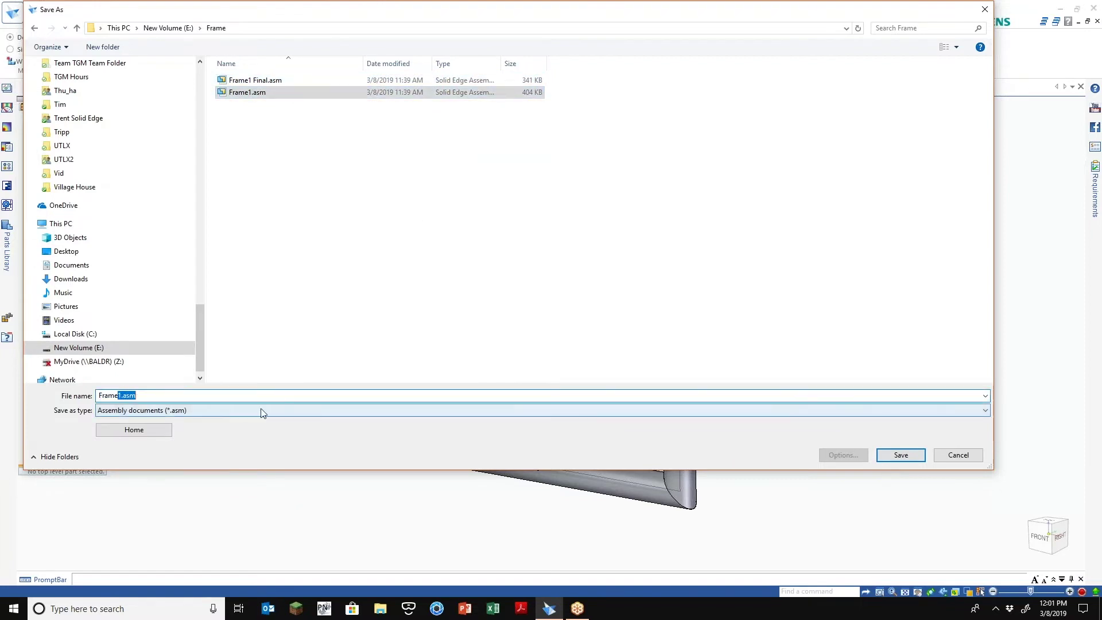
text(1)
click(899, 454)
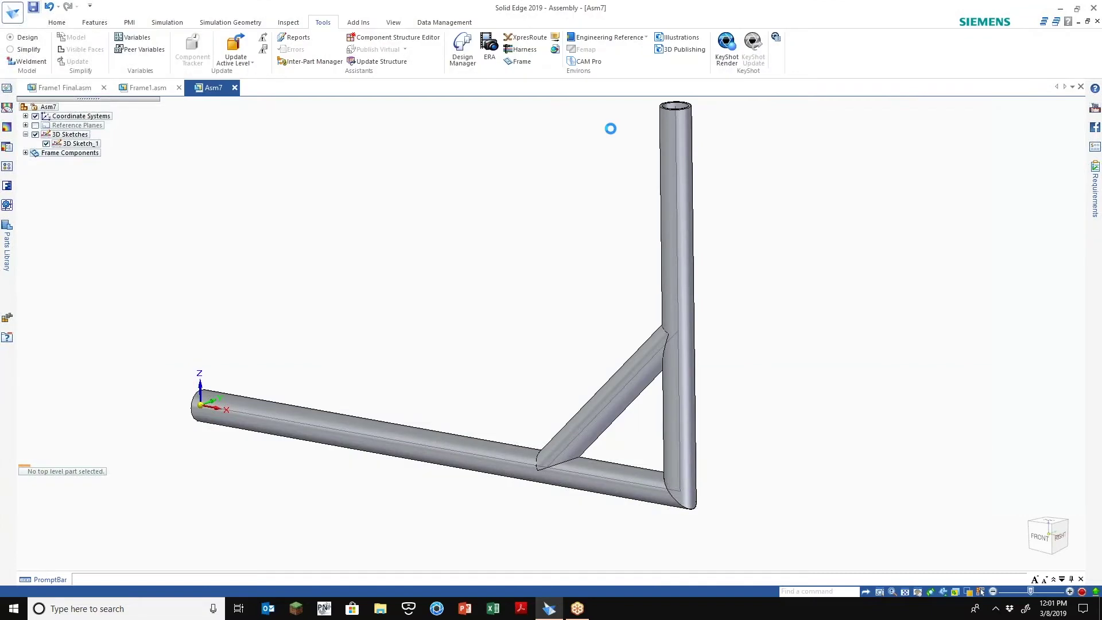
Save the horizontal tube as a separate part file named 4 in the Frame folder with Save Selected Model.
scroll(649, 376, up, 3)
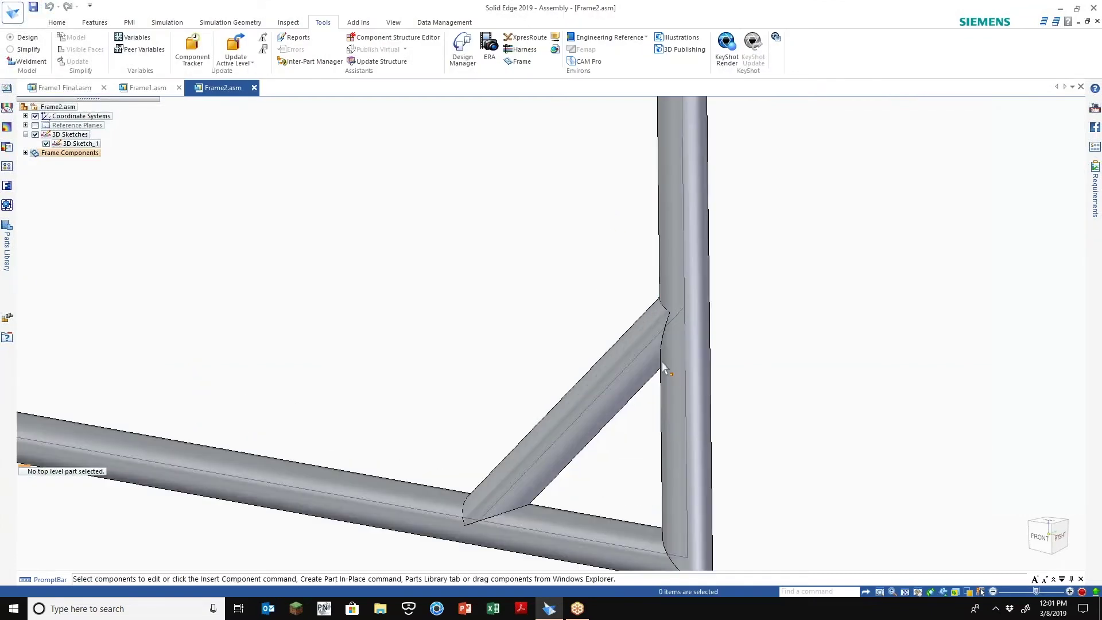
scroll(441, 376, down, 3)
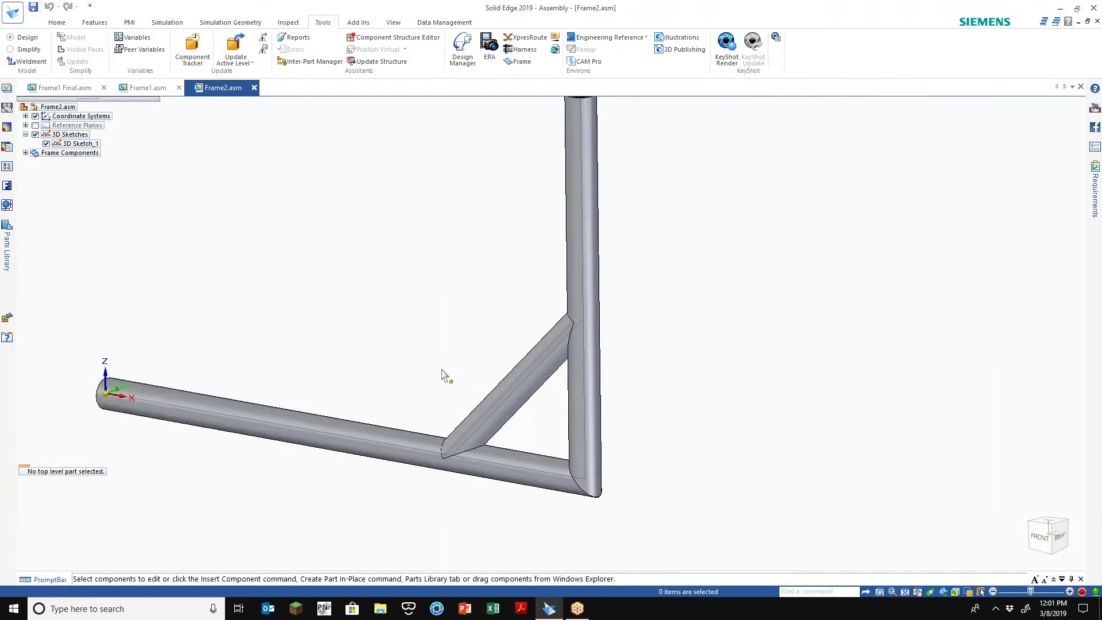
scroll(780, 390, down, 2)
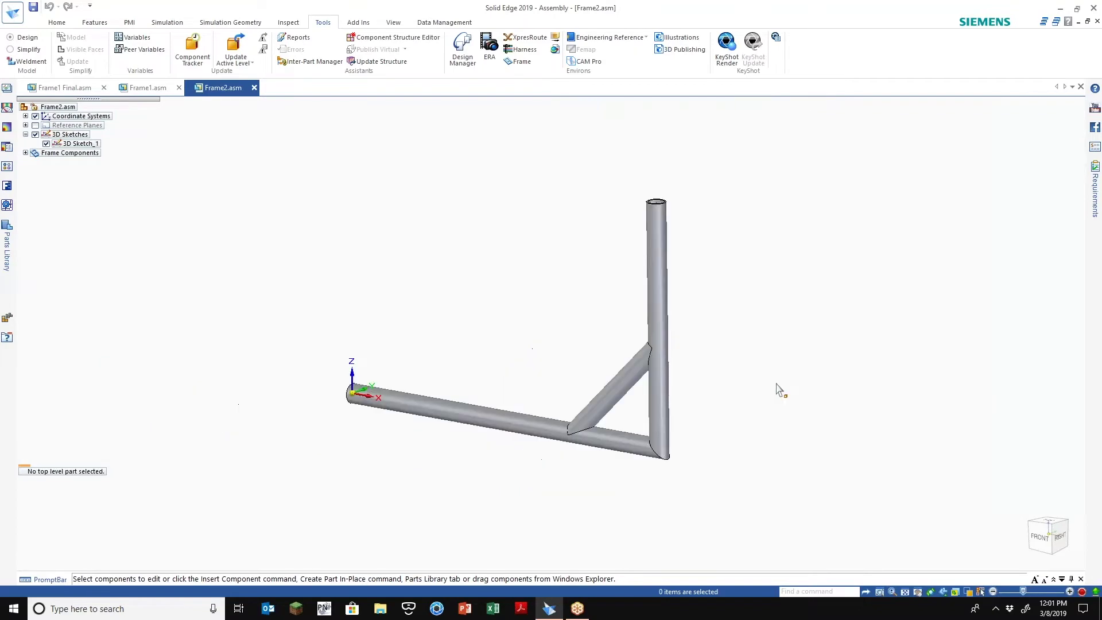
click(11, 11)
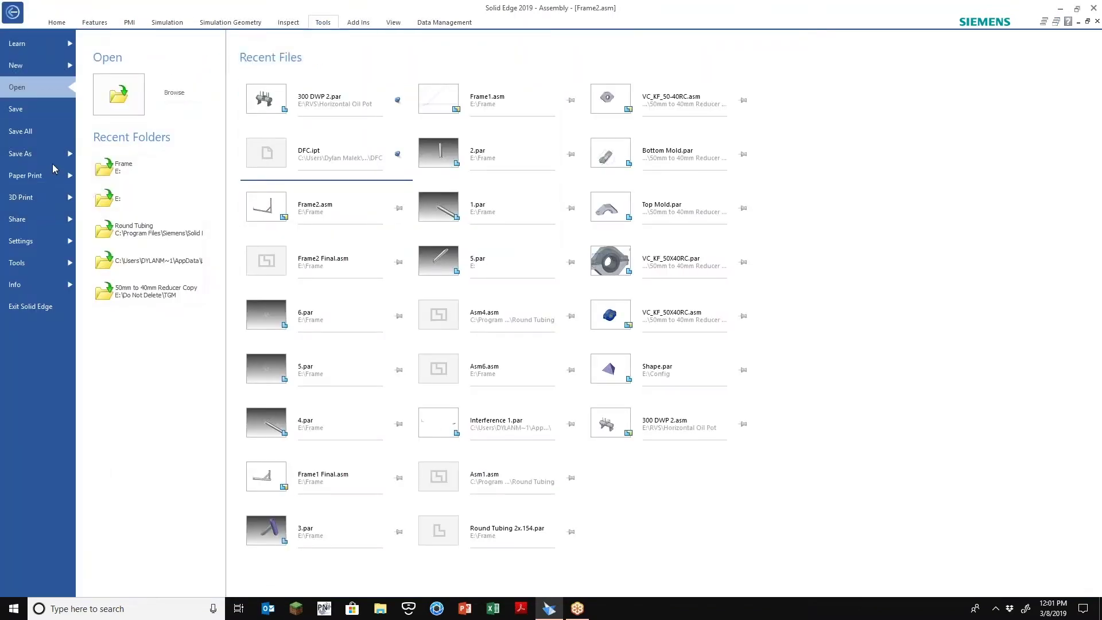
click(54, 155)
click(172, 273)
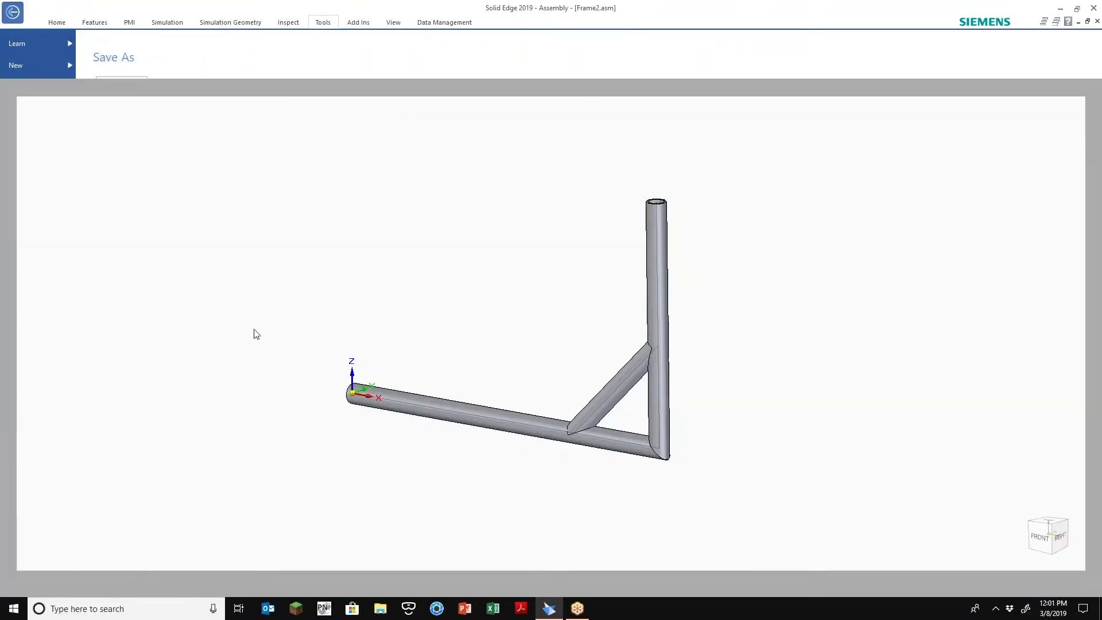
click(511, 437)
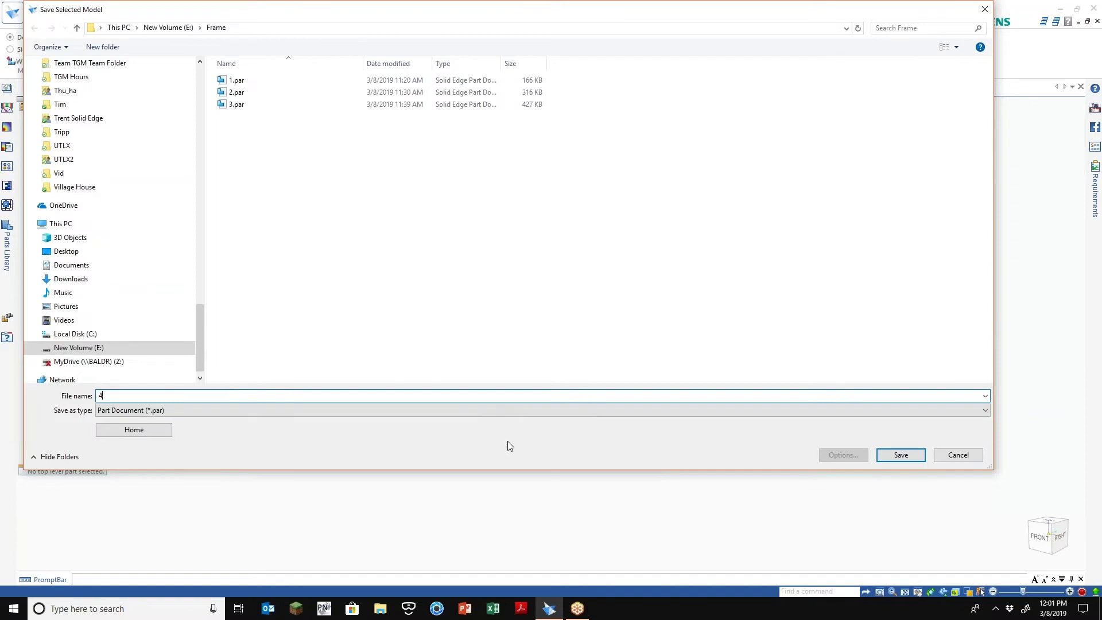
text(4)
click(893, 456)
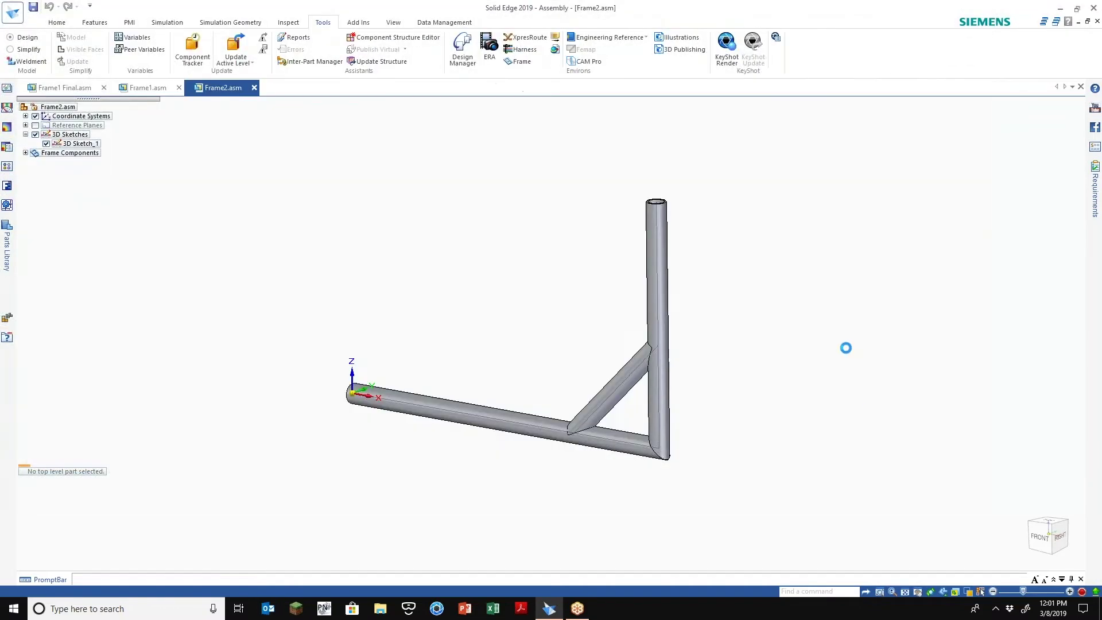
Save the vertical tube as a separate part file named 5 in the Frame folder.
key(ctrl+f)
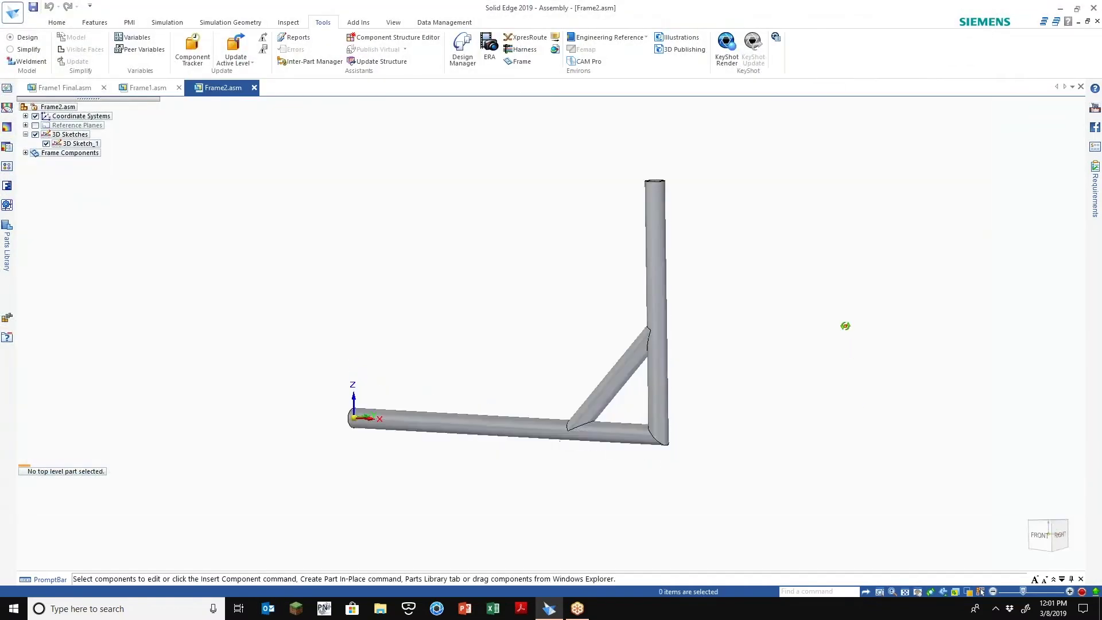
right_click(845, 322)
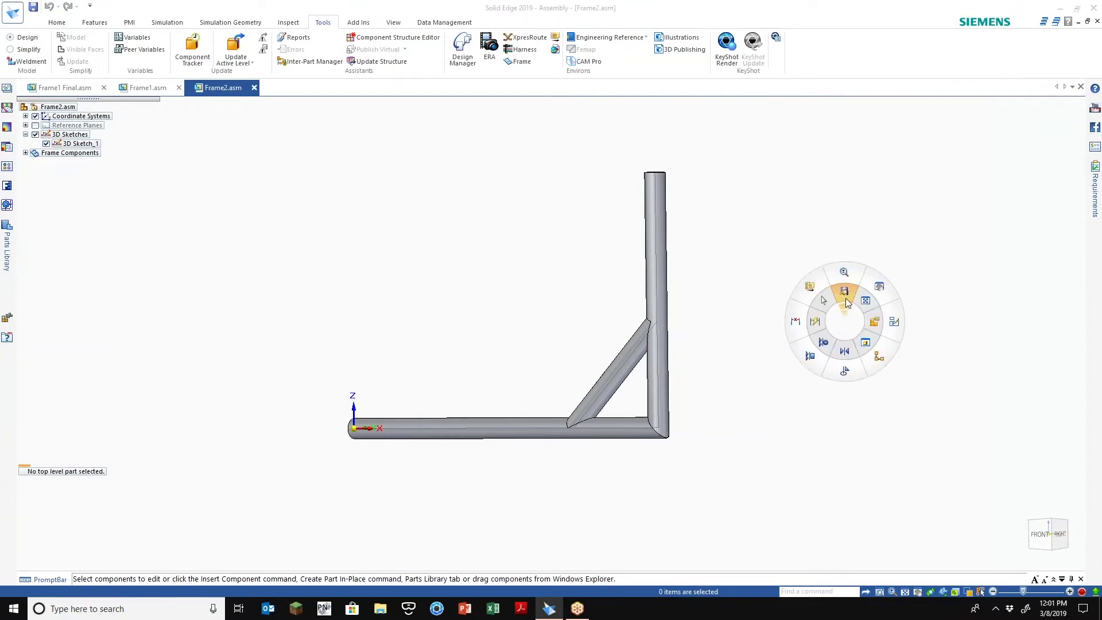
click(846, 298)
click(654, 286)
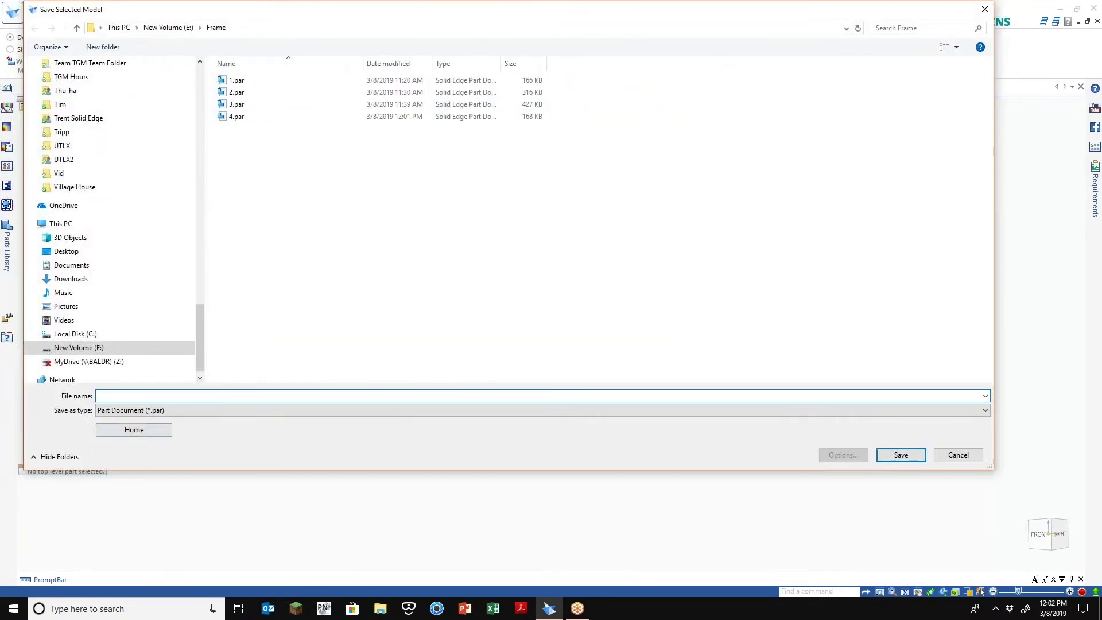
click(893, 454)
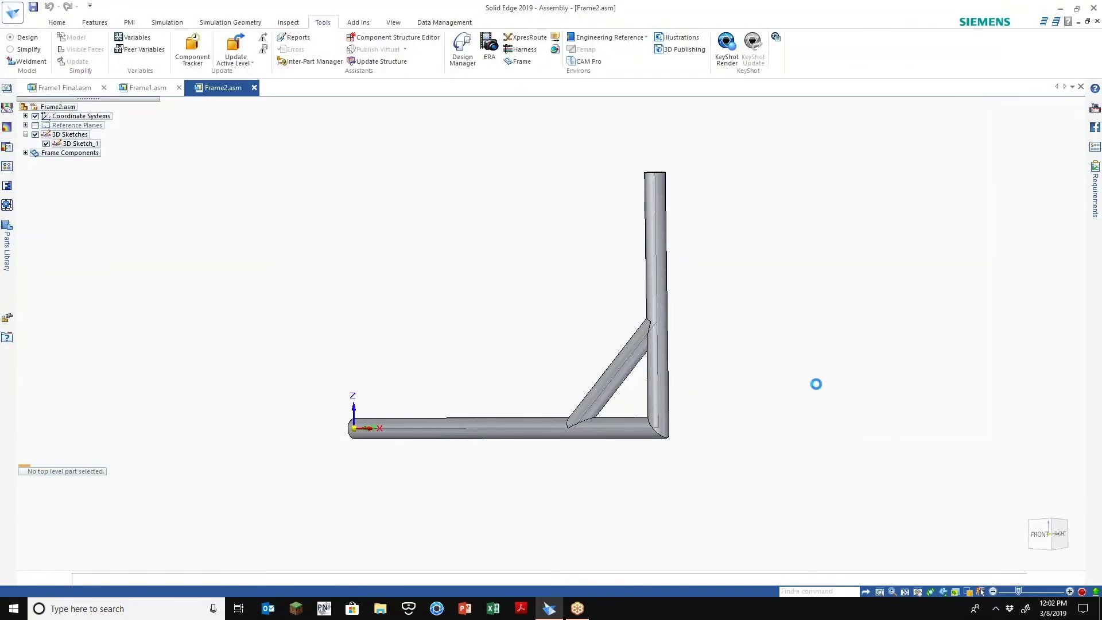
Save the diagonal brace tube as a separate part file named 6 in the Frame folder with Save Selected Model.
right_drag(816, 384, 814, 348)
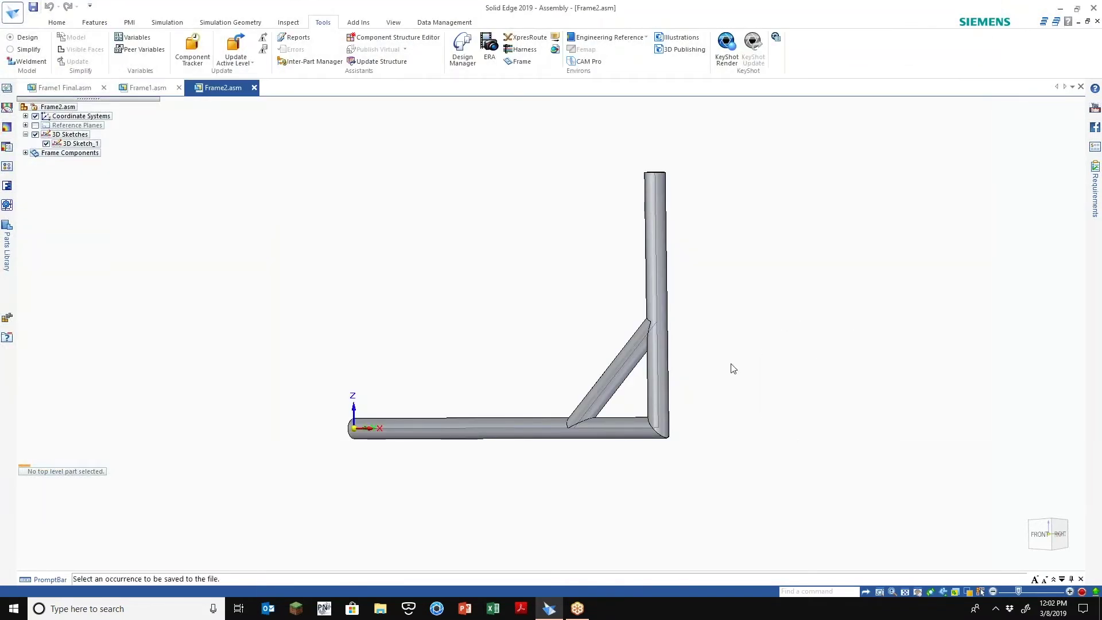
click(600, 372)
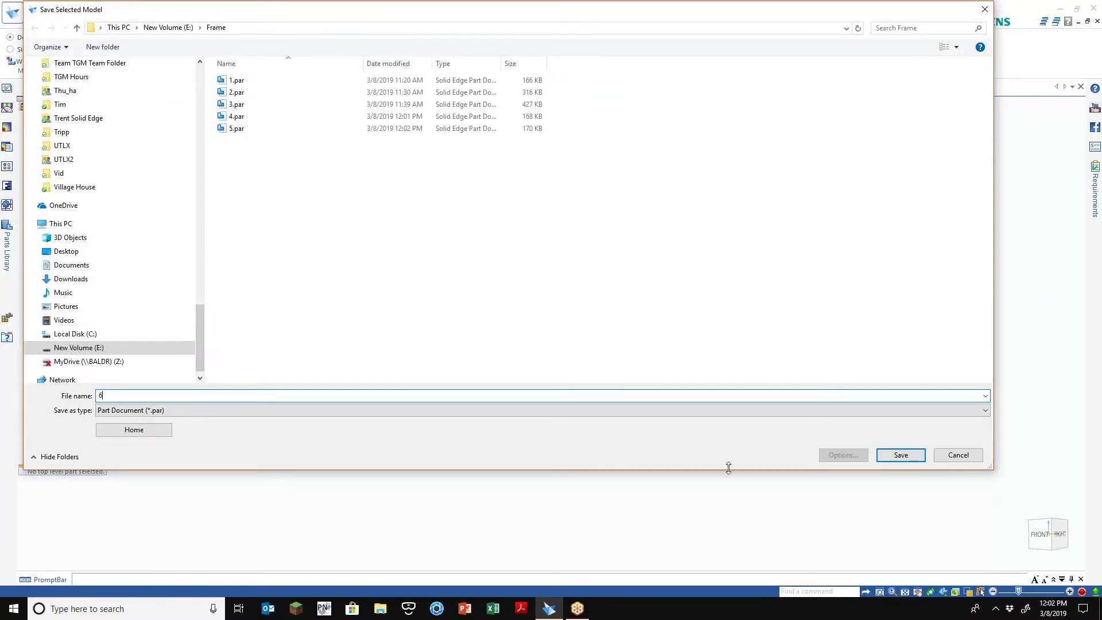
text(6)
click(899, 454)
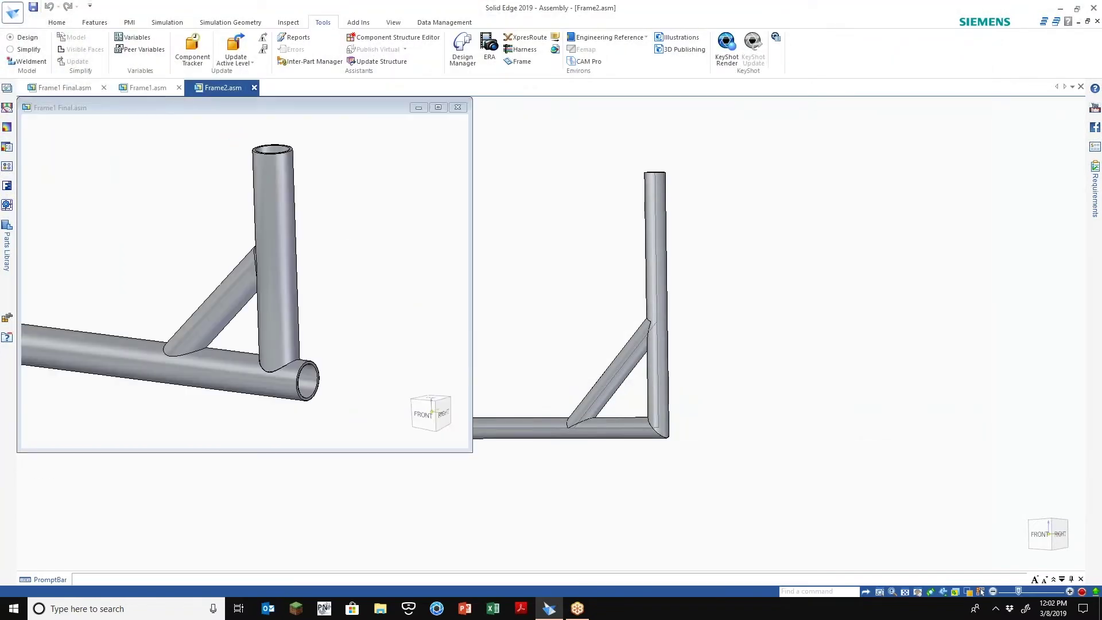
Create a new assembly document from the ANSI Inch Assembly template.
click(12, 11)
click(15, 65)
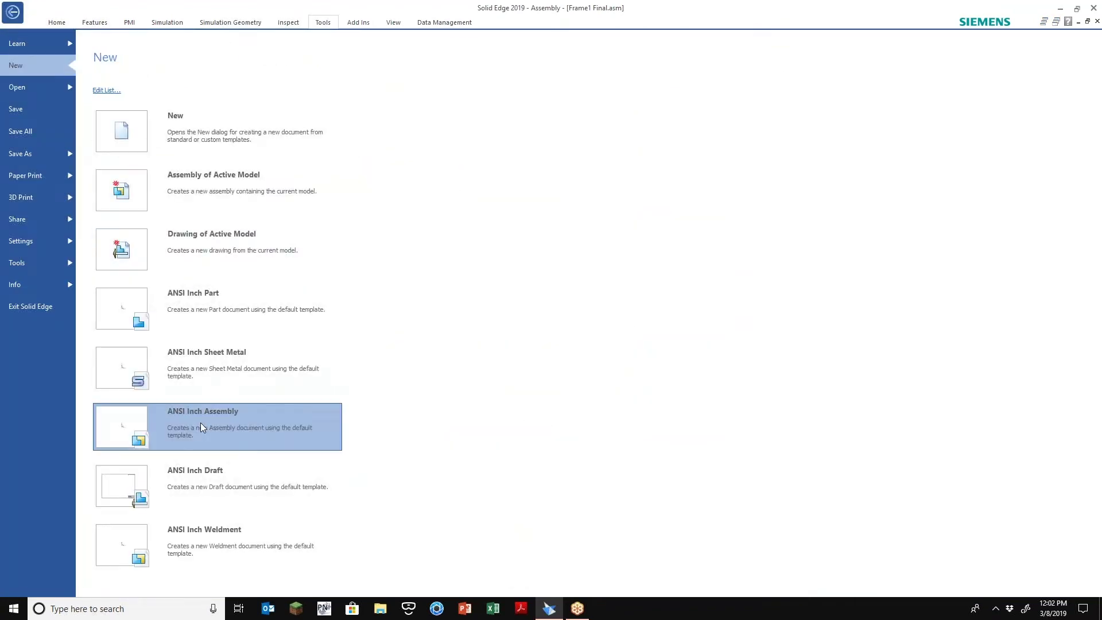
click(203, 425)
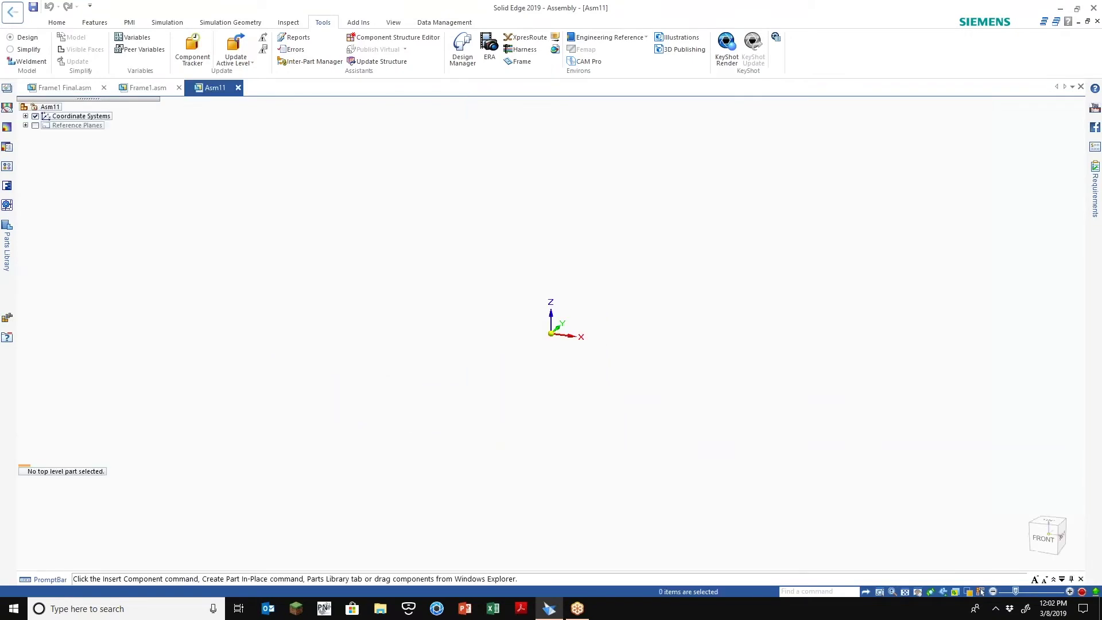
Insert 4.par, 5.par and 6.par from the Frame folder into the new assembly without assigning relationships to the last part.
click(4, 254)
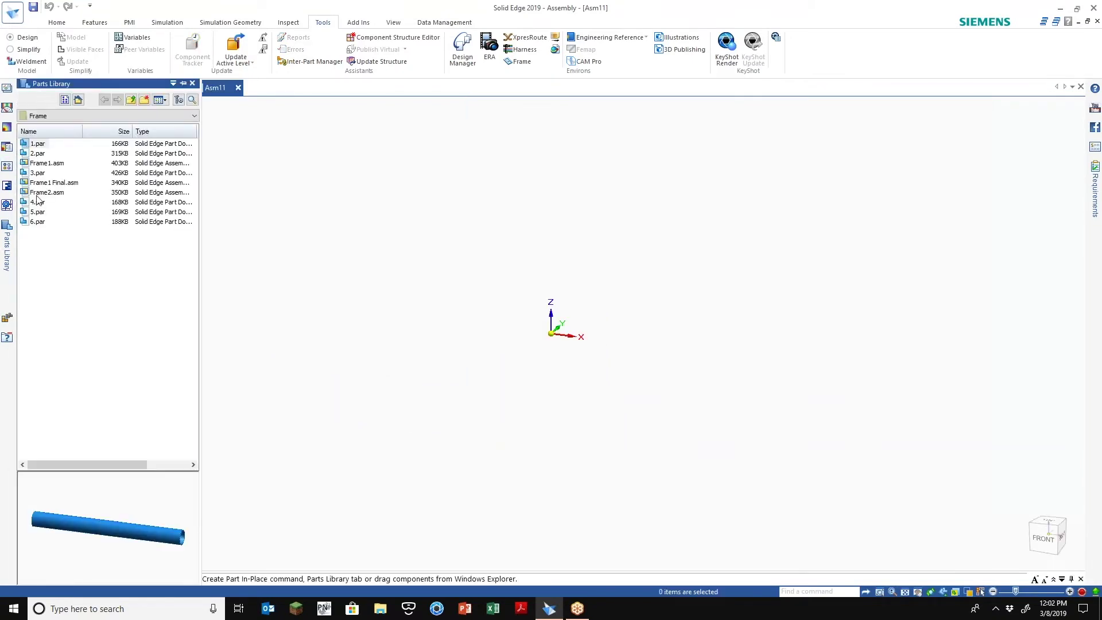
double_click(35, 203)
double_click(35, 212)
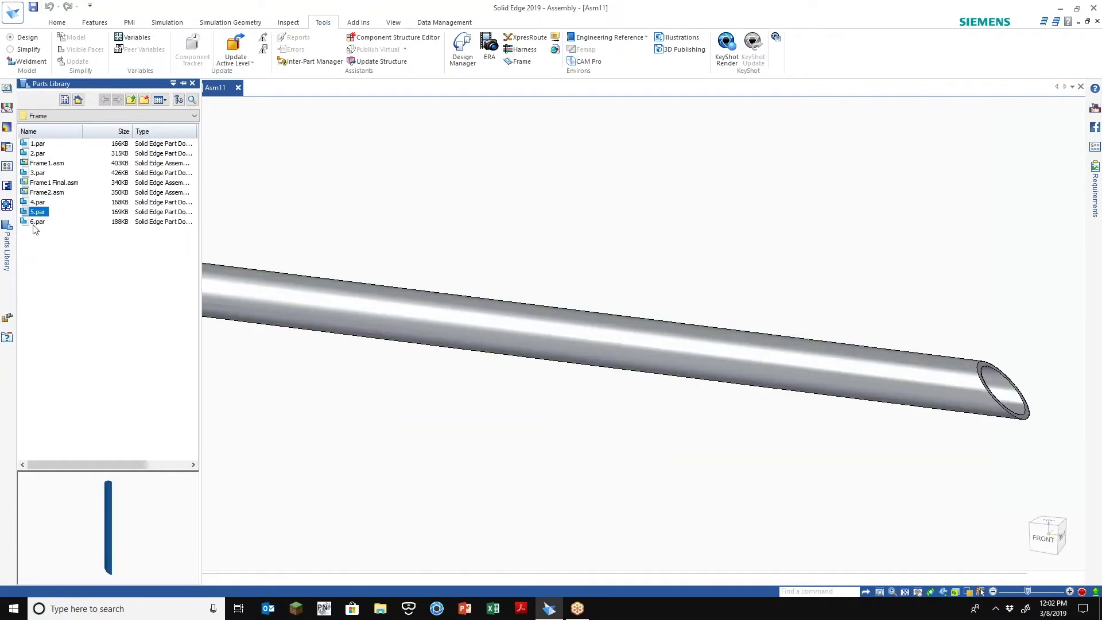
double_click(38, 221)
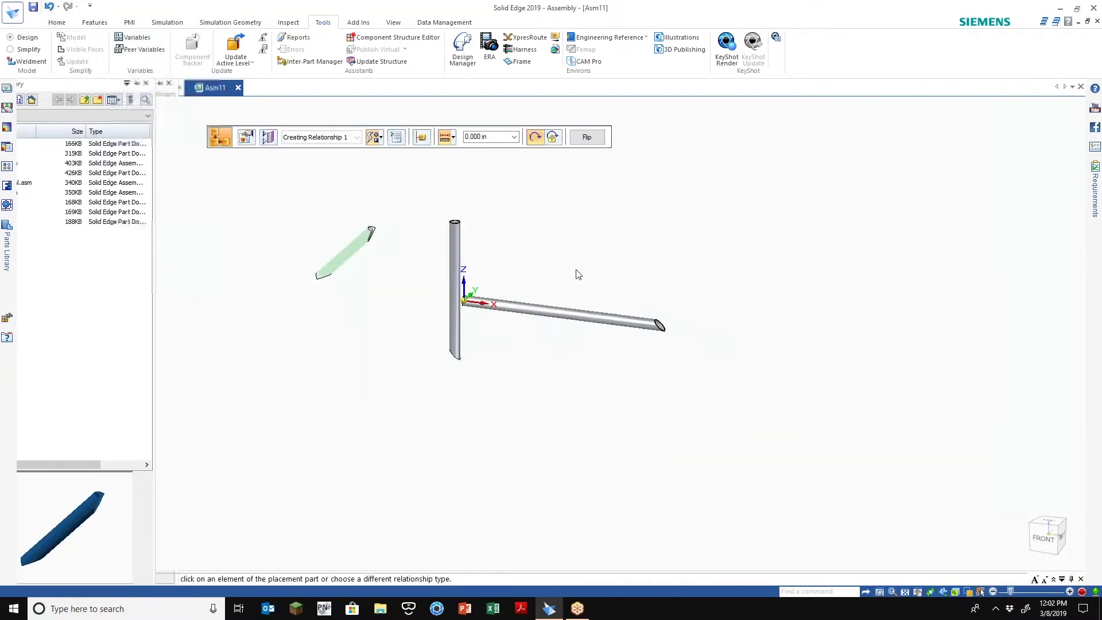
key(Escape)
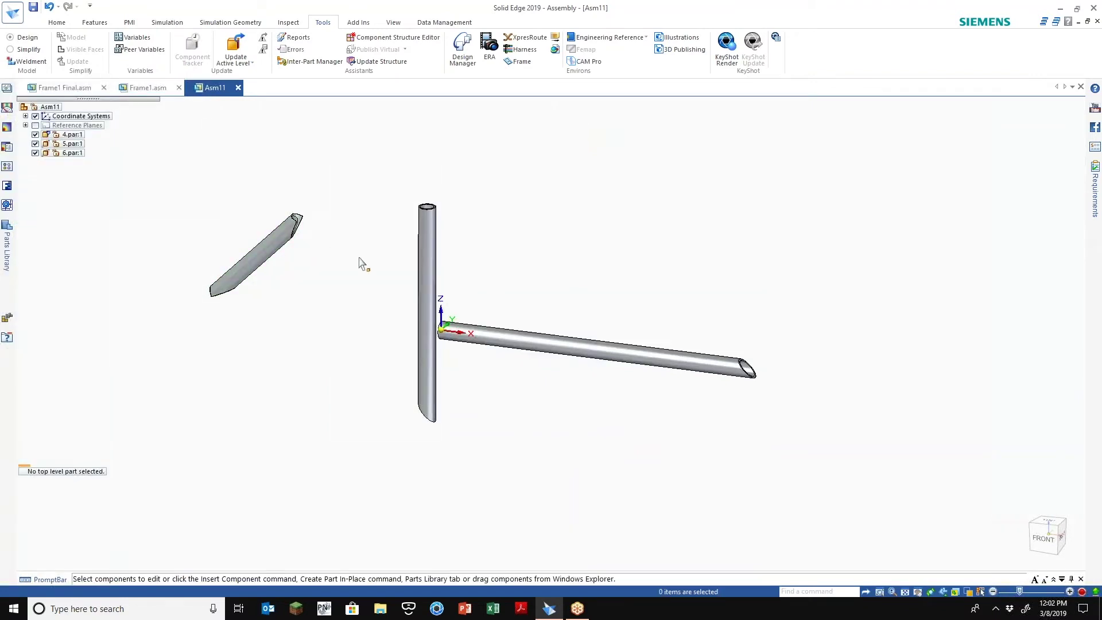
Open the Occurrence Properties for the diagonal, vertical and horizontal tubes together.
scroll(360, 259, up, 2)
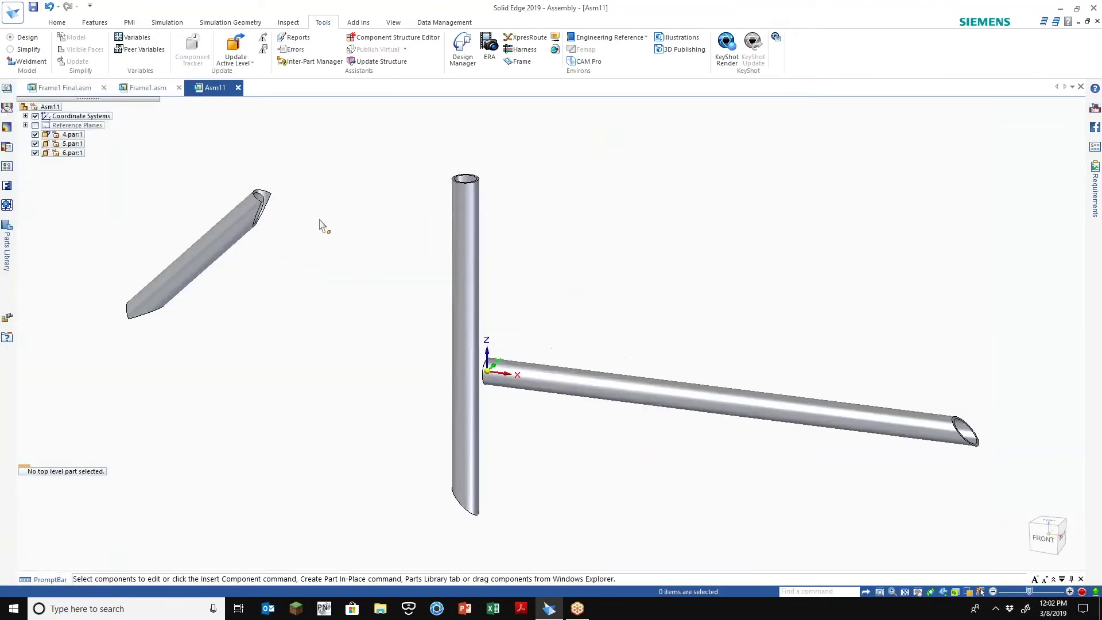
click(214, 235)
ctrl+click(465, 275)
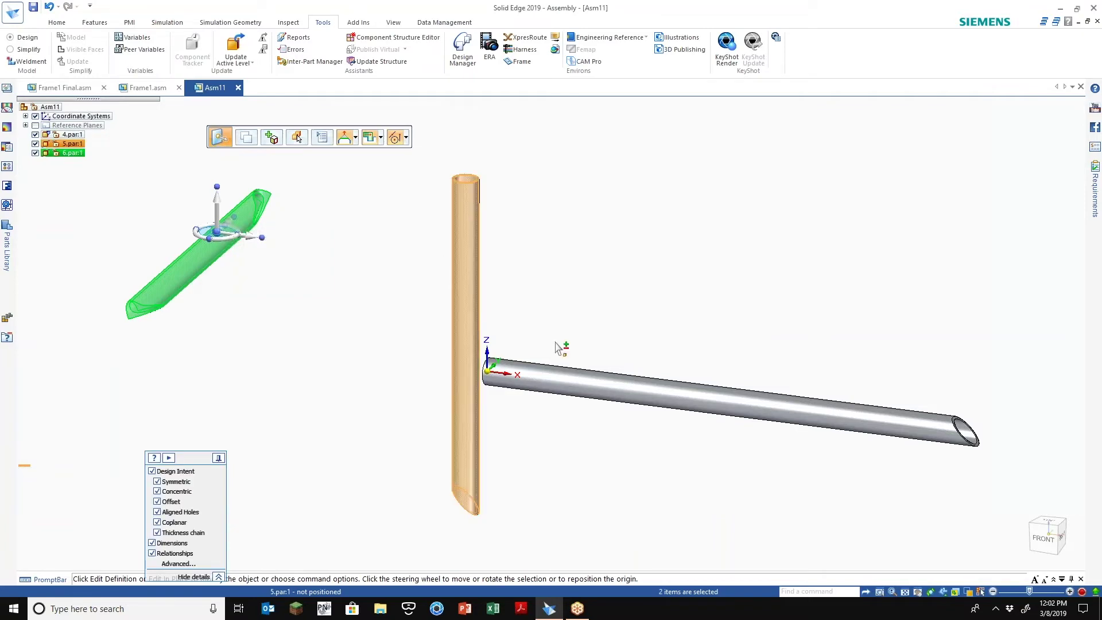
ctrl+click(592, 393)
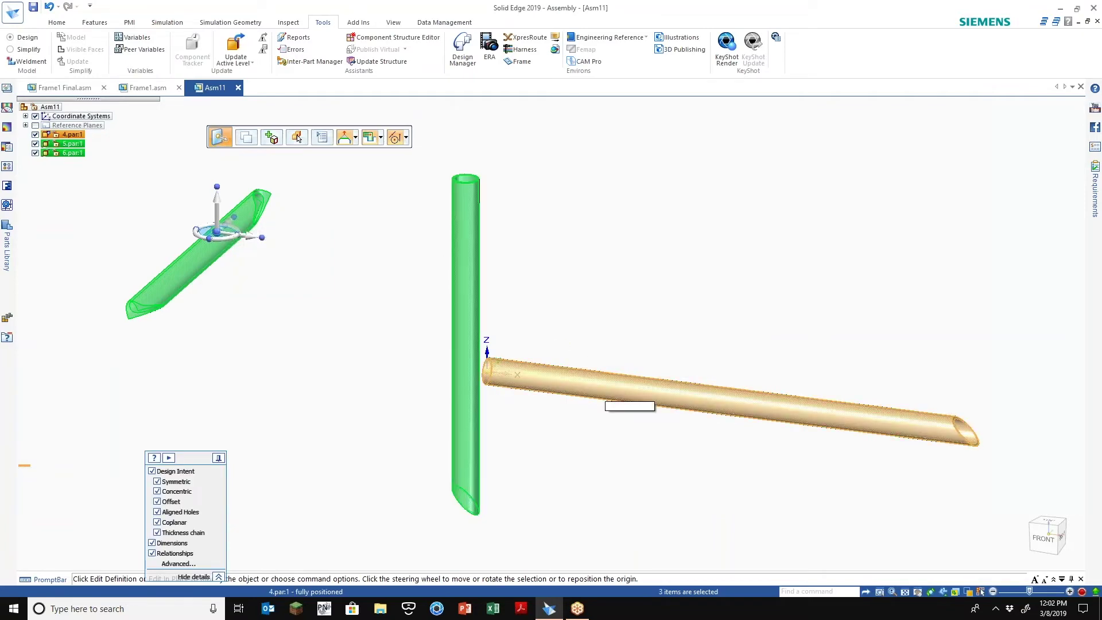
right_click(591, 391)
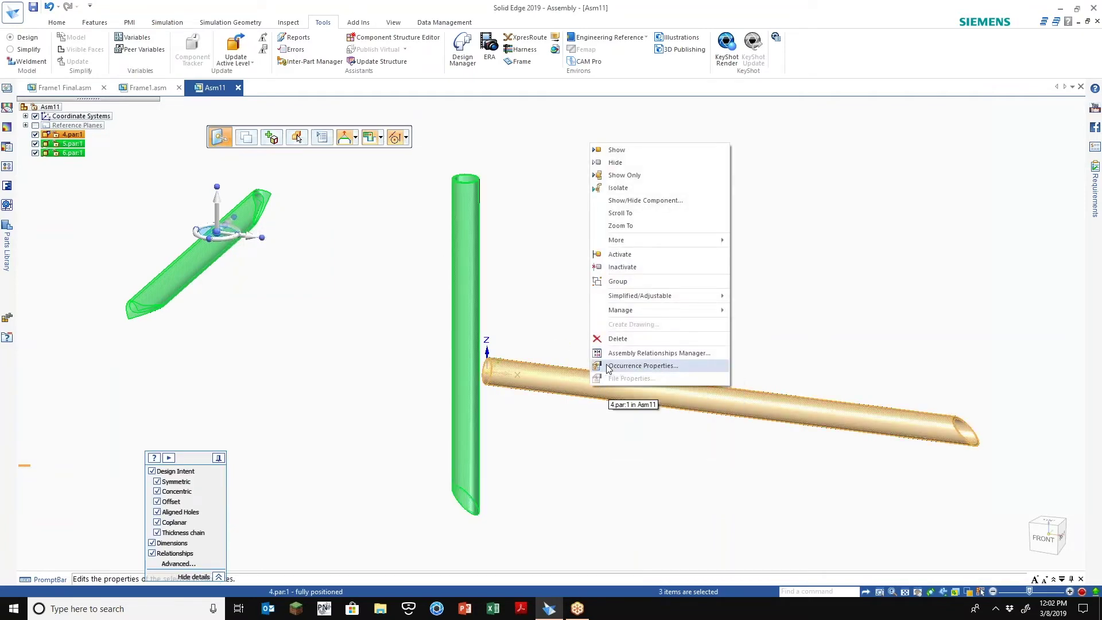
click(632, 366)
Set the X, Y and Z position of 6.par to 0 in.
click(297, 65)
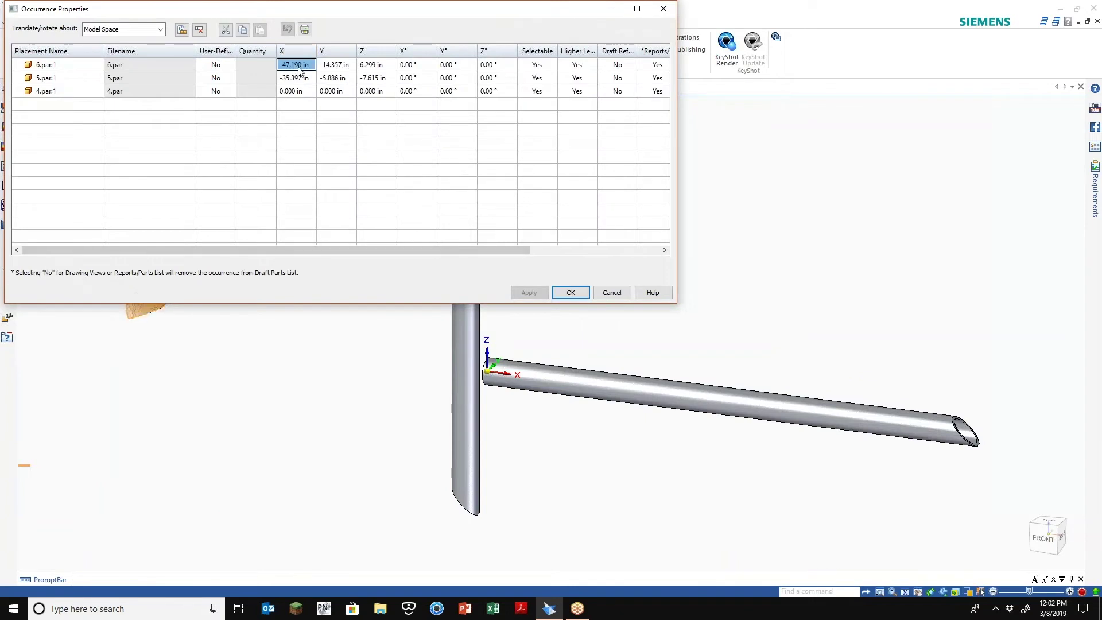
drag(303, 71, 395, 83)
text(0)
key(Return)
text(0)
key(Return)
text(0)
key(Return)
Set the X, Y and Z position of 5.par to 0 in, apply the placement and clear the selection.
text(0)
key(Return)
text(0)
key(Return)
text(0)
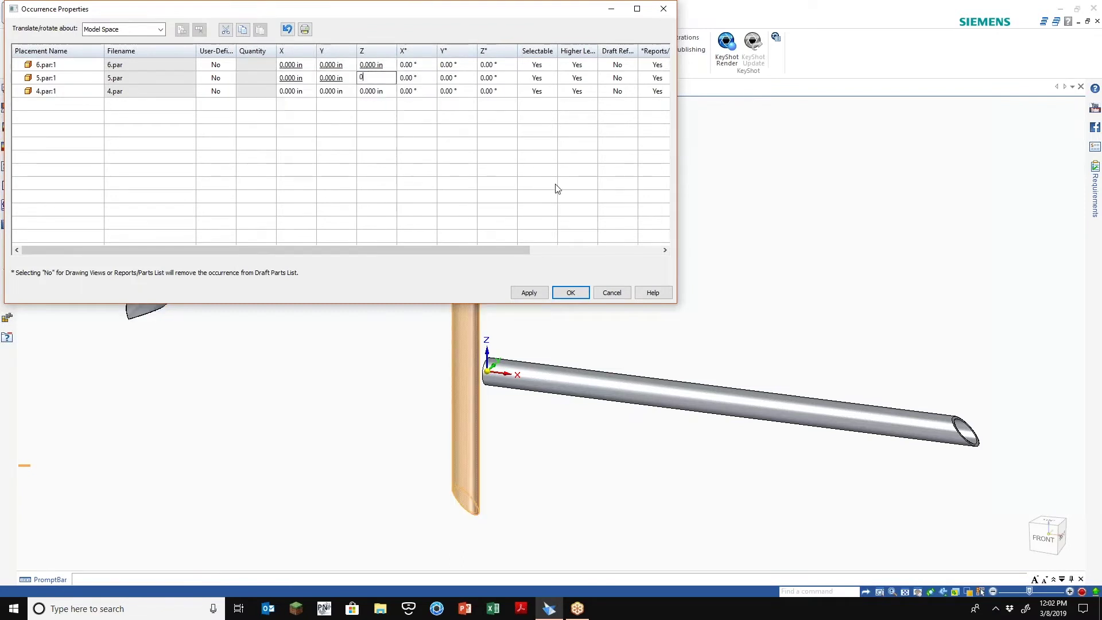
click(542, 295)
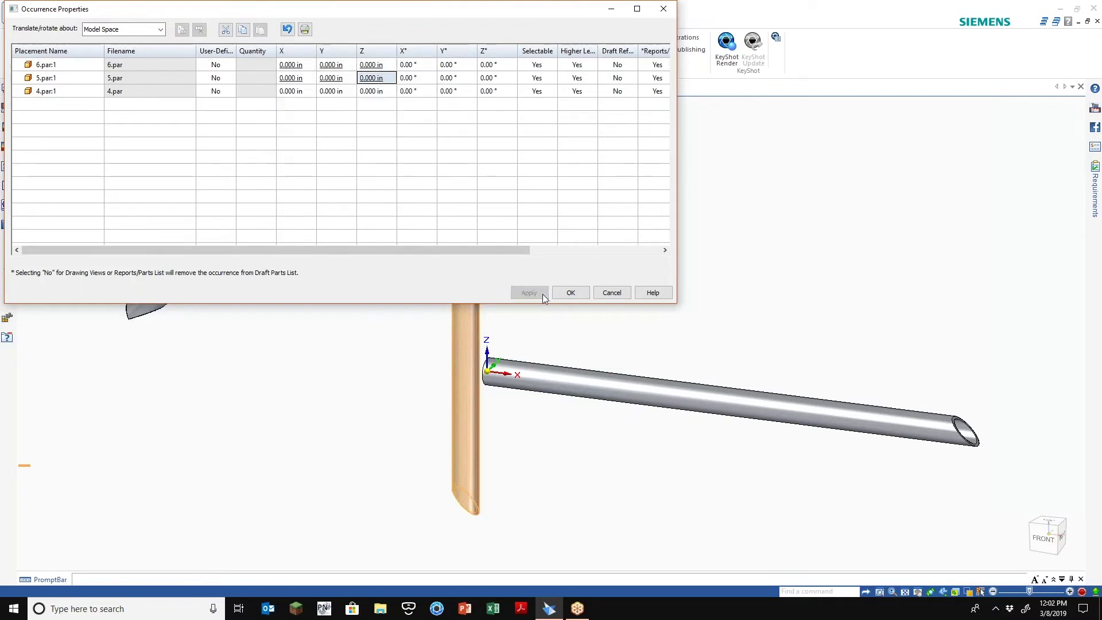
click(599, 293)
scroll(298, 284, down, 1)
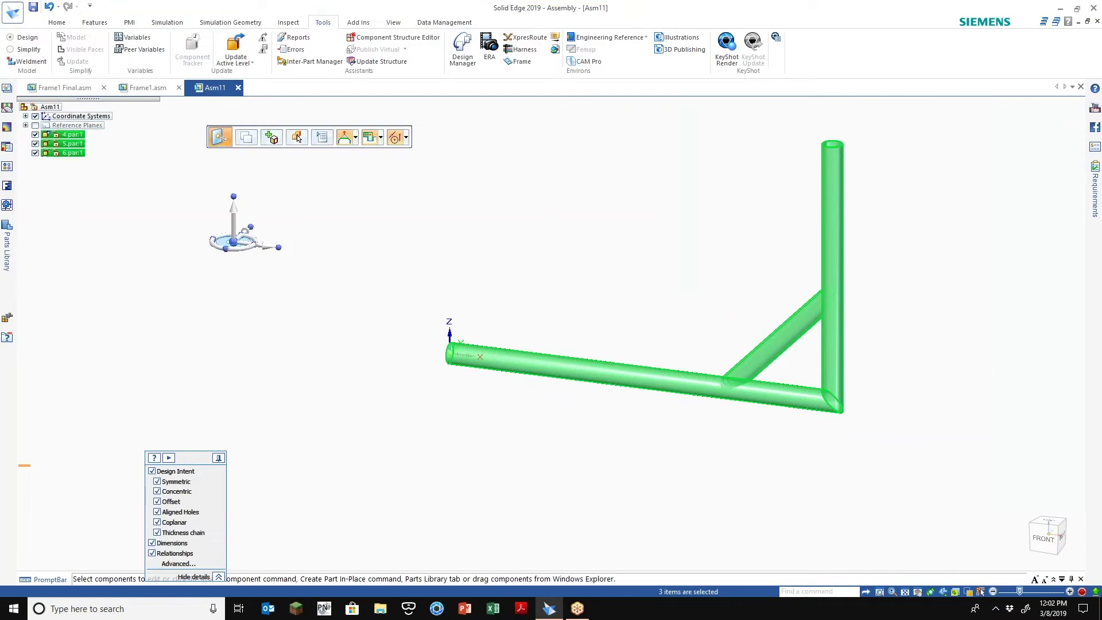
key(Escape)
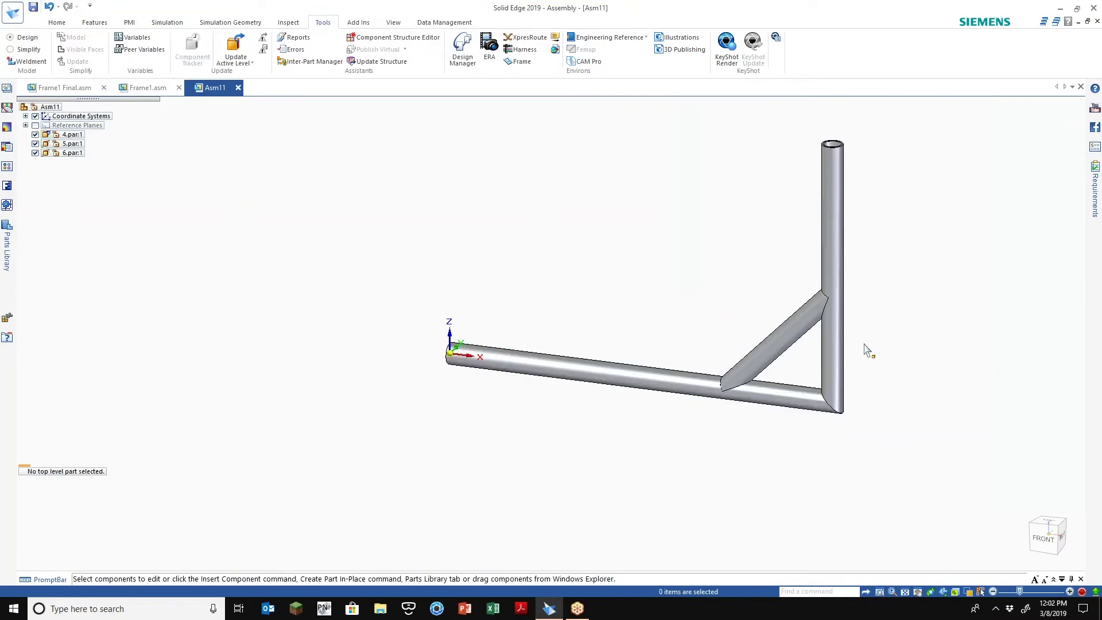
Save the assembly as Frame2 Final.asm in the Frame folder on drive E.
click(30, 12)
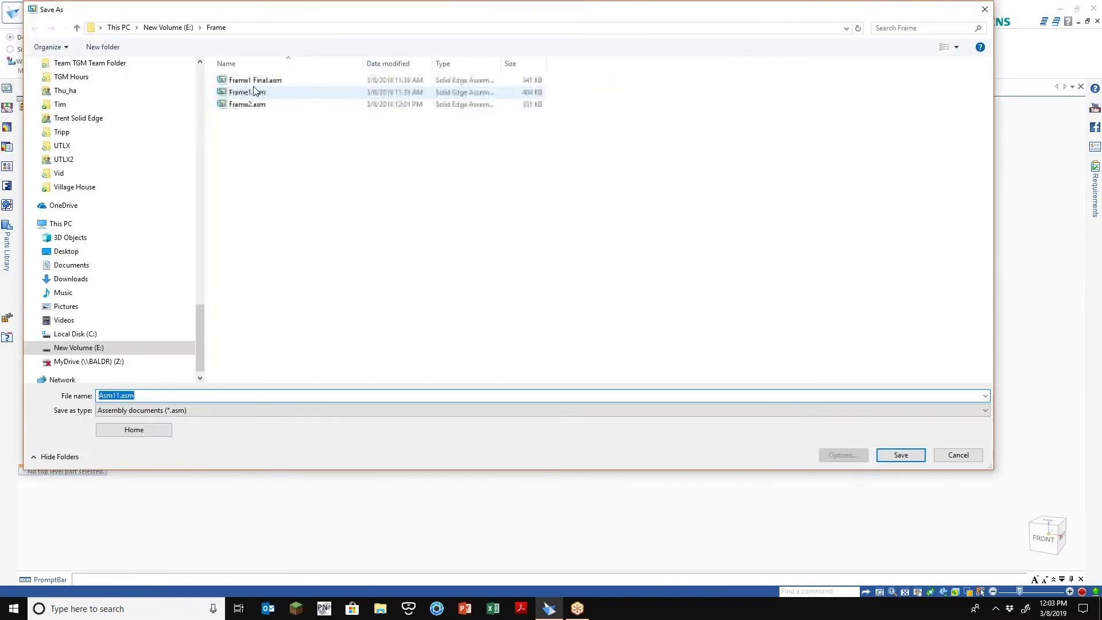
click(255, 81)
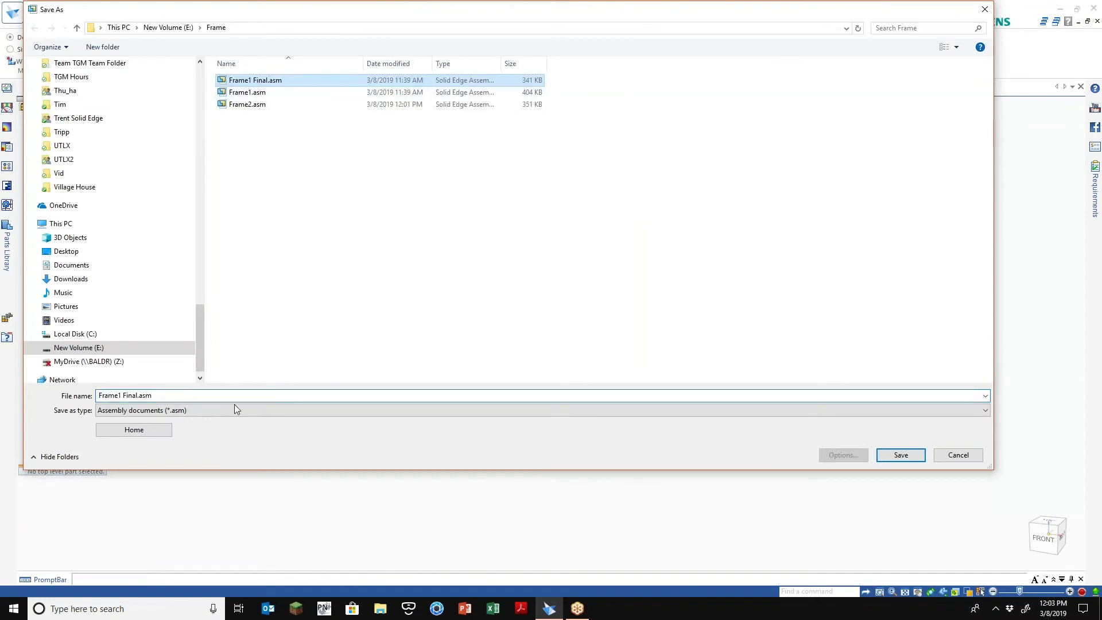
click(127, 397)
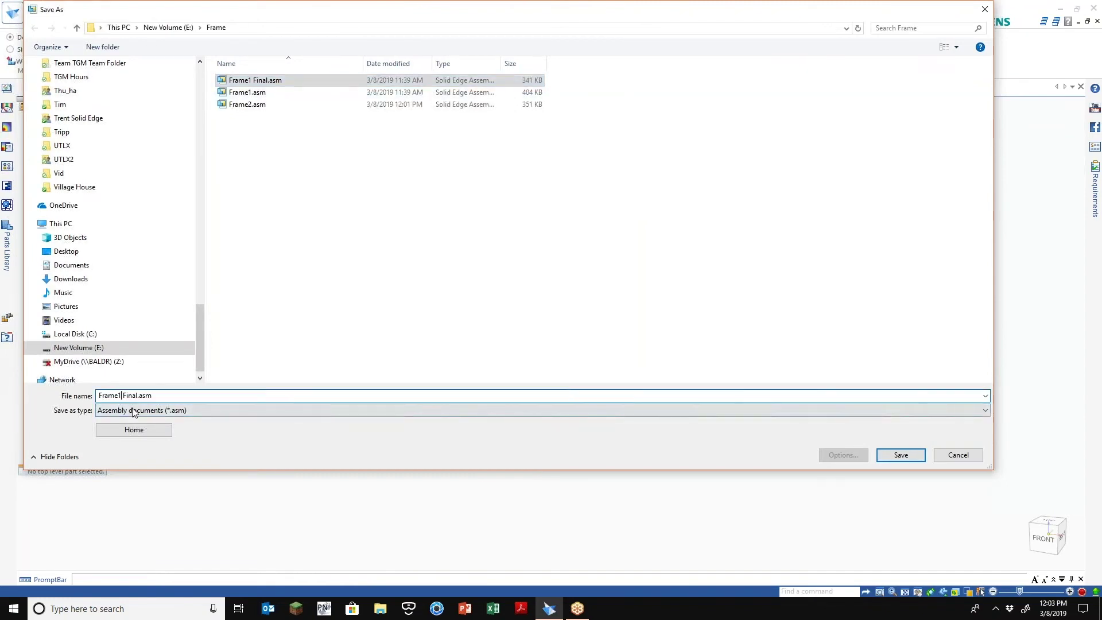
click(123, 396)
key(BackSpace)
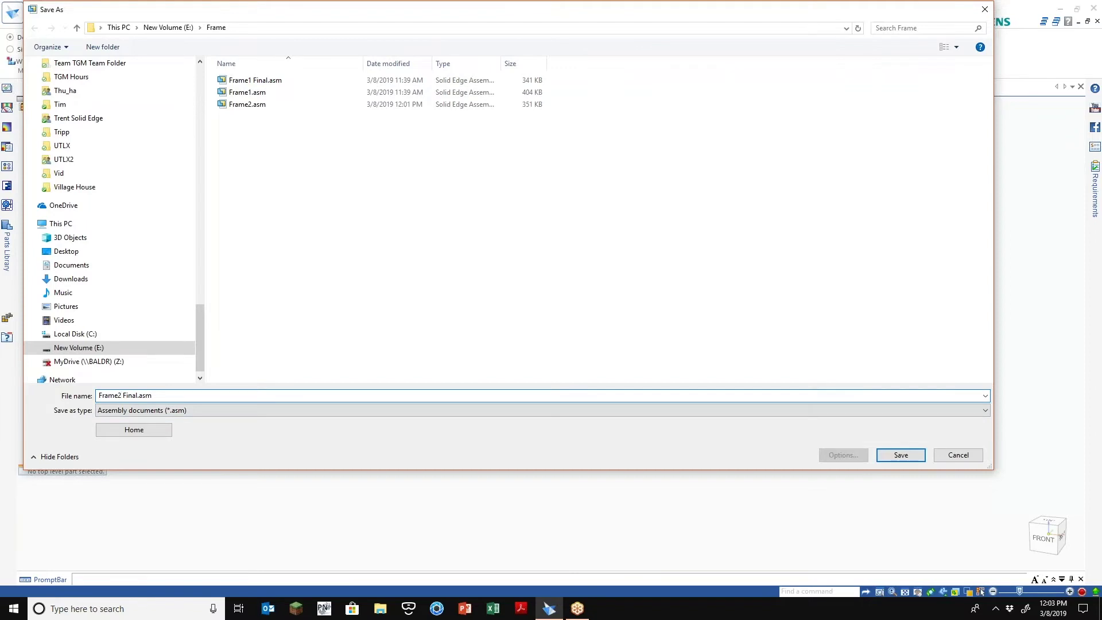
click(907, 461)
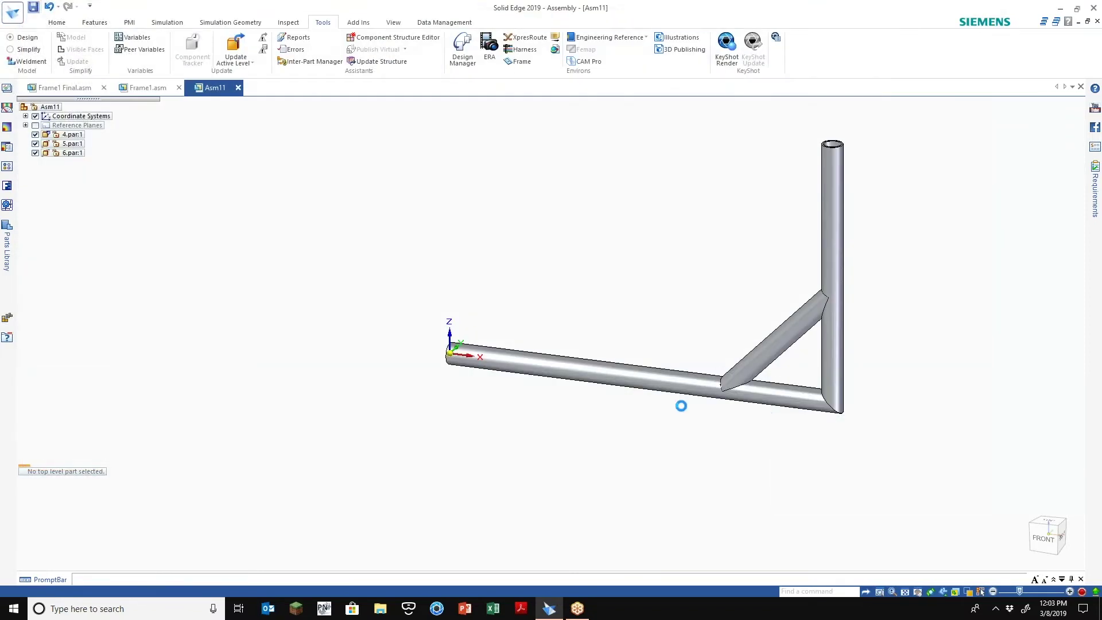
Examine up close how the diagonal brace meets the horizontal tube and how the corner joint is mitred.
scroll(584, 406, down, 1)
scroll(814, 380, up, 5)
scroll(551, 388, down, 4)
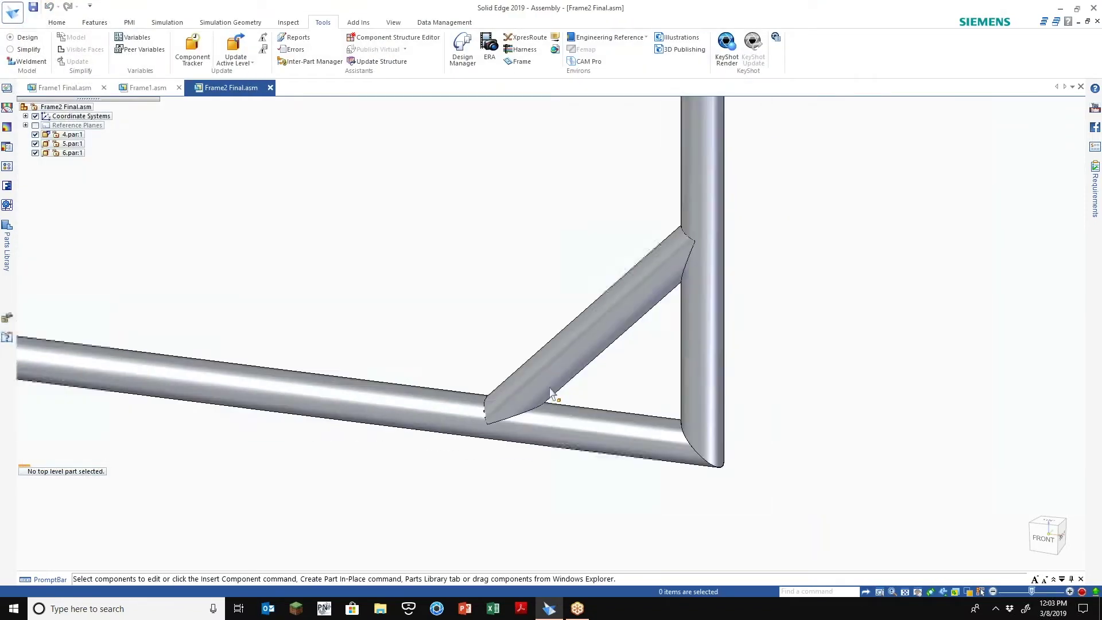
scroll(565, 370, down, 1)
scroll(571, 361, up, 2)
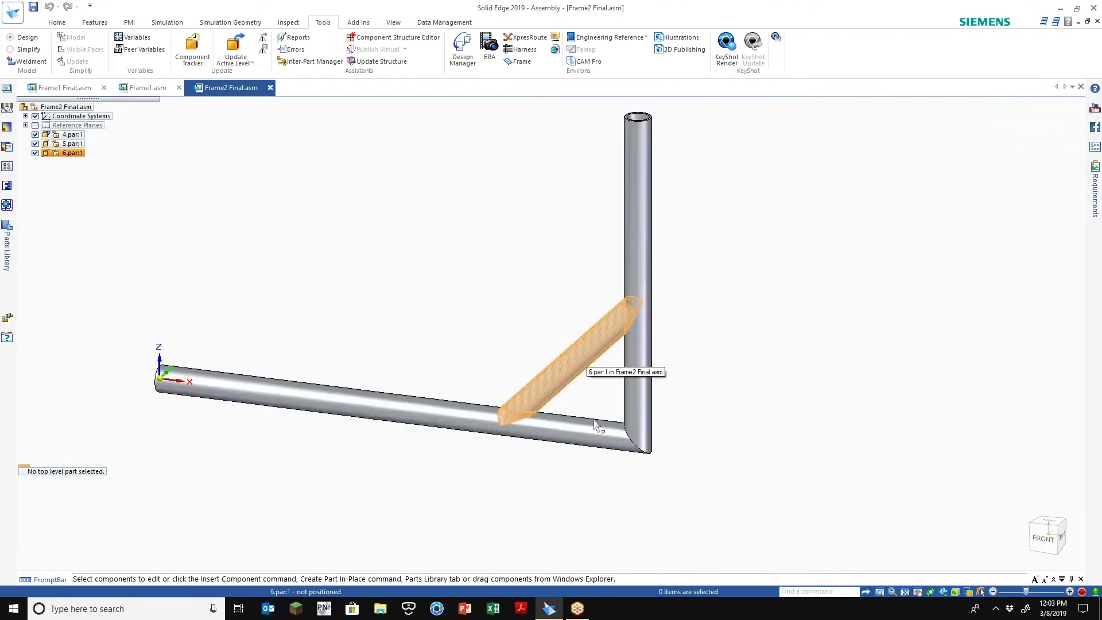
scroll(606, 448, up, 5)
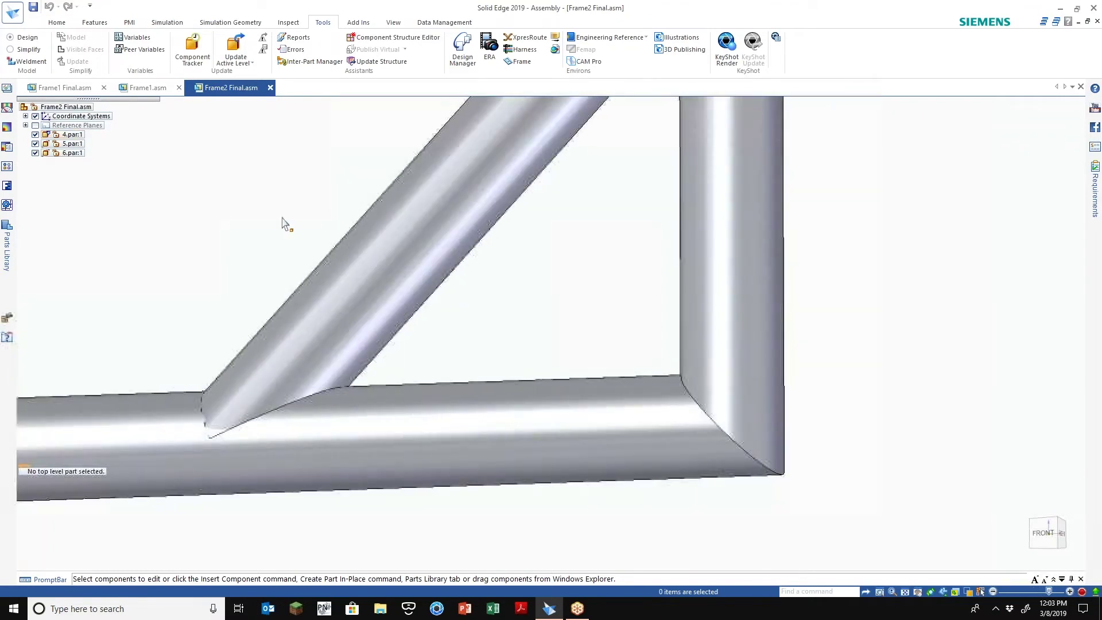
click(58, 24)
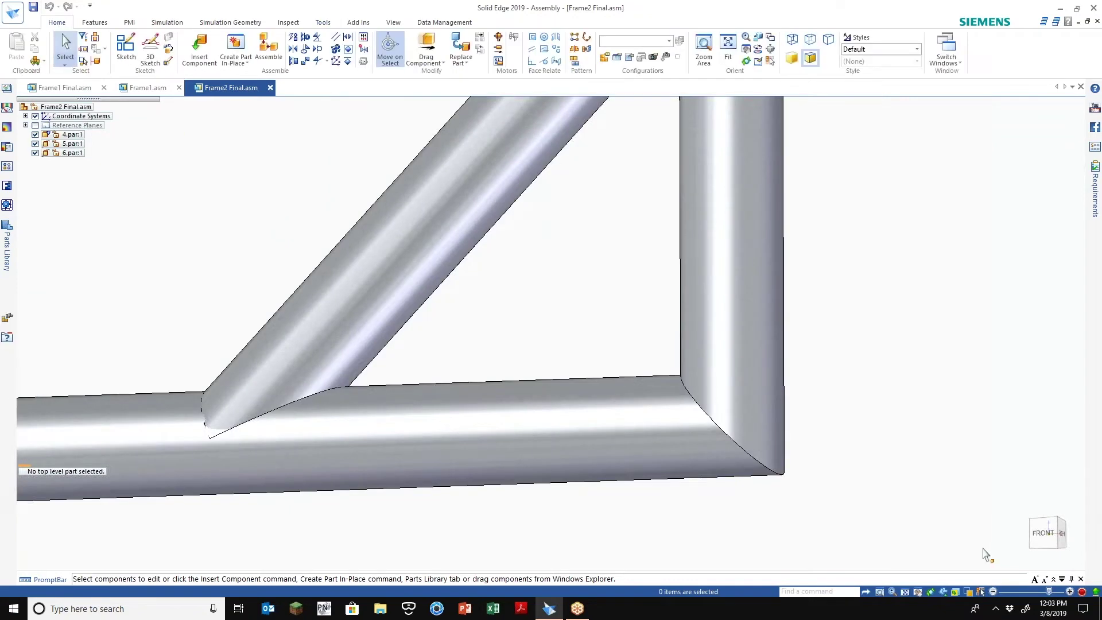
scroll(746, 459, up, 3)
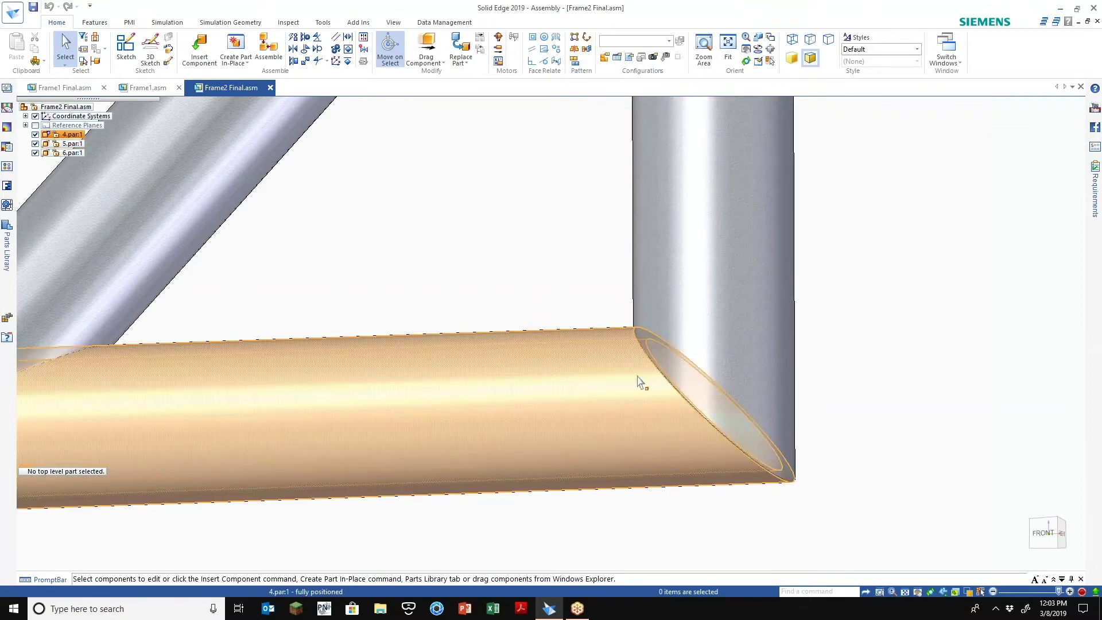
scroll(562, 349, down, 1)
scroll(563, 349, down, 1)
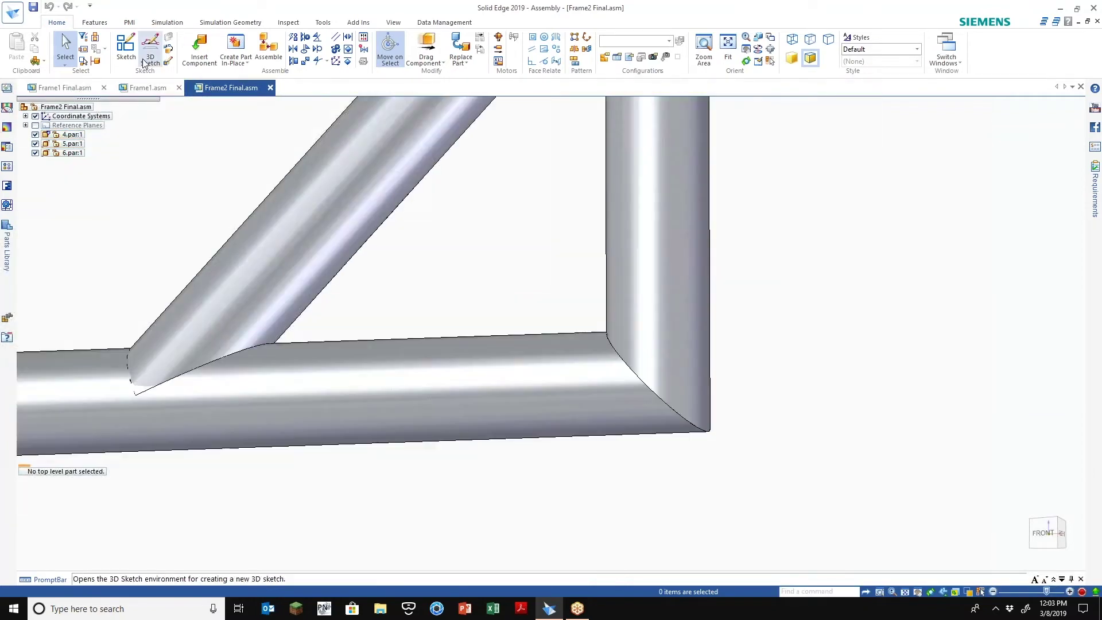
Try to chamfer the horizontal tube's mitred end edge at the corner joint with the assembly Chamfer feature.
click(81, 21)
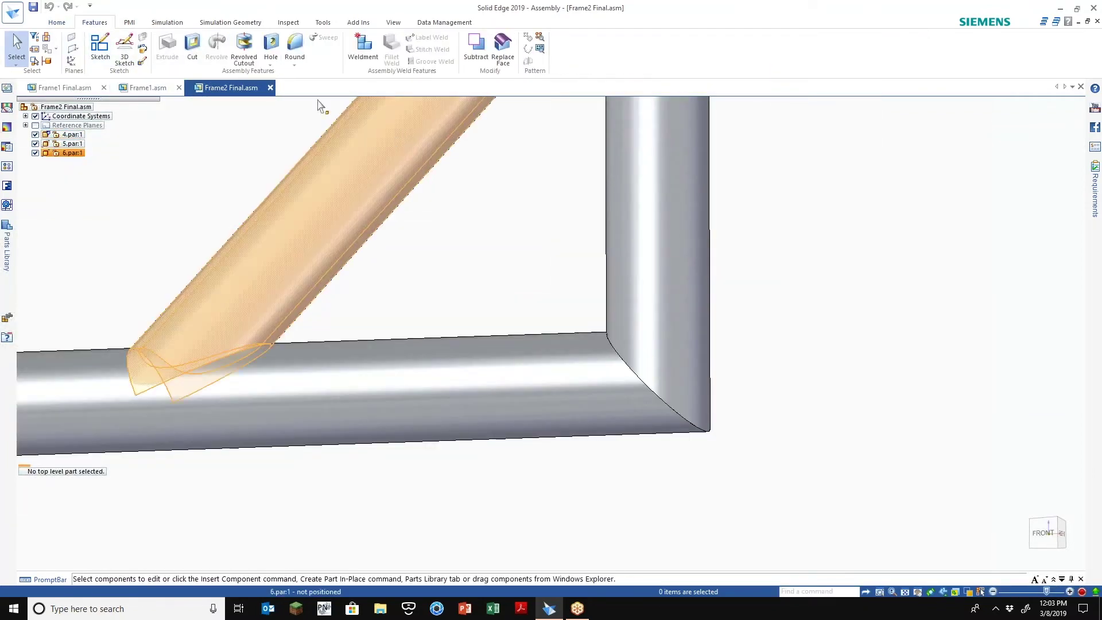
click(295, 64)
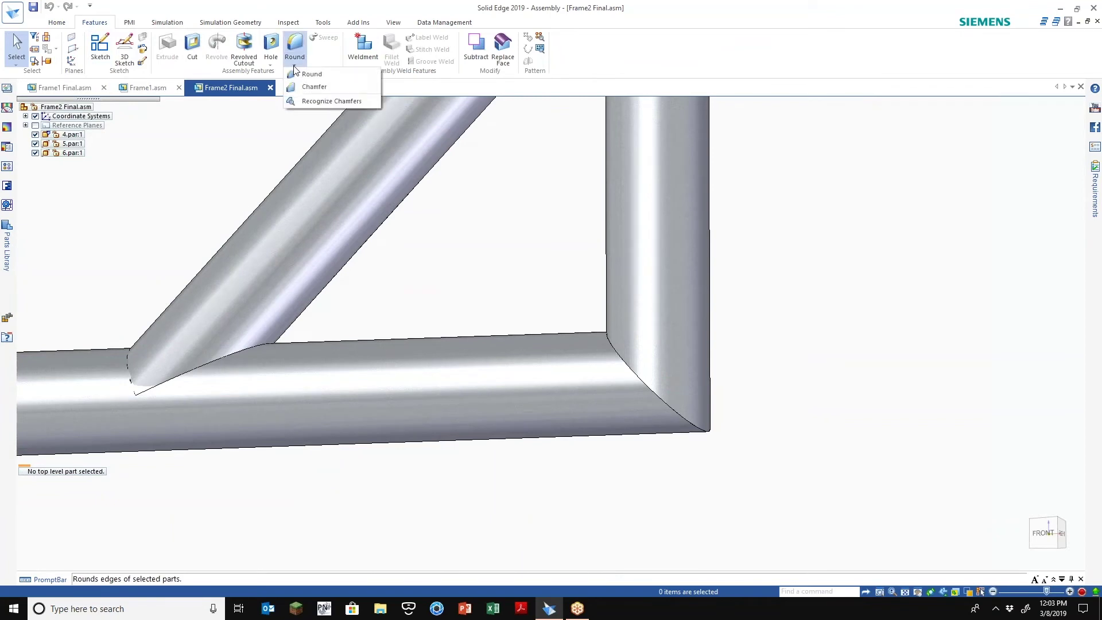
click(305, 87)
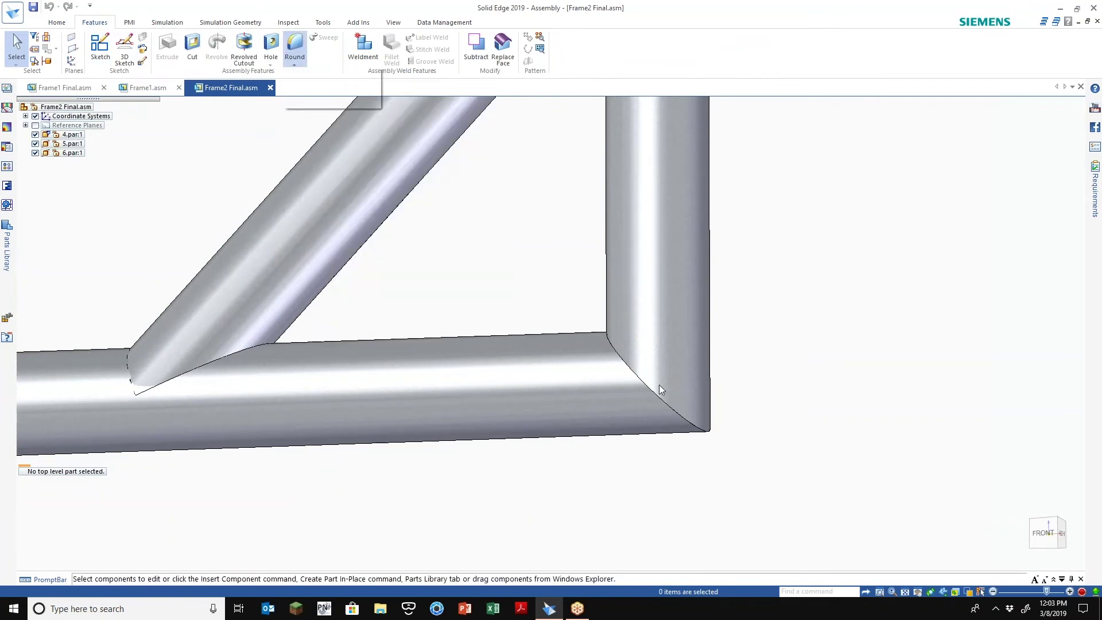
click(670, 408)
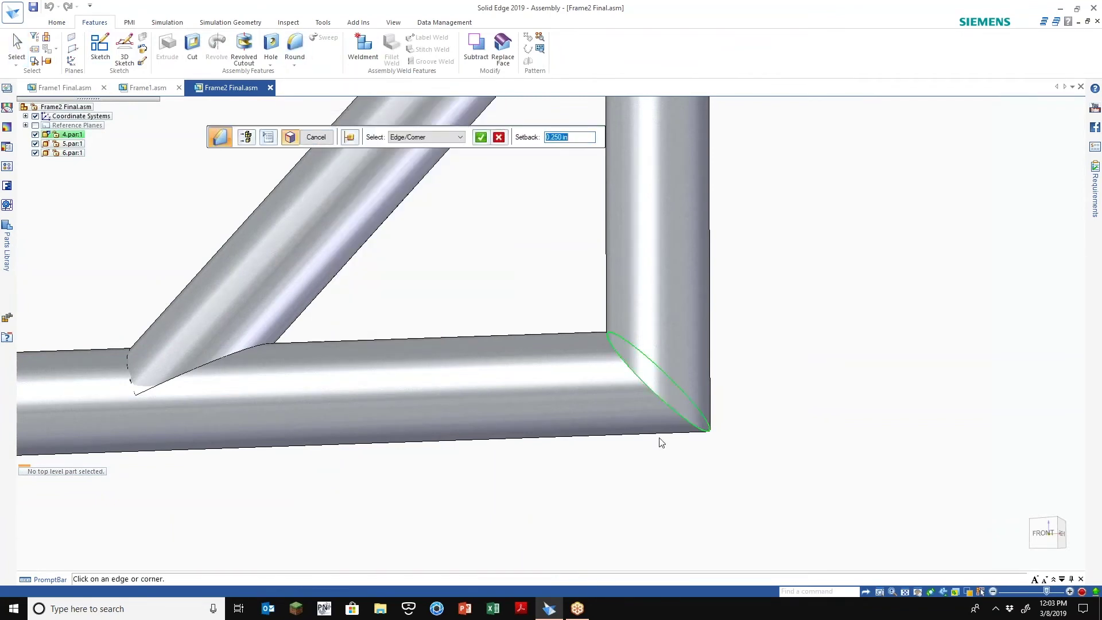
right_click(656, 443)
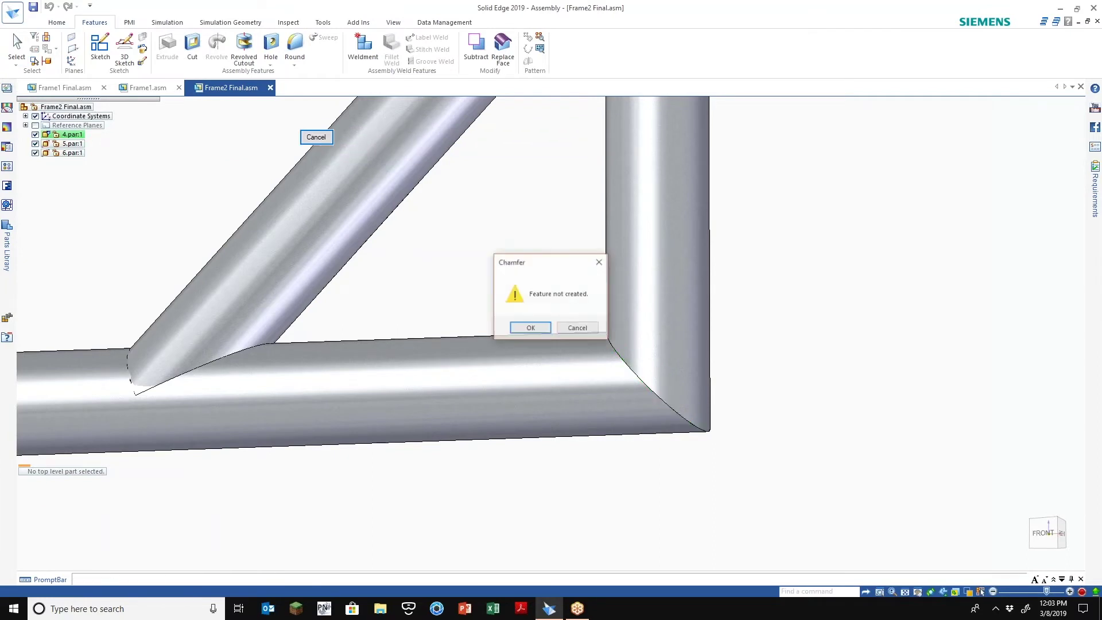
click(572, 333)
middle_drag(623, 274, 817, 250)
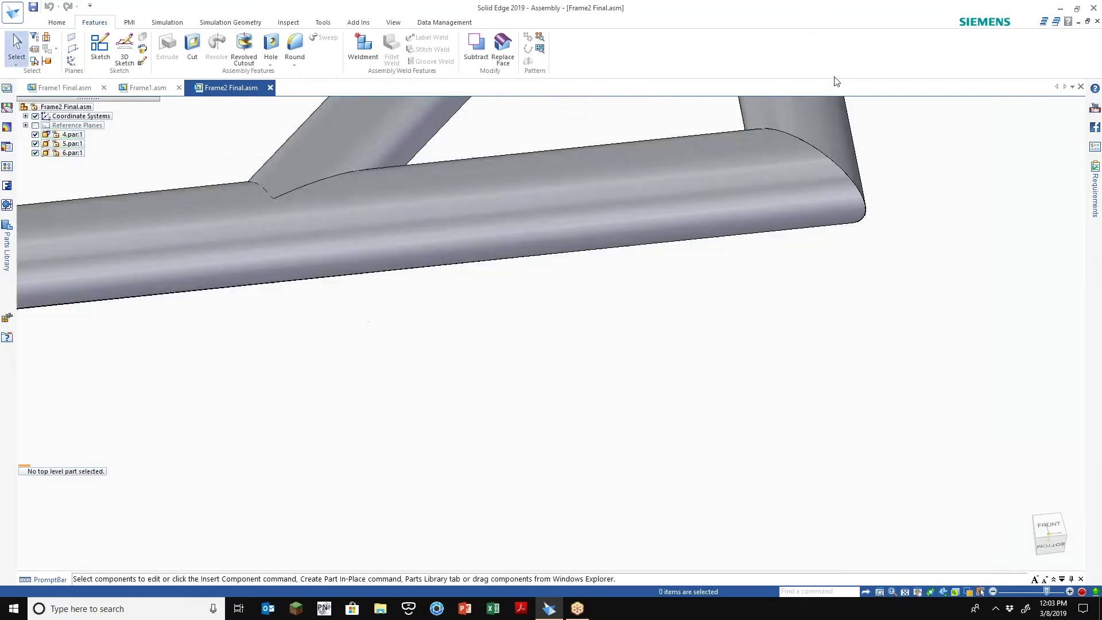
Chamfer the vertical tube's mitred end edge at the corner joint with a 0.2 in setback.
scroll(820, 129, down, 3)
scroll(814, 142, up, 6)
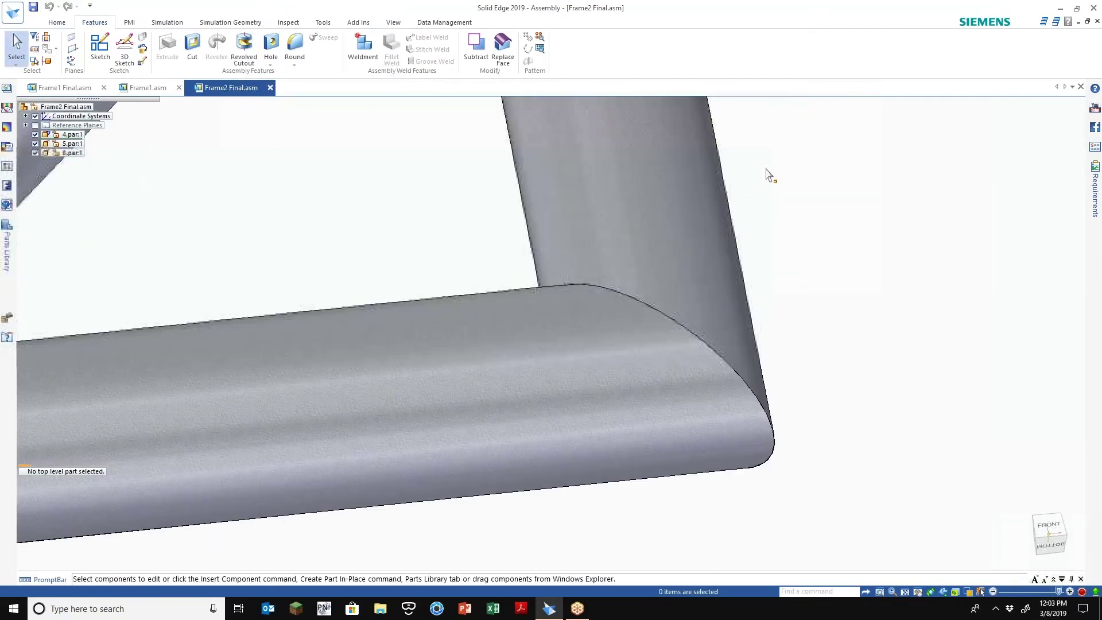
click(293, 63)
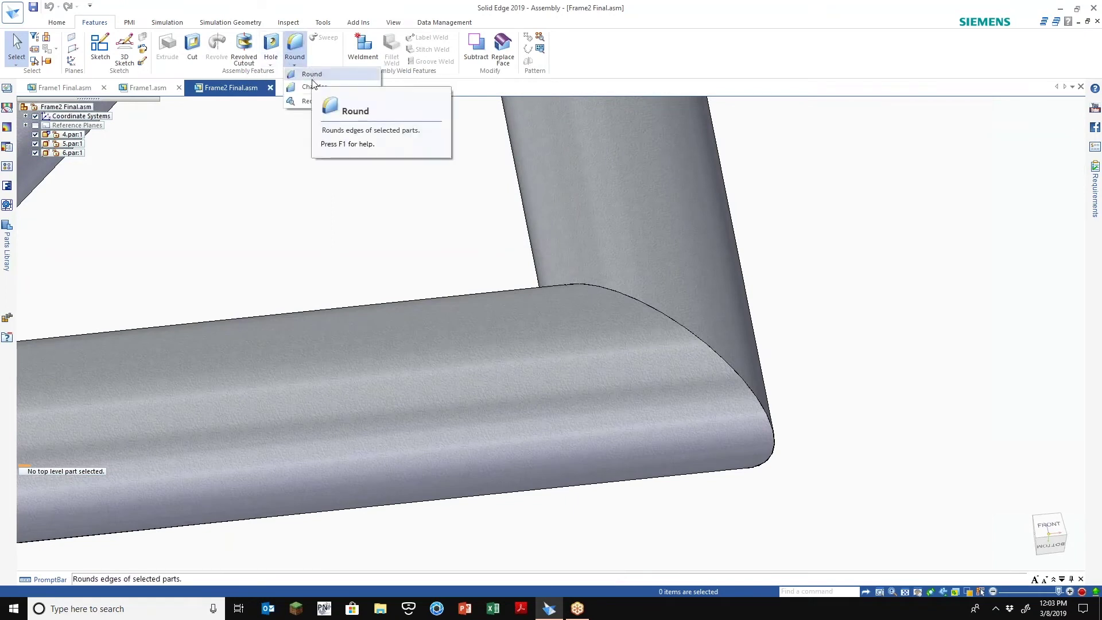
click(312, 79)
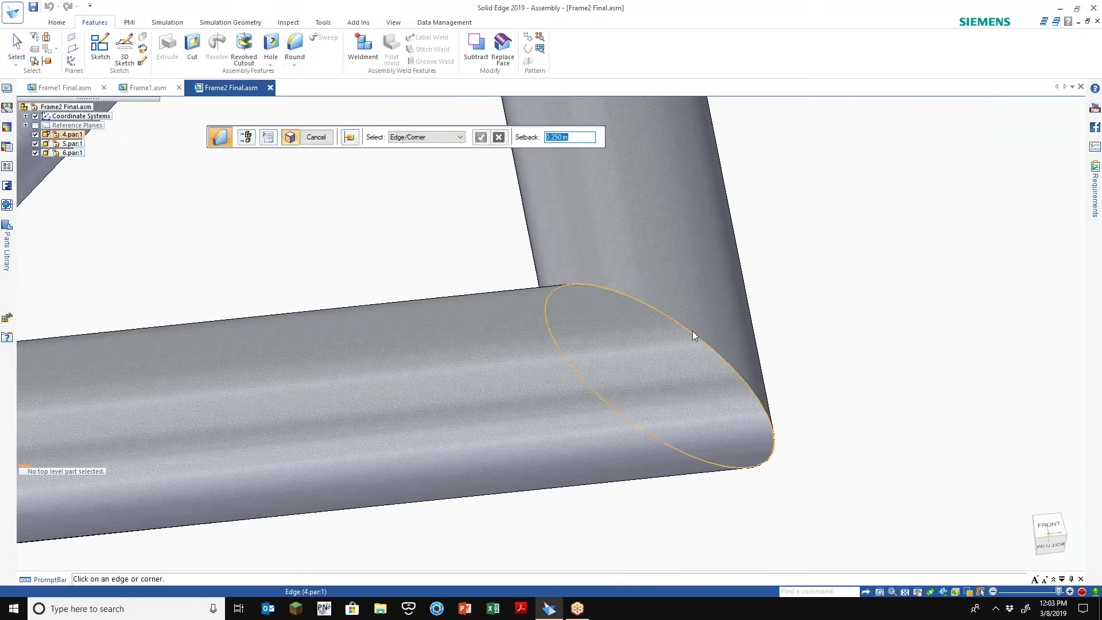
right_click(725, 339)
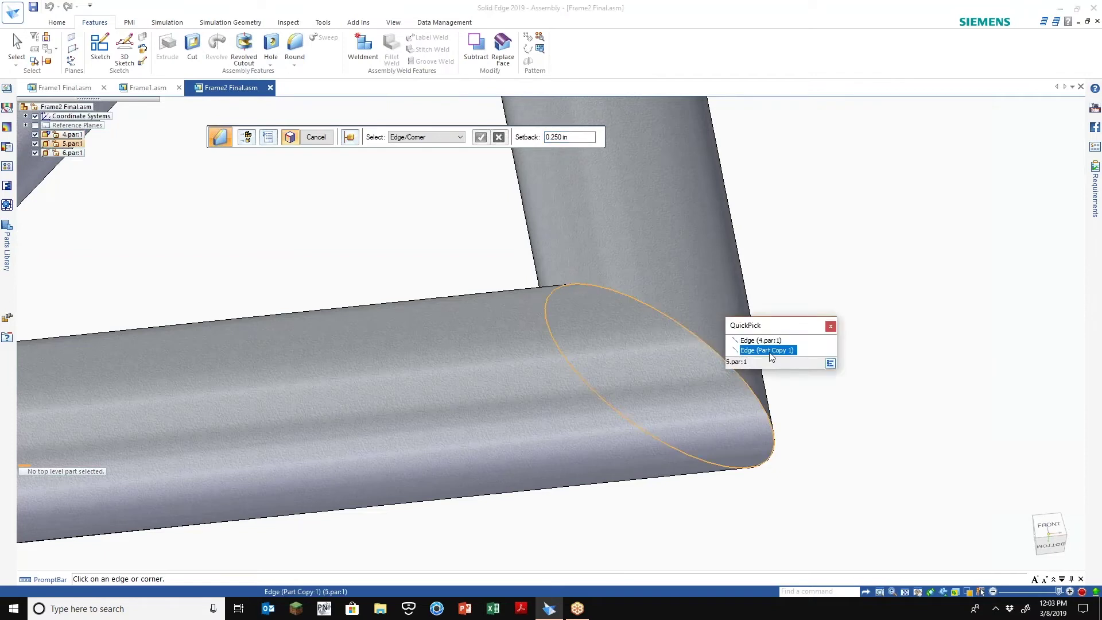
click(769, 351)
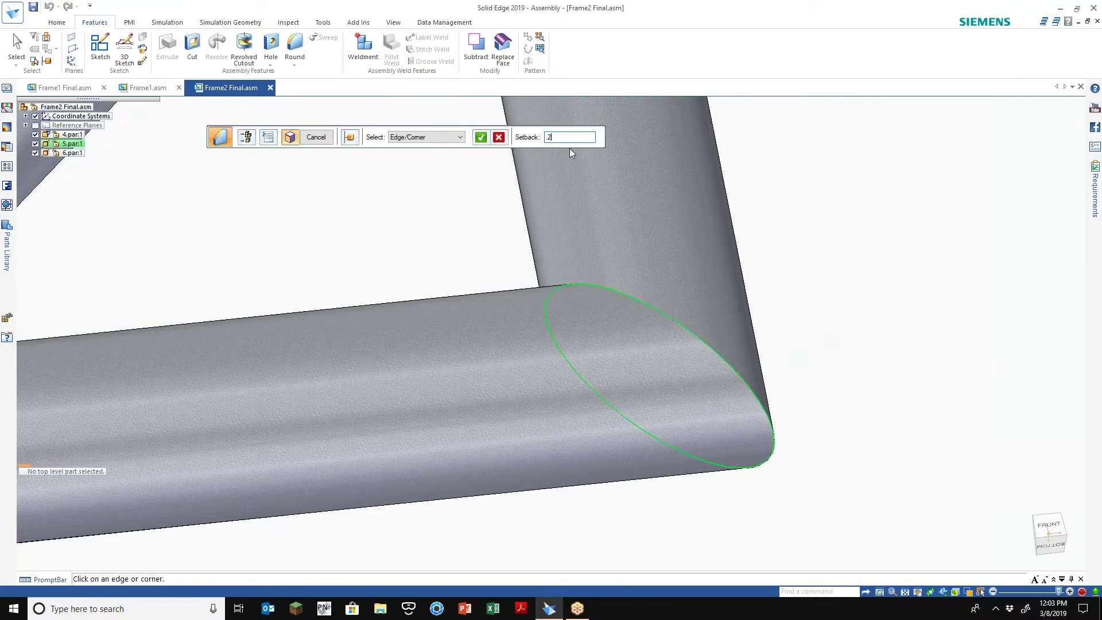
key(Return)
key(Return)
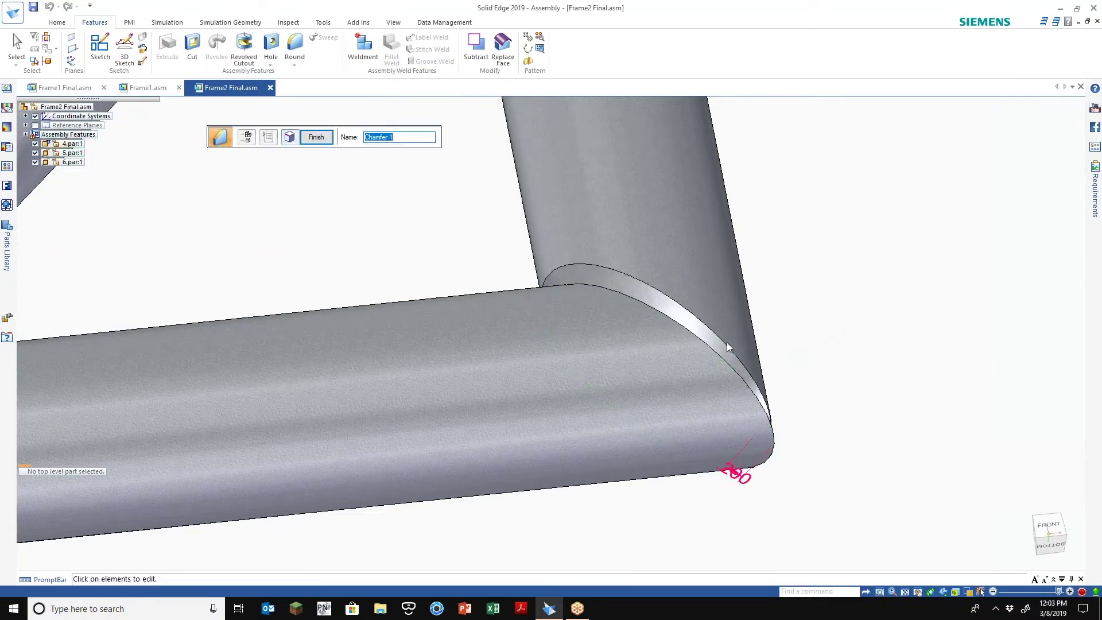
middle_drag(757, 374, 720, 418)
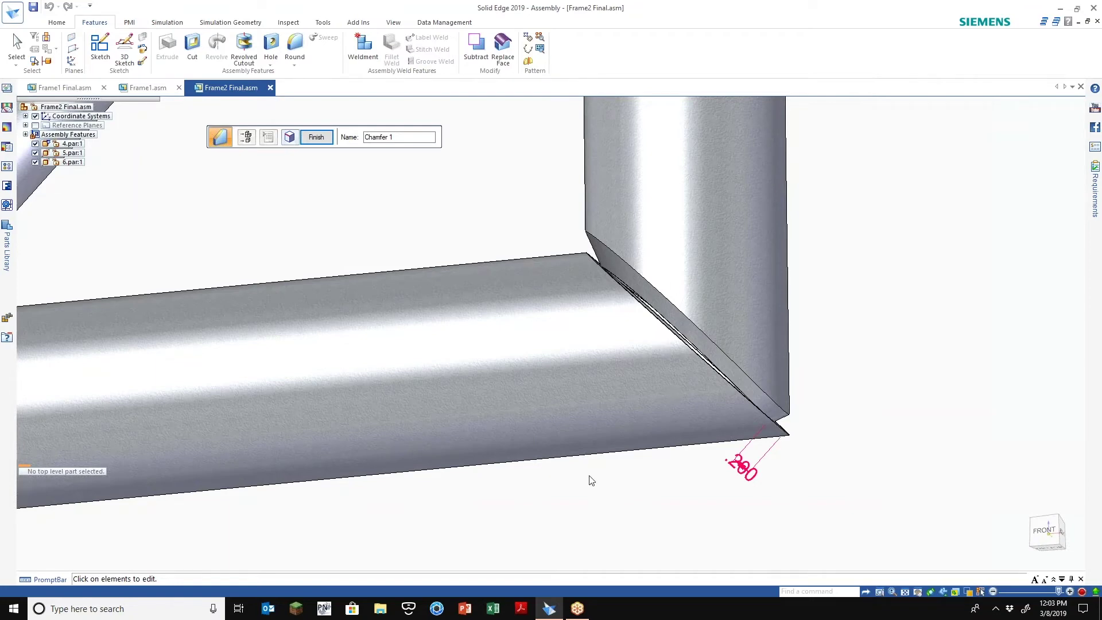
scroll(597, 490, down, 5)
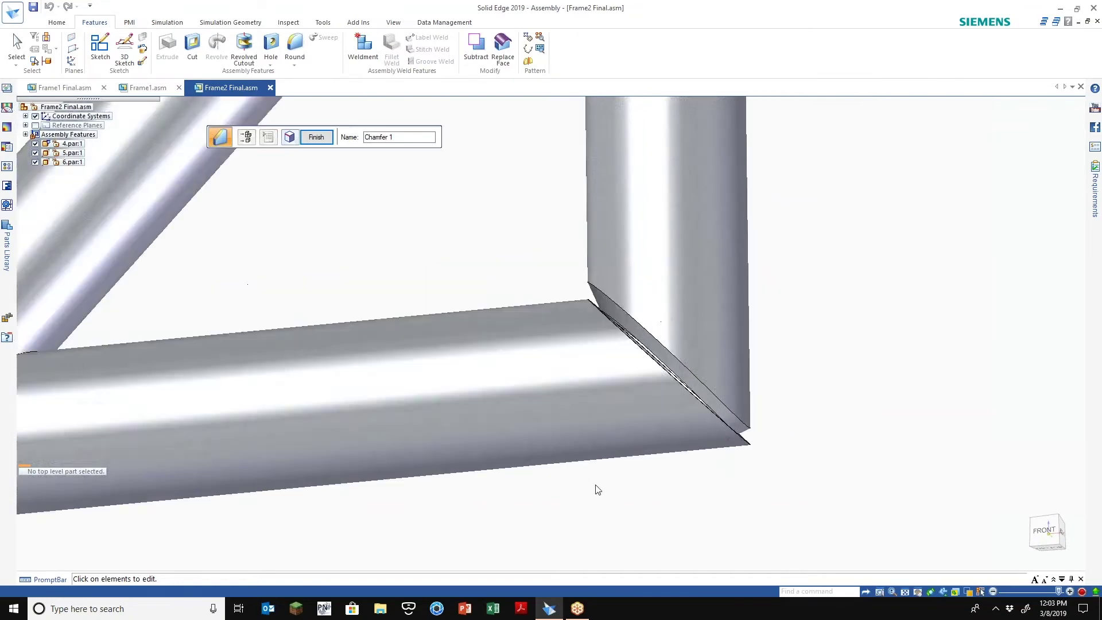
click(316, 137)
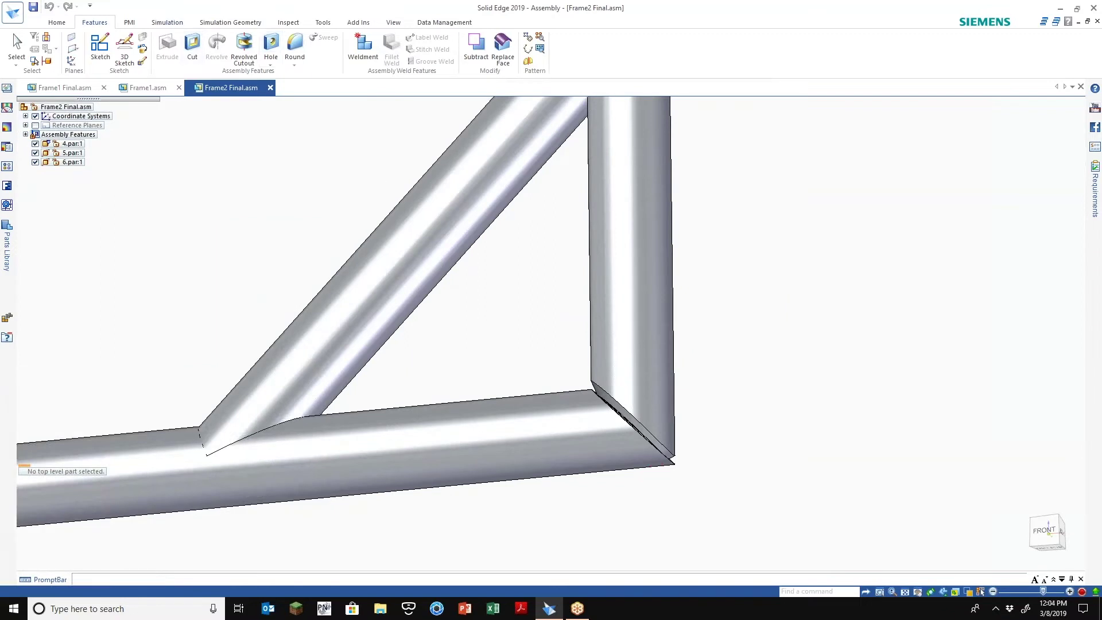
Examine the diagonal brace's joint with the vertical tube from the front in wireframe display, and return to shaded display.
scroll(479, 398, down, 4)
scroll(490, 327, up, 1)
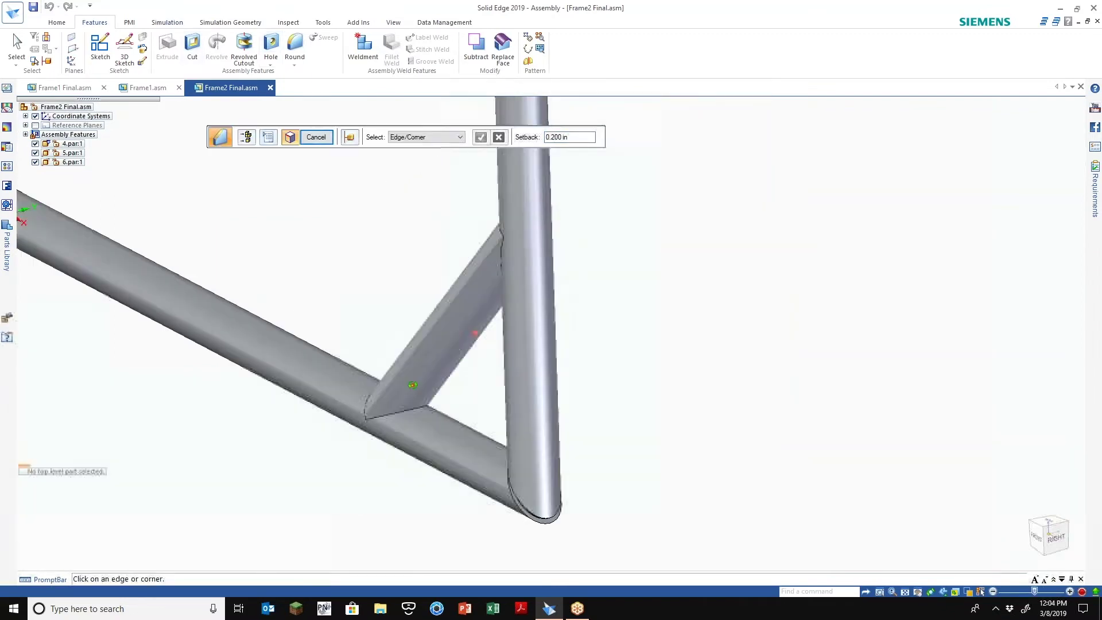
scroll(541, 206, up, 5)
middle_drag(524, 210, 568, 194)
click(1039, 532)
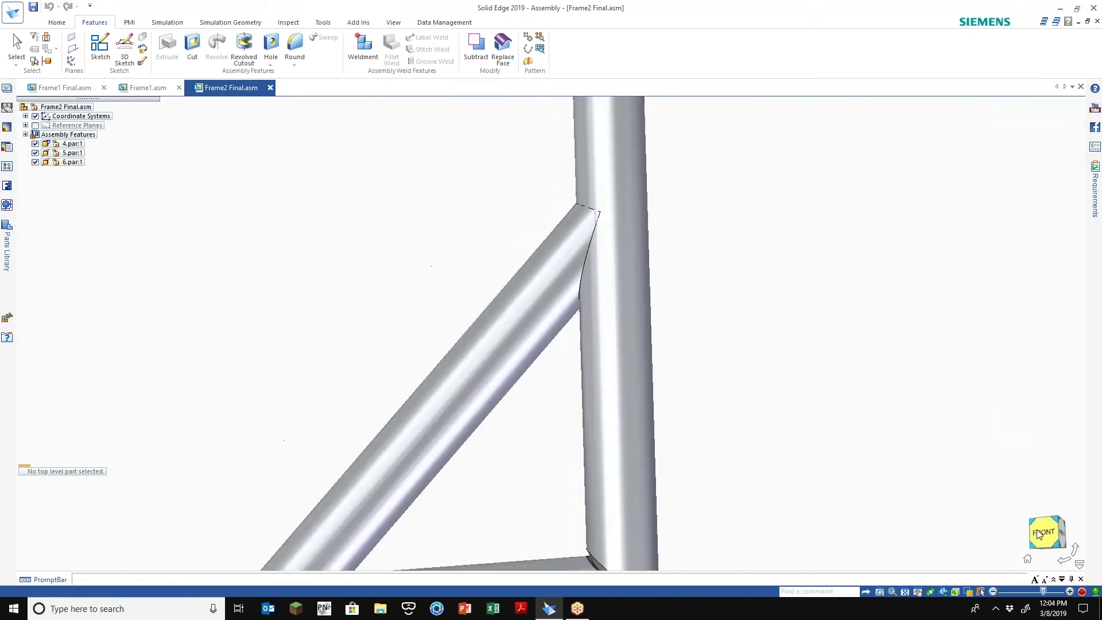
click(979, 591)
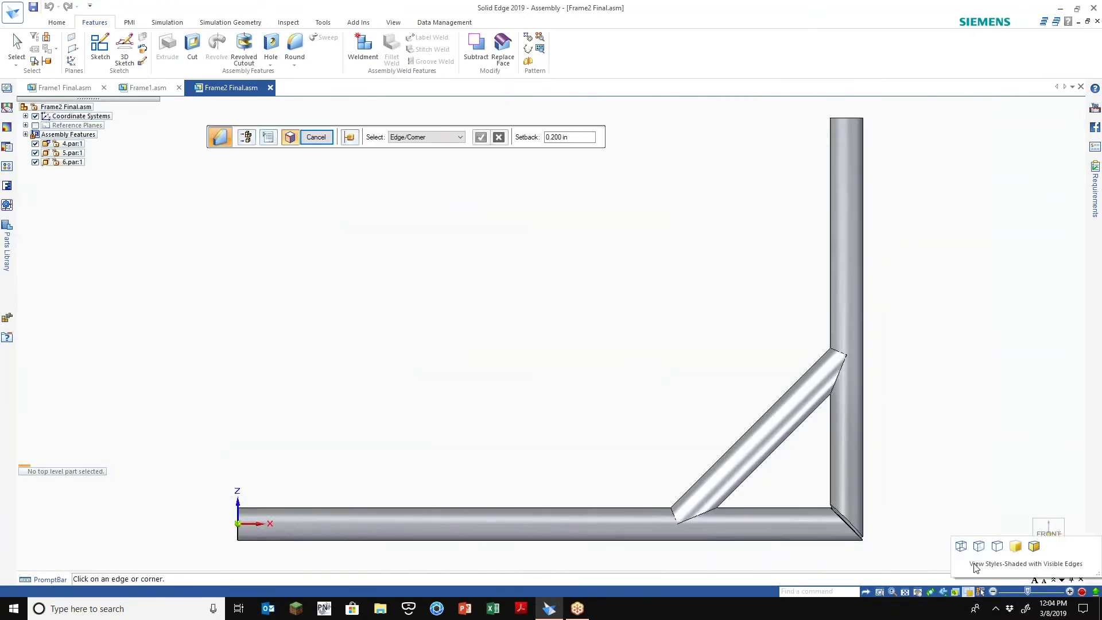
click(965, 542)
scroll(849, 401, up, 5)
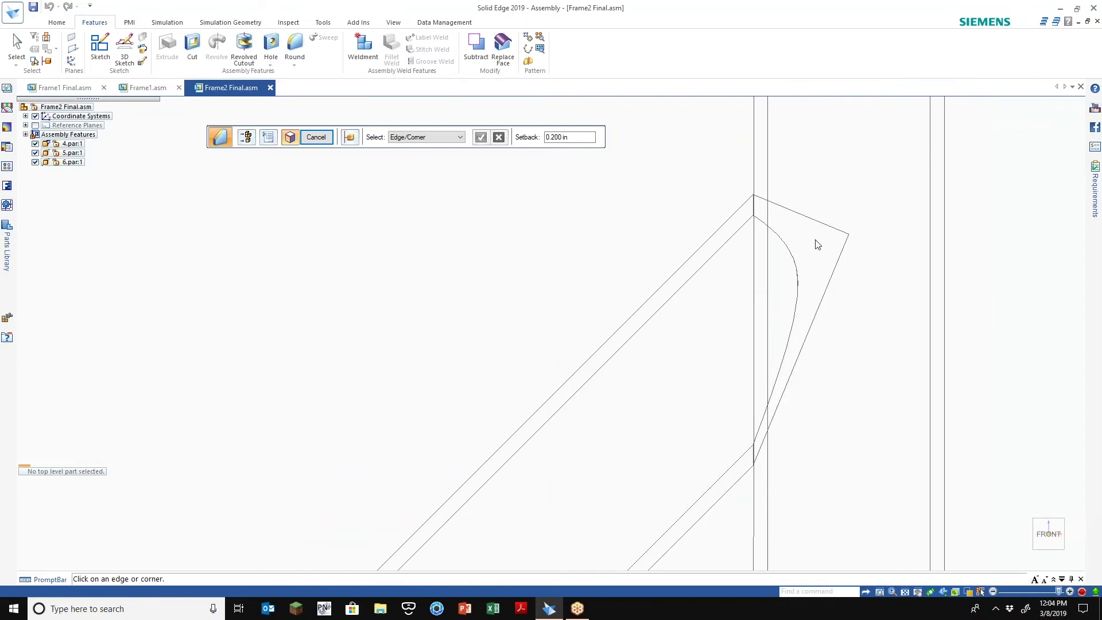
click(980, 593)
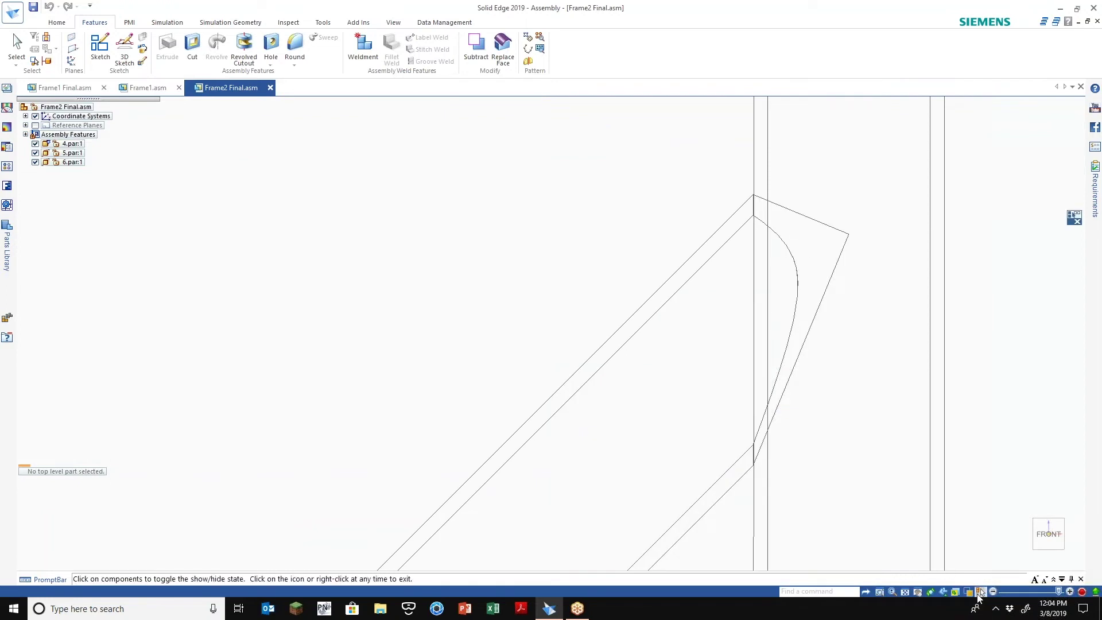
click(1017, 552)
scroll(622, 465, down, 5)
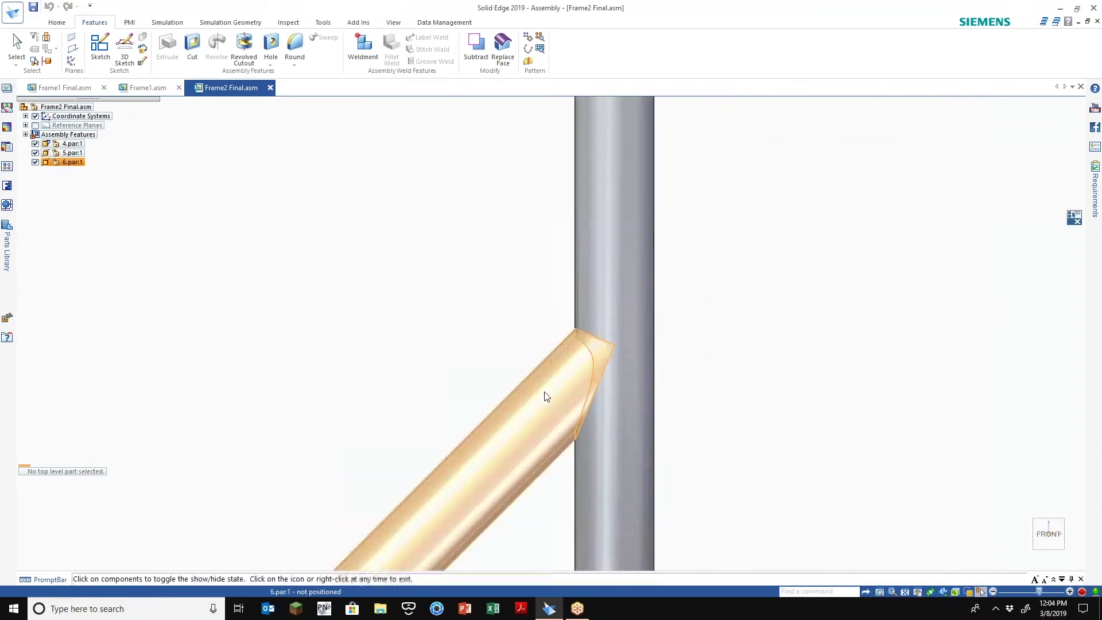
click(544, 398)
scroll(542, 393, down, 3)
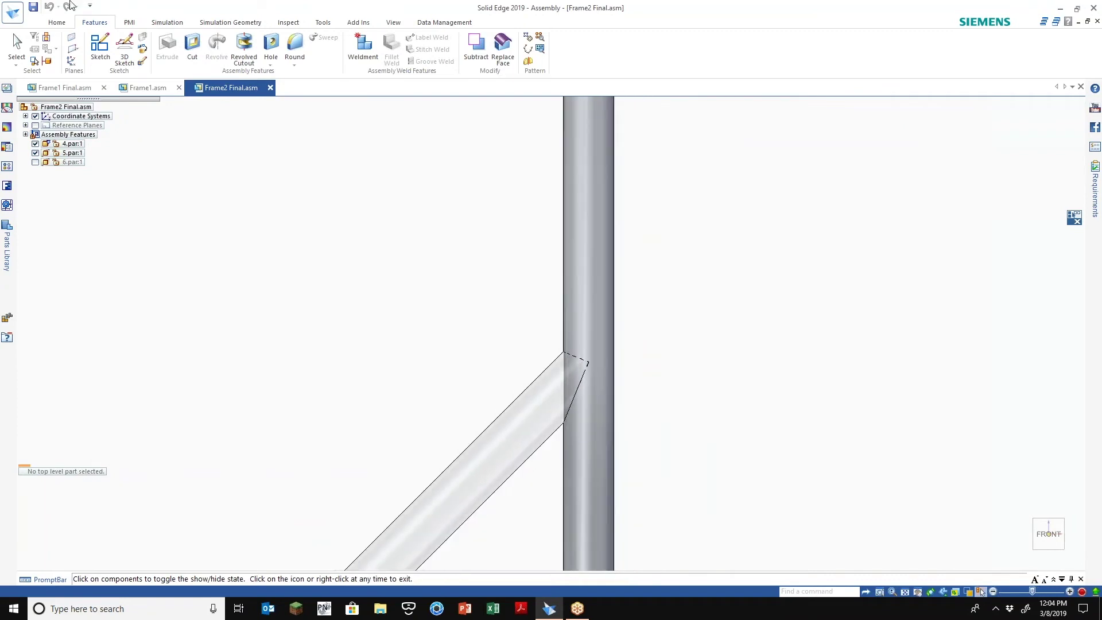
click(16, 44)
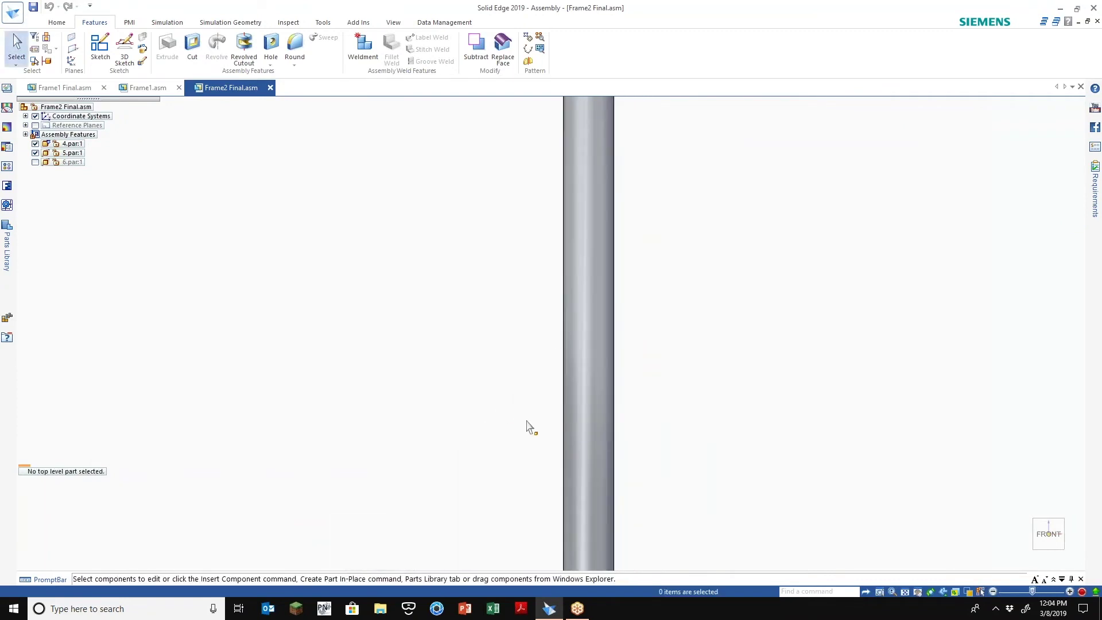
click(35, 162)
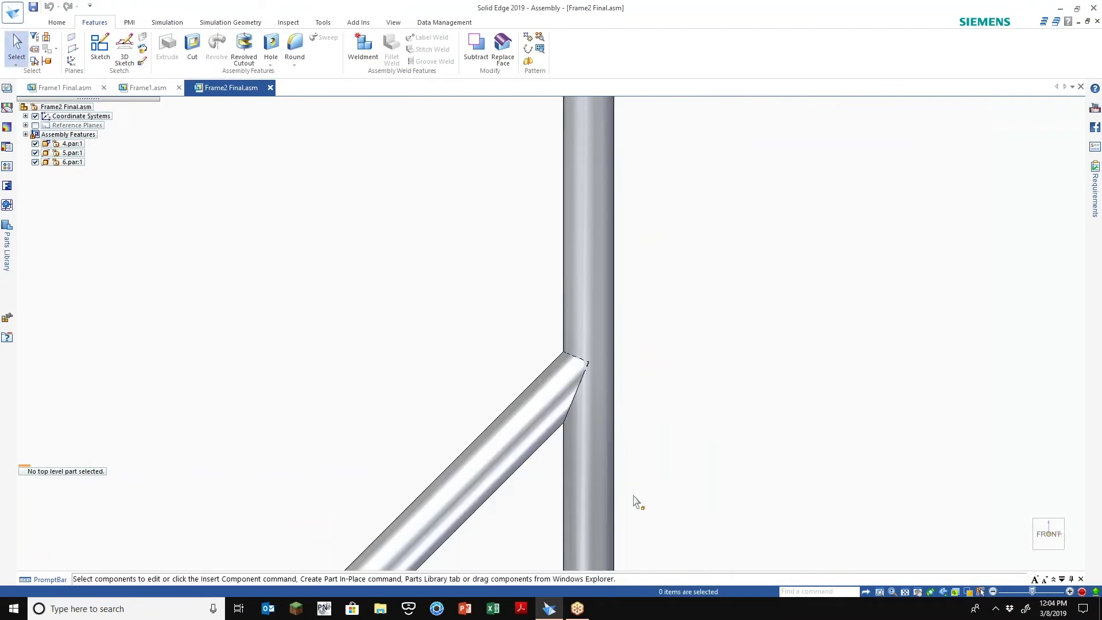
Open the diagonal brace 6.par for in-place editing and hide the other tubes to expose its upper coped end.
click(562, 494)
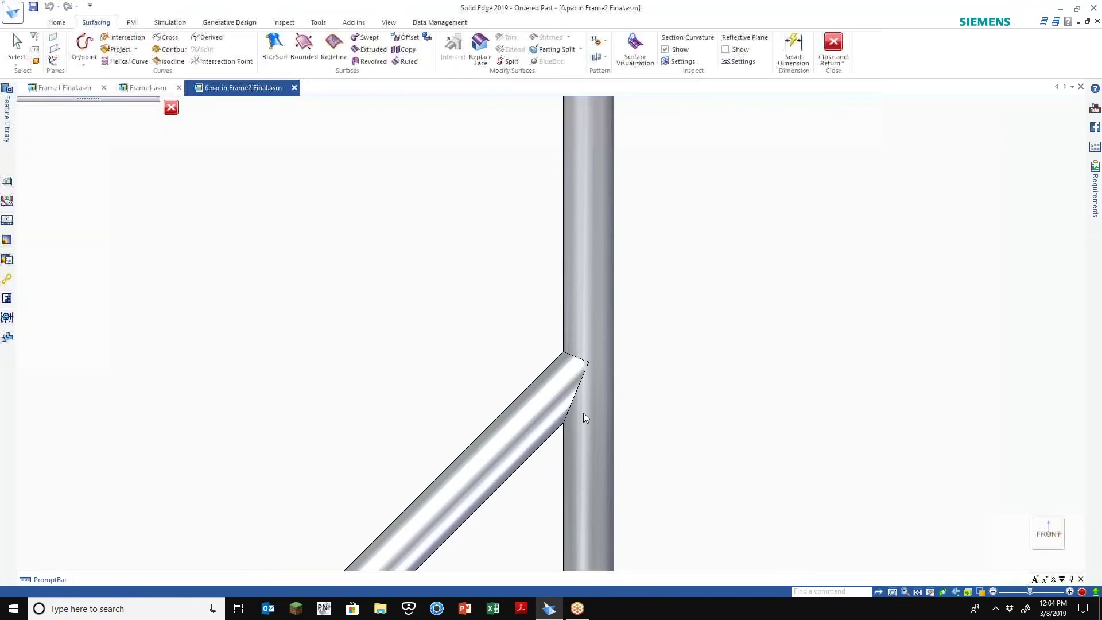
mouse_move(583, 412)
shift+middle_down()
mouse_move(628, 357)
mouse_move(592, 396)
mouse_move(575, 394)
shift+middle_up()
scroll(618, 277, up, 4)
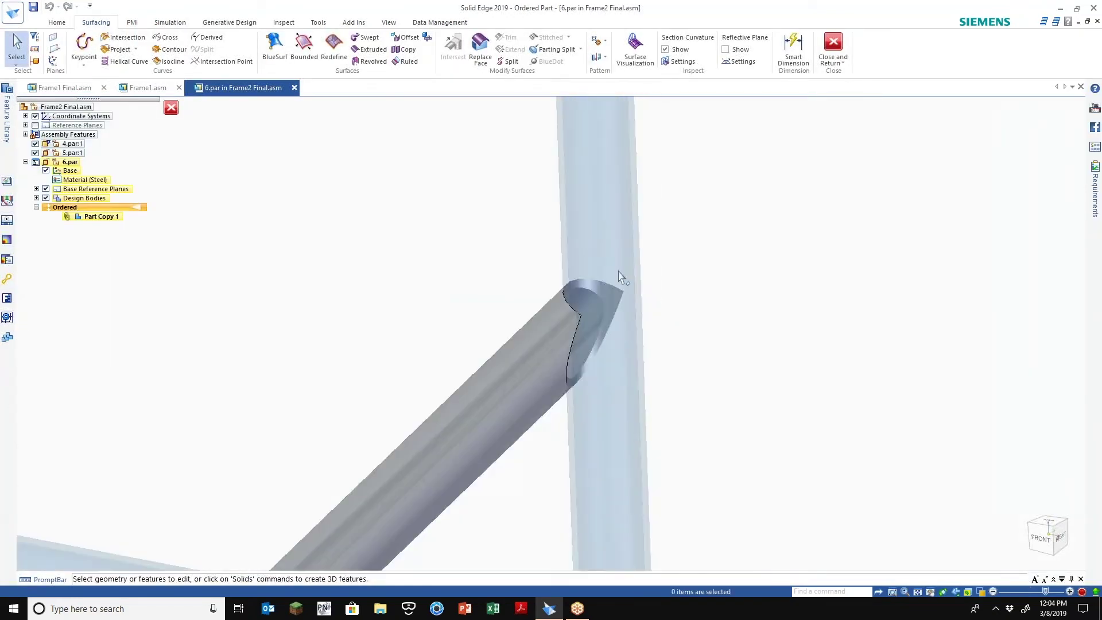
key(ctrl+shift+p)
scroll(579, 287, up, 3)
scroll(601, 290, down, 1)
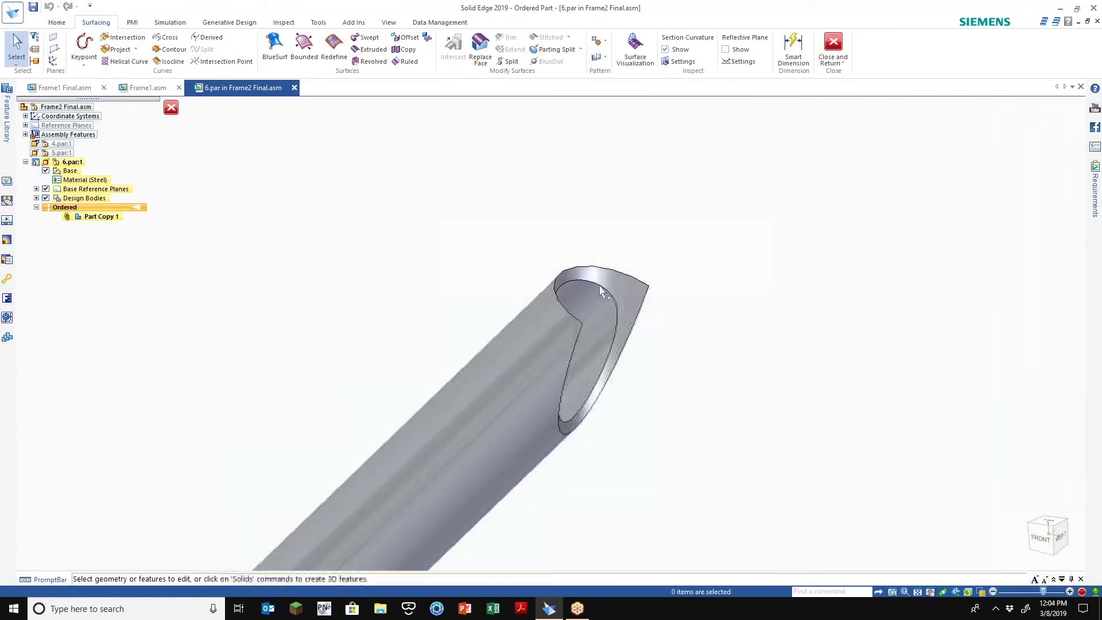
scroll(614, 332, up, 1)
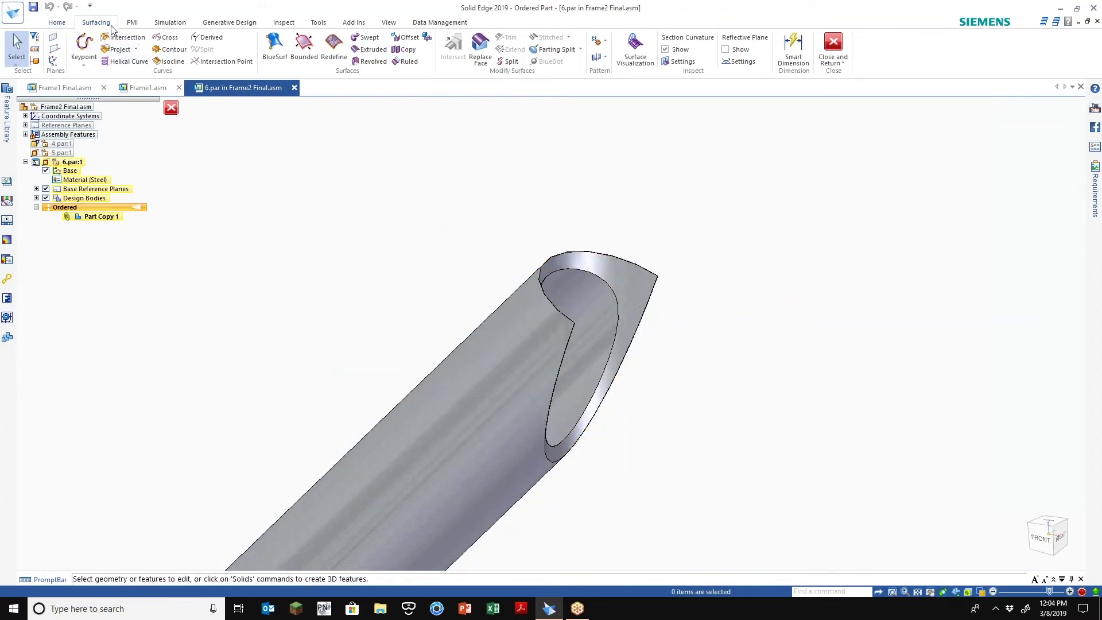
Create a ruled surface normal to the face along the inner edge chain of the brace's upper end, with a distance of 0.5 in.
click(57, 22)
click(86, 24)
click(409, 62)
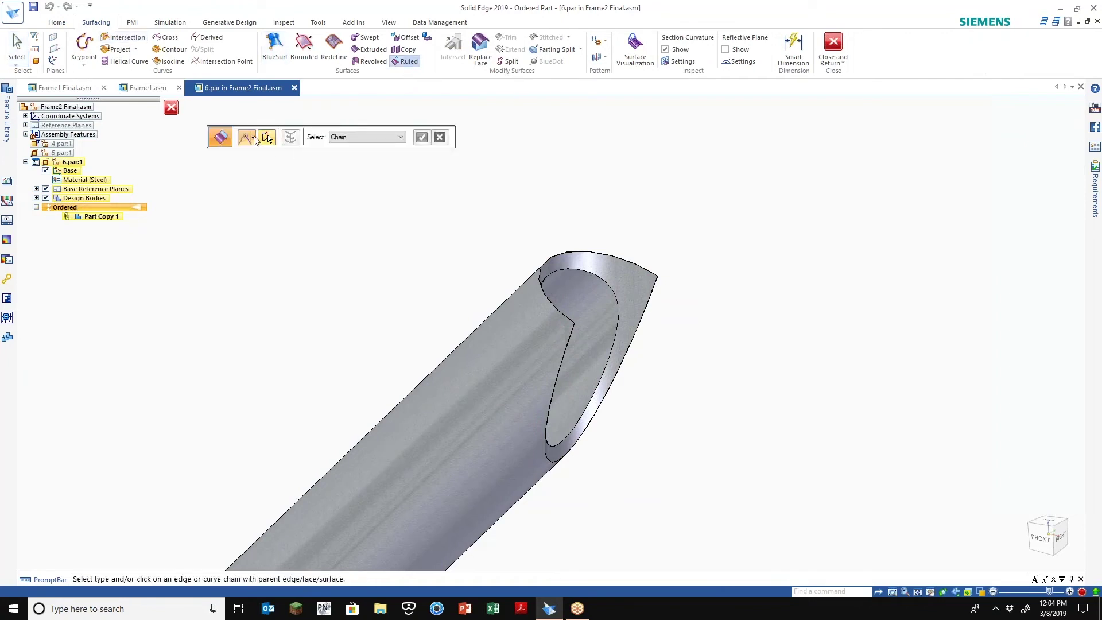
click(254, 138)
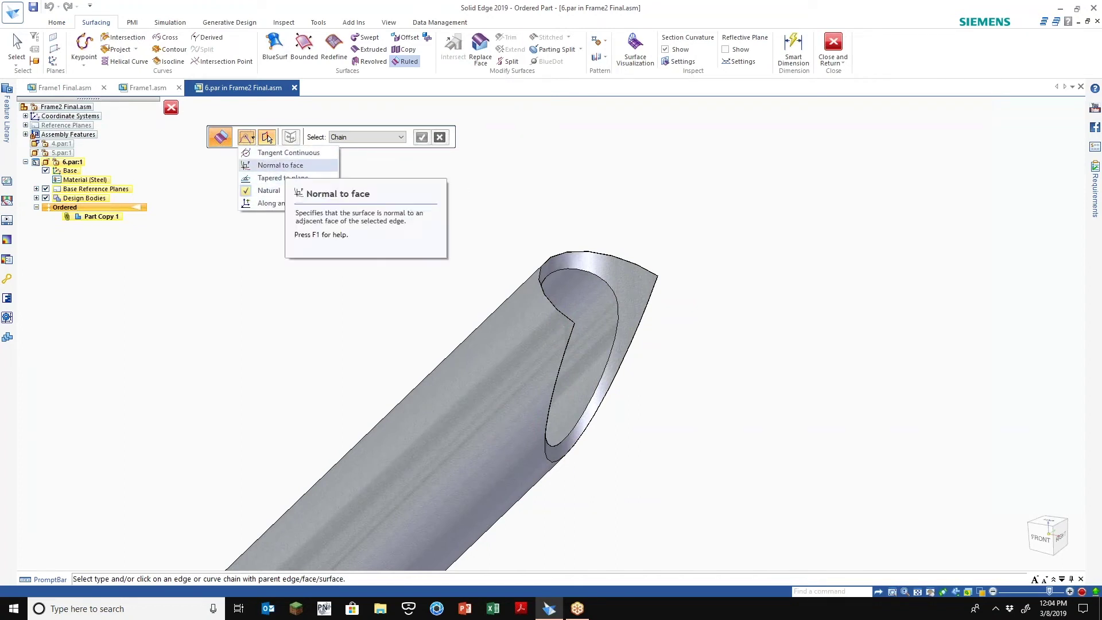
click(280, 165)
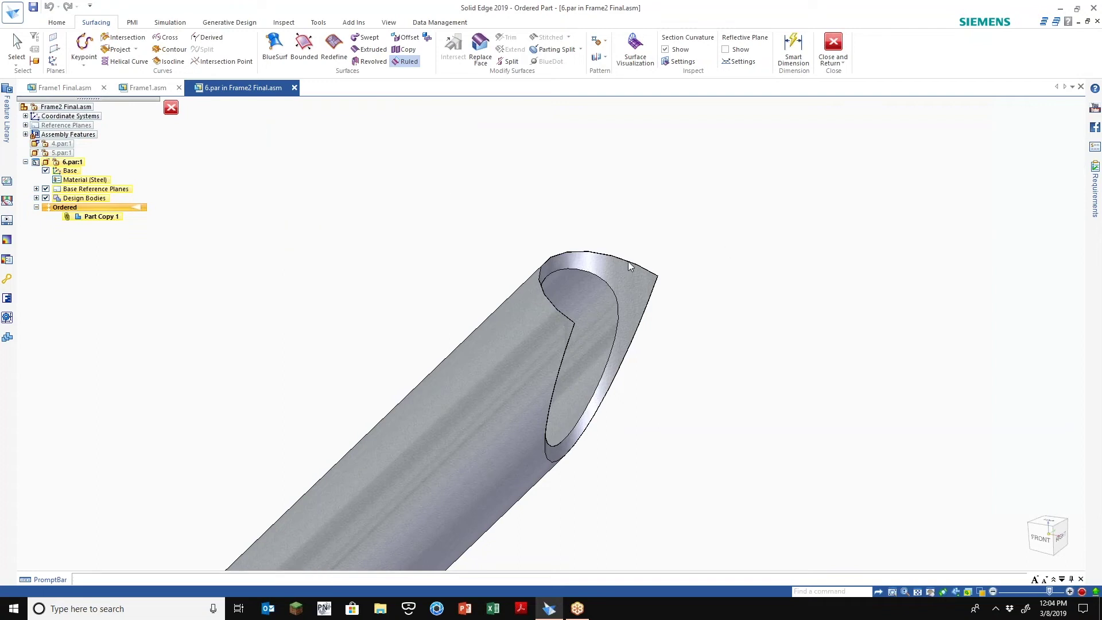
click(607, 277)
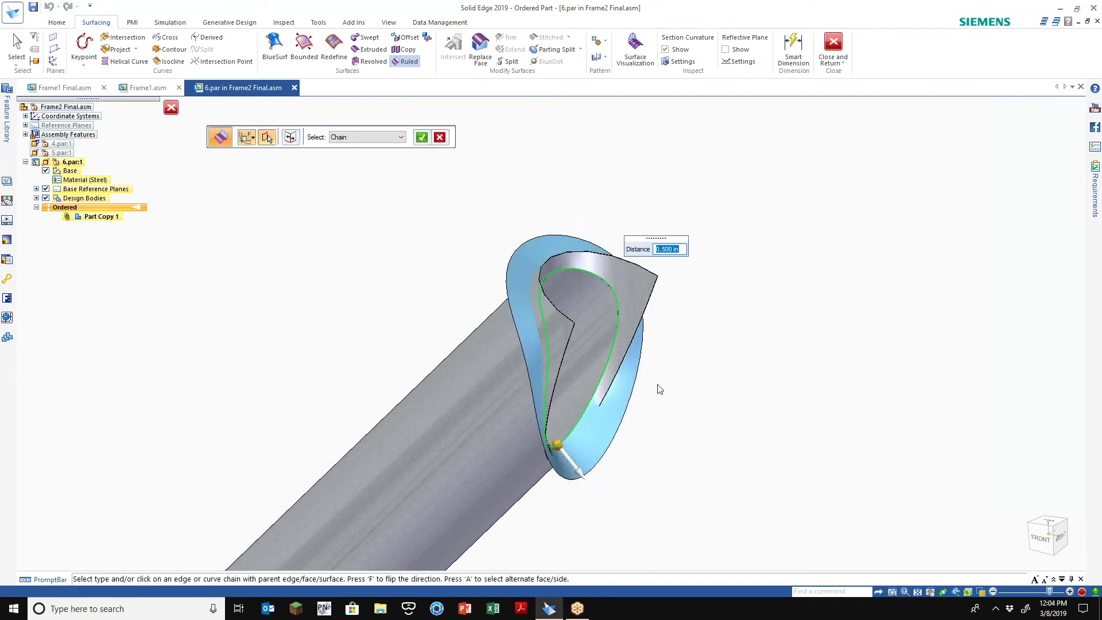
key(Return)
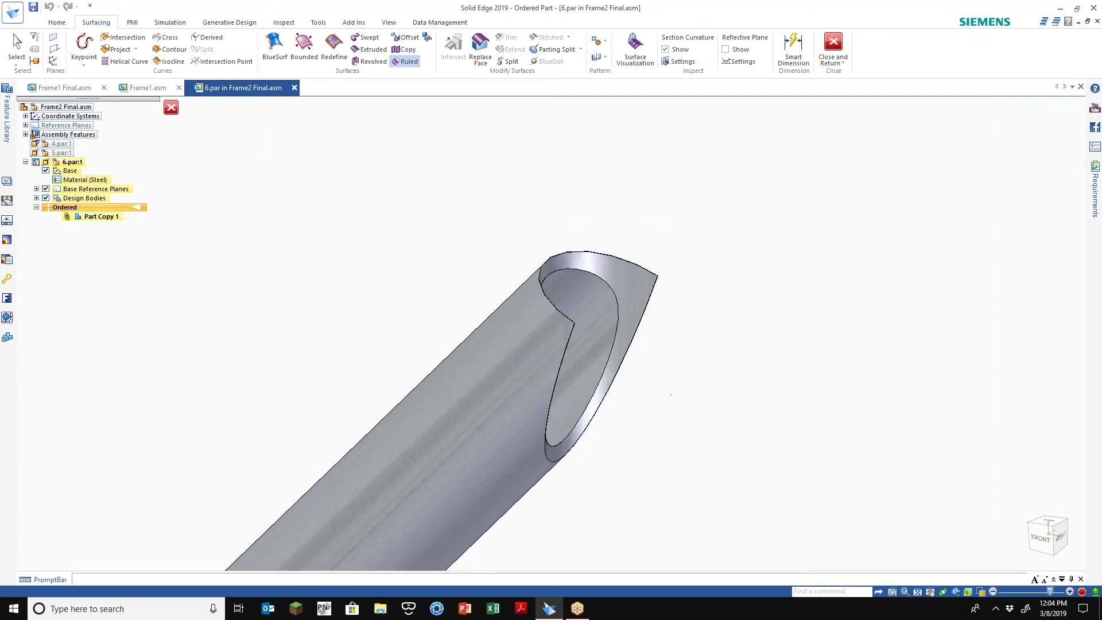
Replace the end face at the brace's upper cope with the ruled surface.
scroll(666, 394, up, 2)
scroll(646, 369, up, 1)
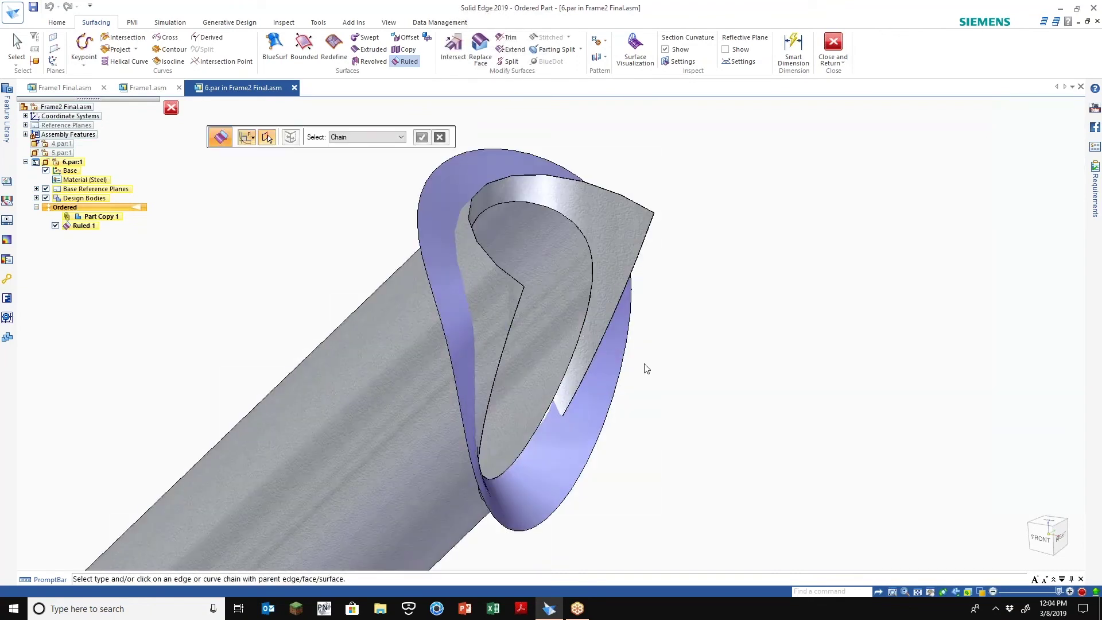
scroll(667, 396, down, 1)
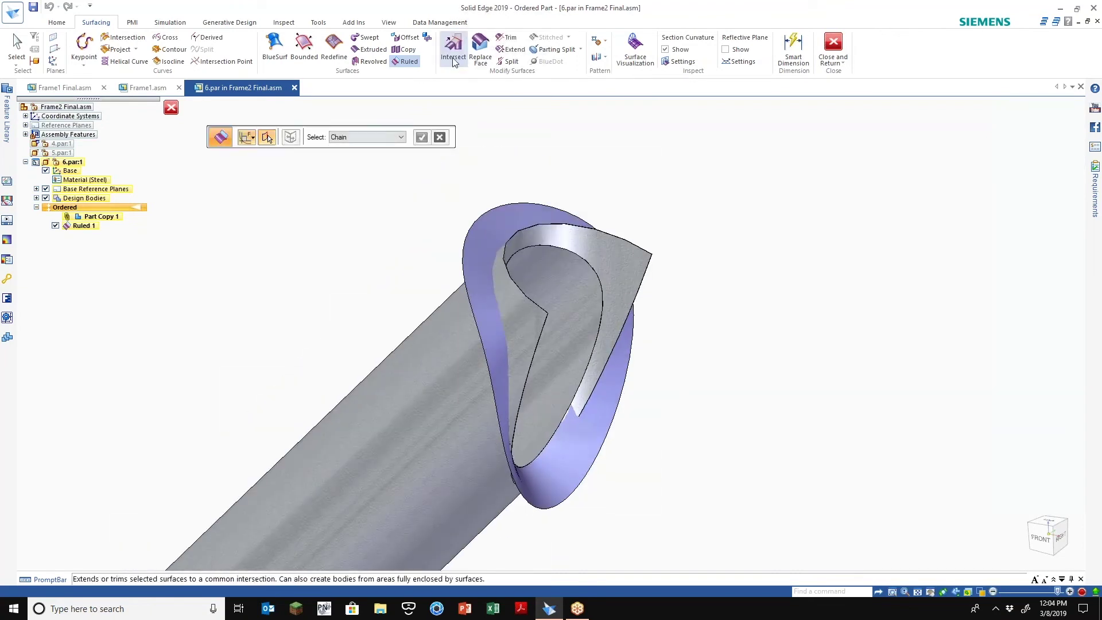
click(485, 37)
click(608, 261)
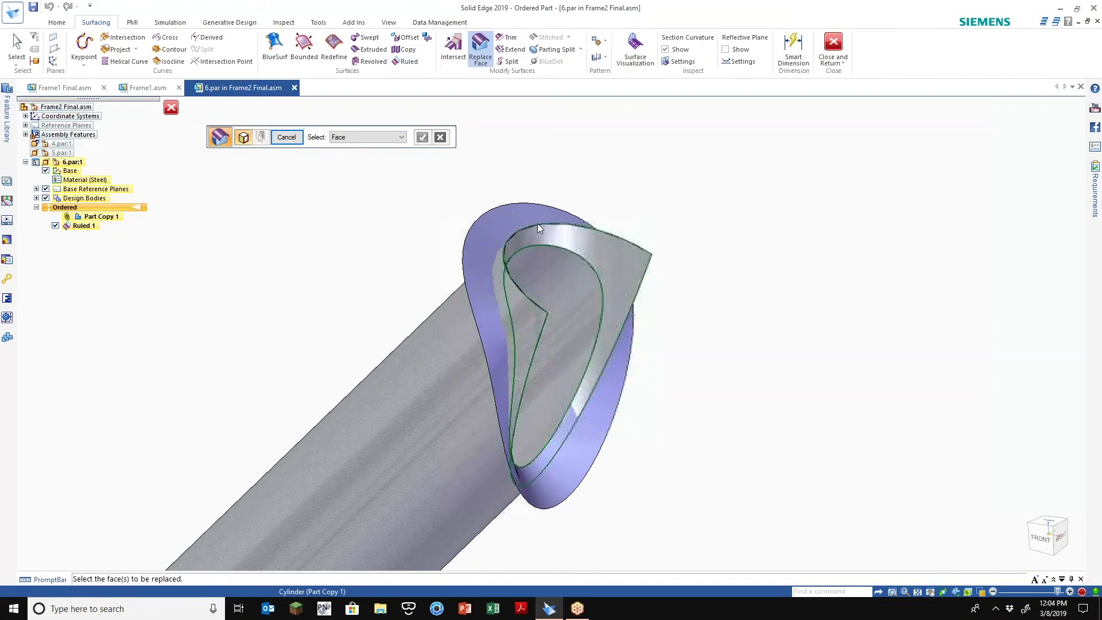
right_click(537, 223)
click(538, 225)
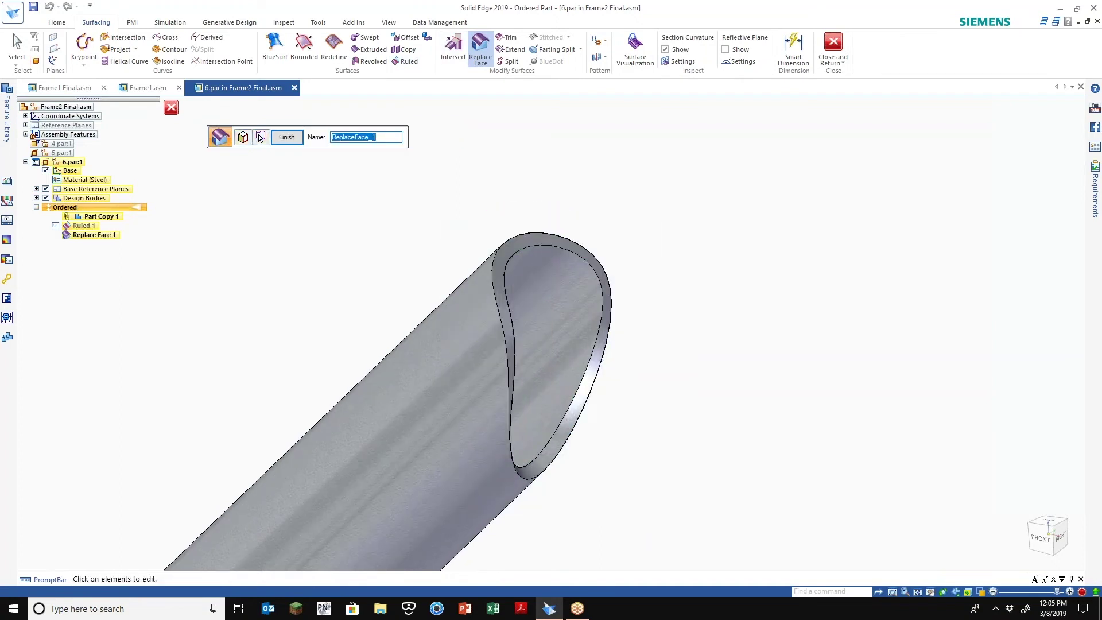
Compare the brace's upper and lower end profiles from the front in wireframe display.
middle_drag(546, 398, 625, 390)
click(1049, 538)
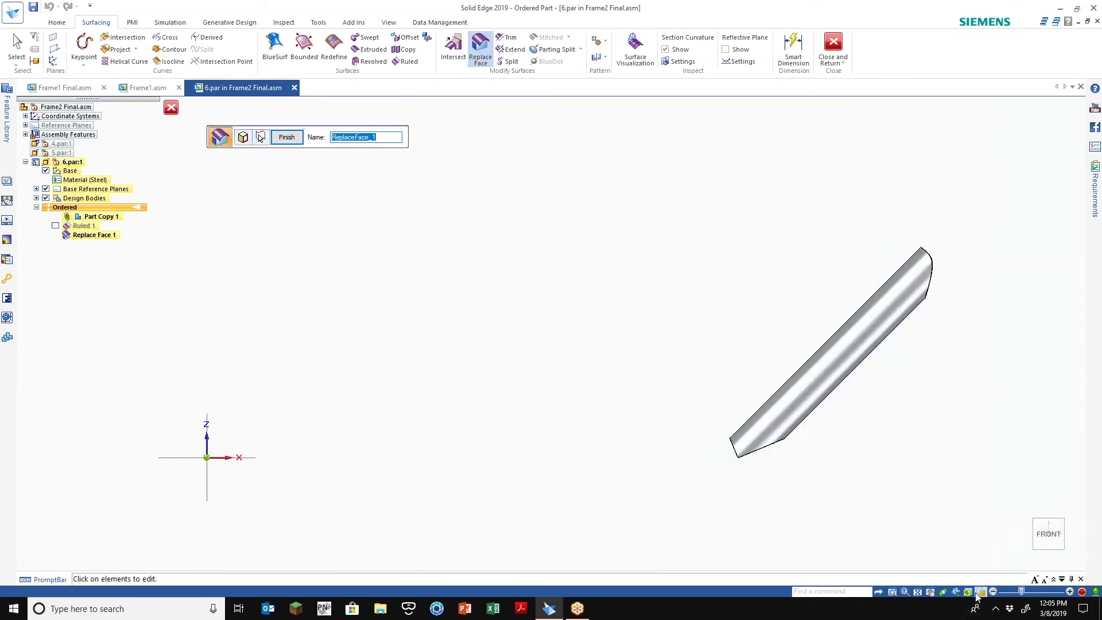
click(960, 550)
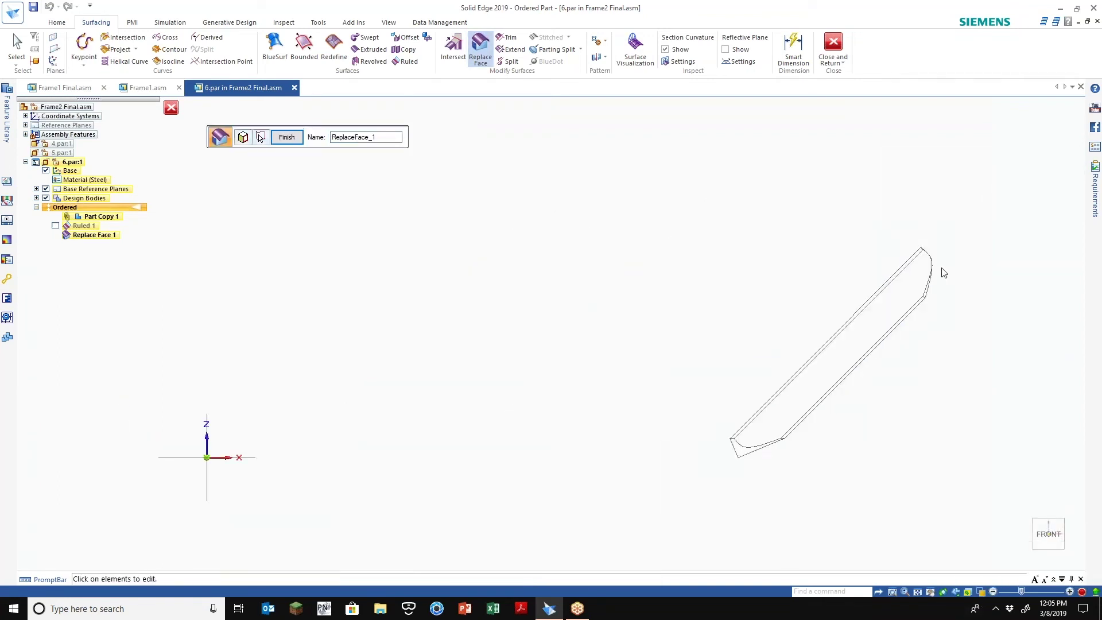
scroll(944, 267, up, 5)
scroll(900, 303, down, 5)
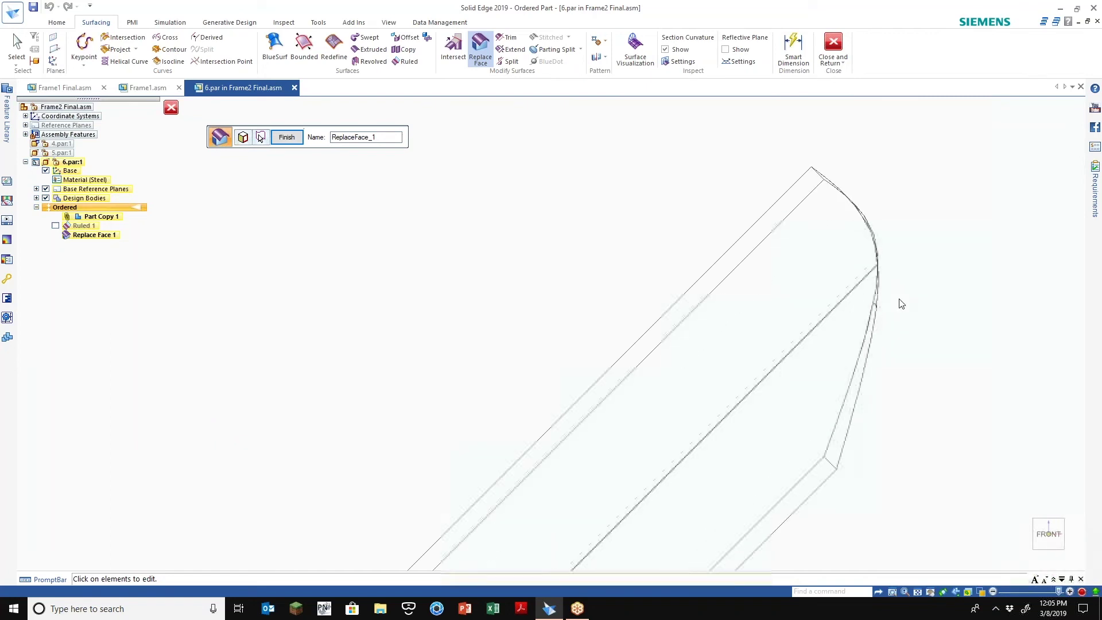
scroll(775, 436, up, 4)
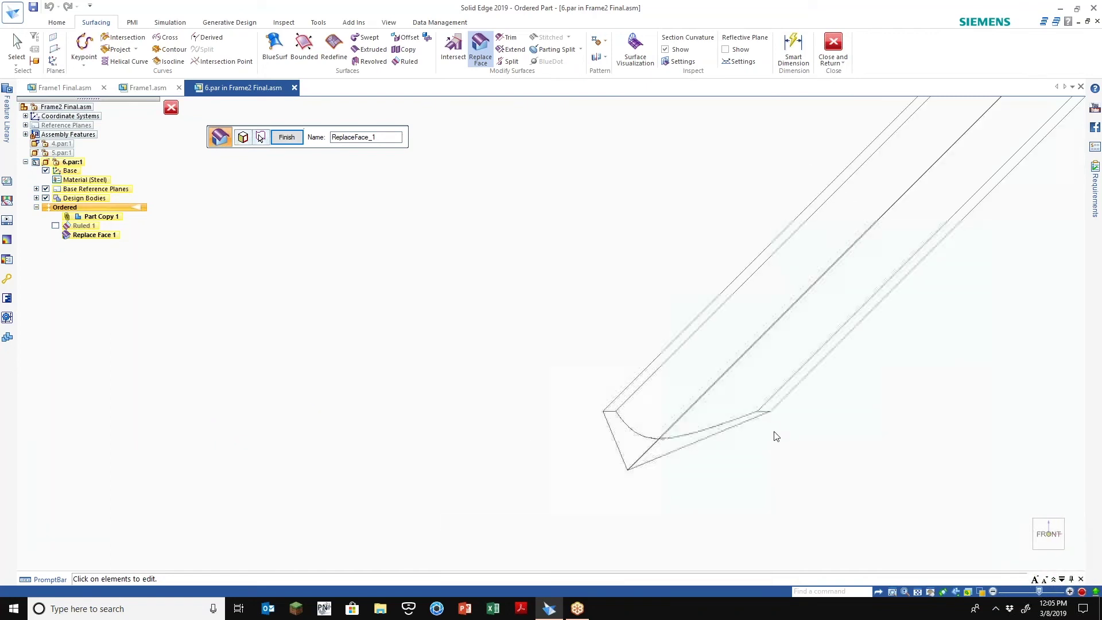
Close the in-place edit of the brace, return to the assembly and restore the shaded display with edges.
scroll(497, 422, down, 4)
click(830, 64)
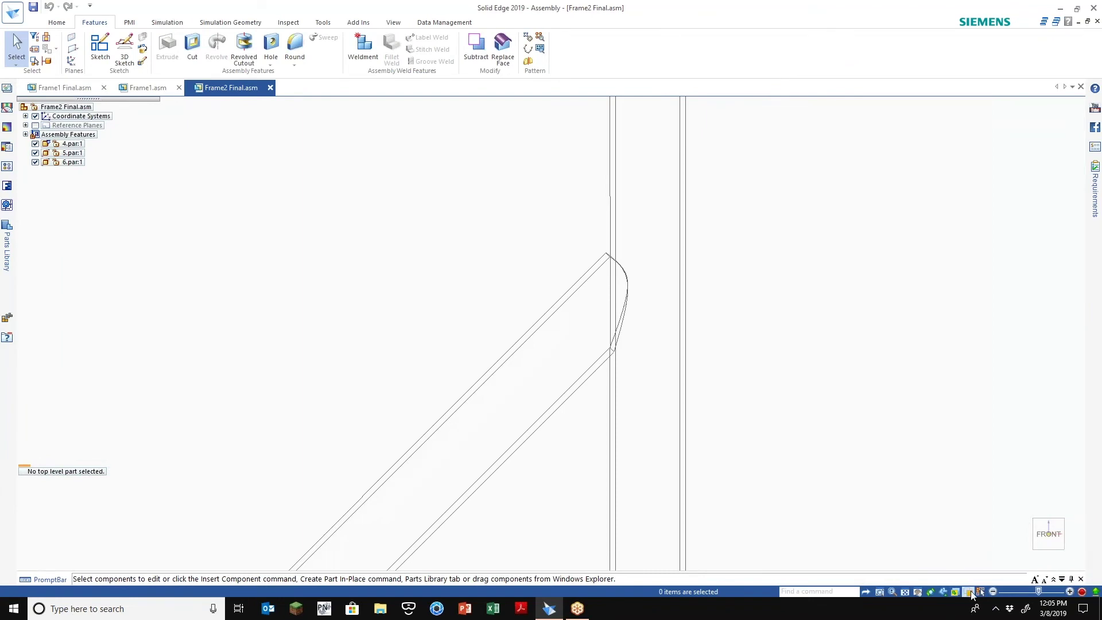
click(968, 592)
middle_drag(600, 457, 592, 399)
scroll(611, 274, up, 4)
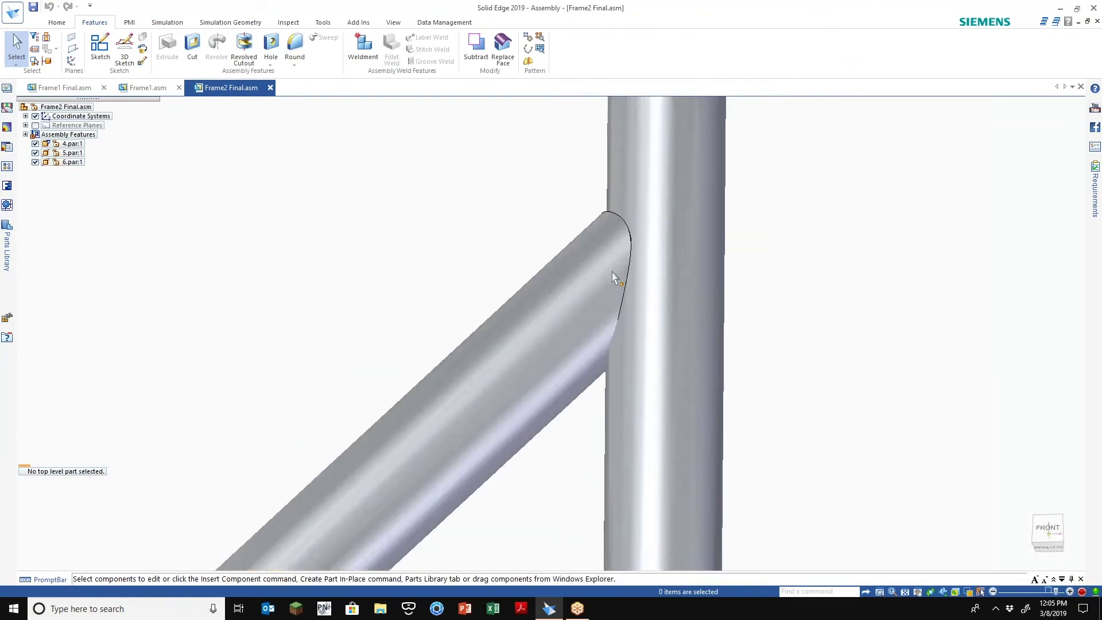
middle_drag(606, 272, 567, 296)
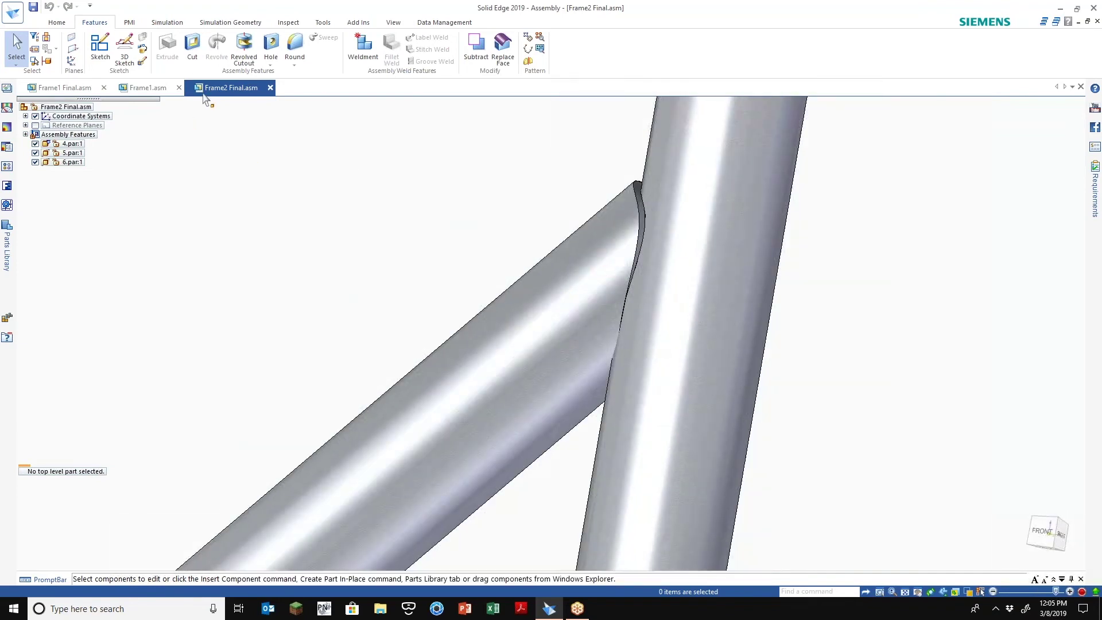
Try to chamfer the outer edge chain at the brace's upper coped end in the assembly.
click(294, 64)
click(319, 97)
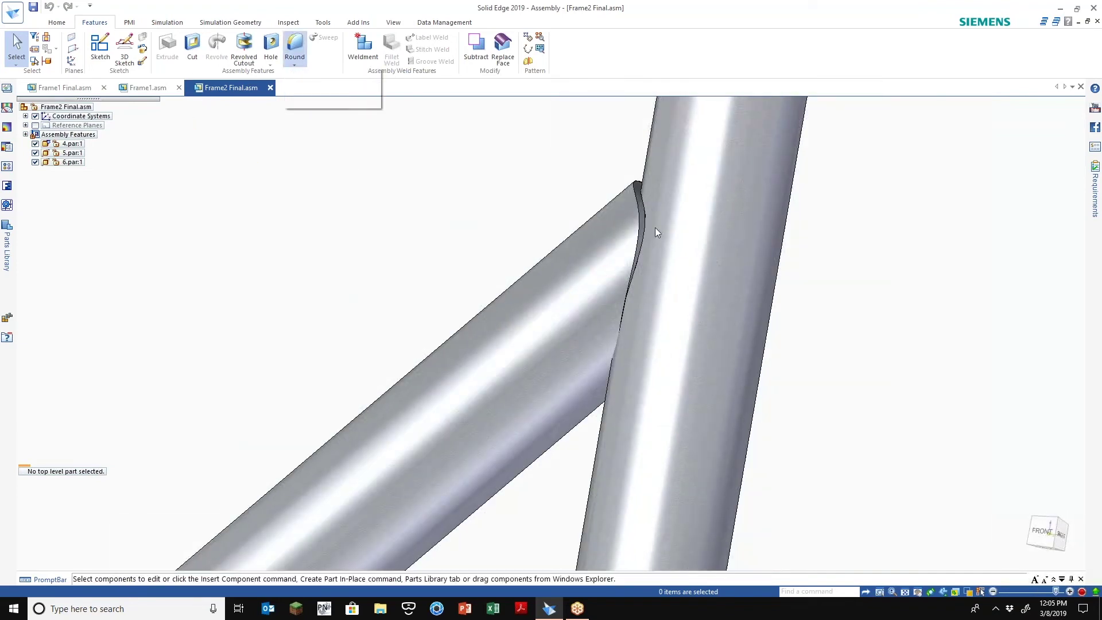
click(639, 216)
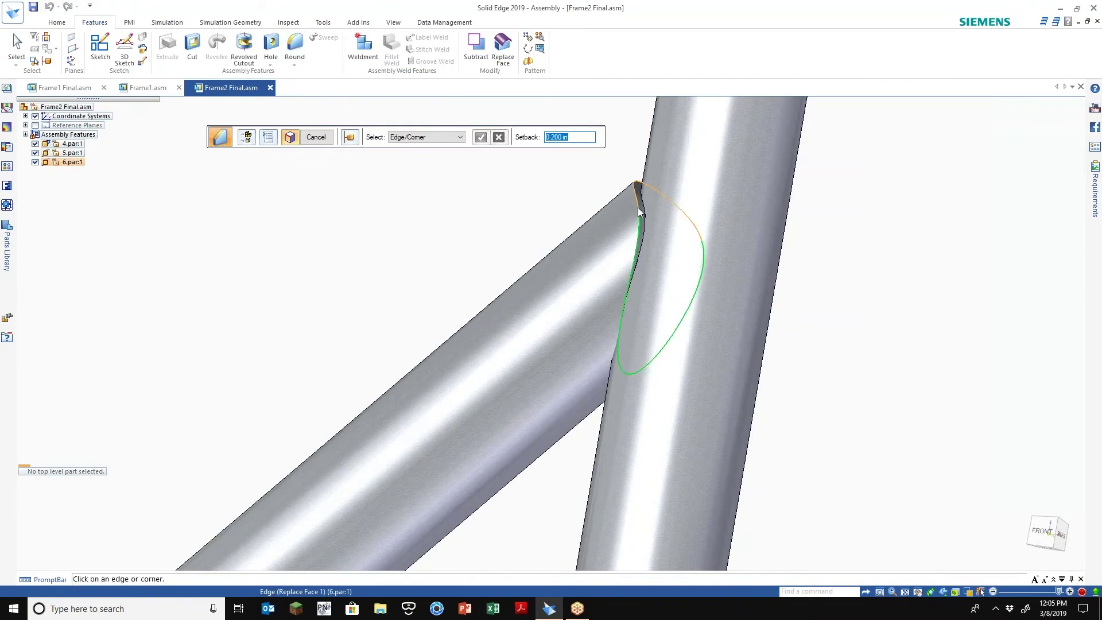
key(Return)
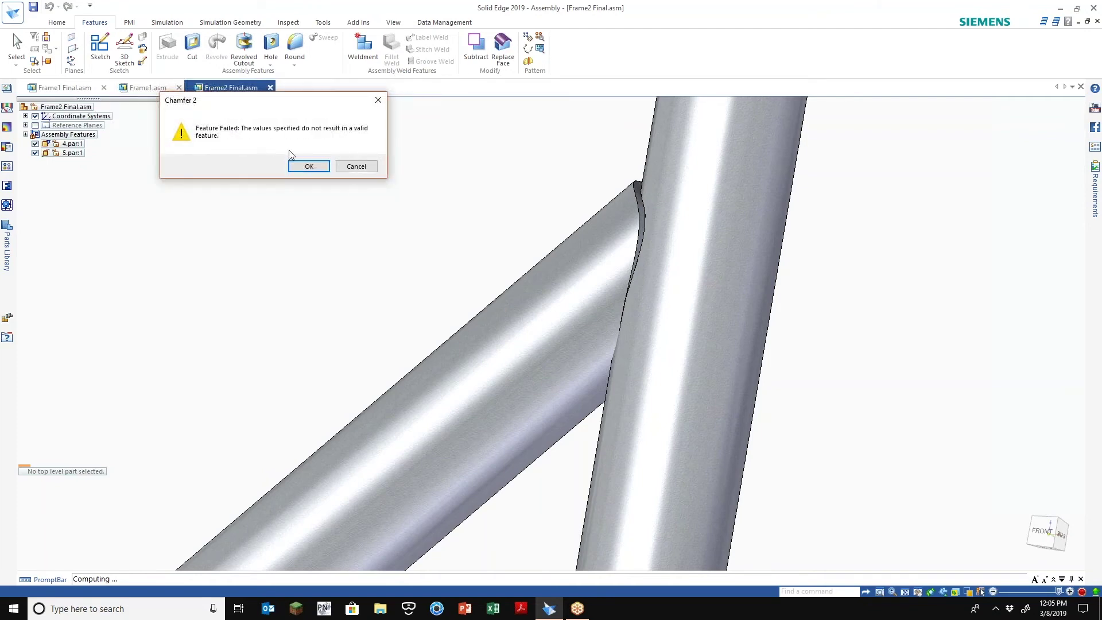
click(357, 167)
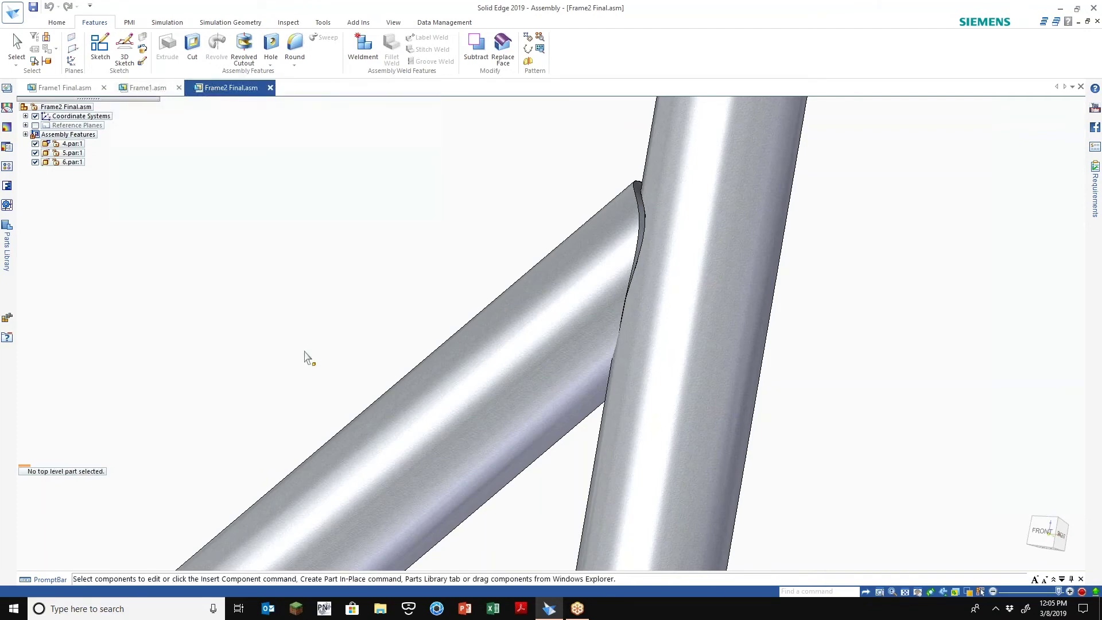
Check for interference between the horizontal tube and the diagonal brace.
mouse_move(304, 351)
middle_down()
mouse_move(317, 322)
mouse_move(305, 367)
middle_up()
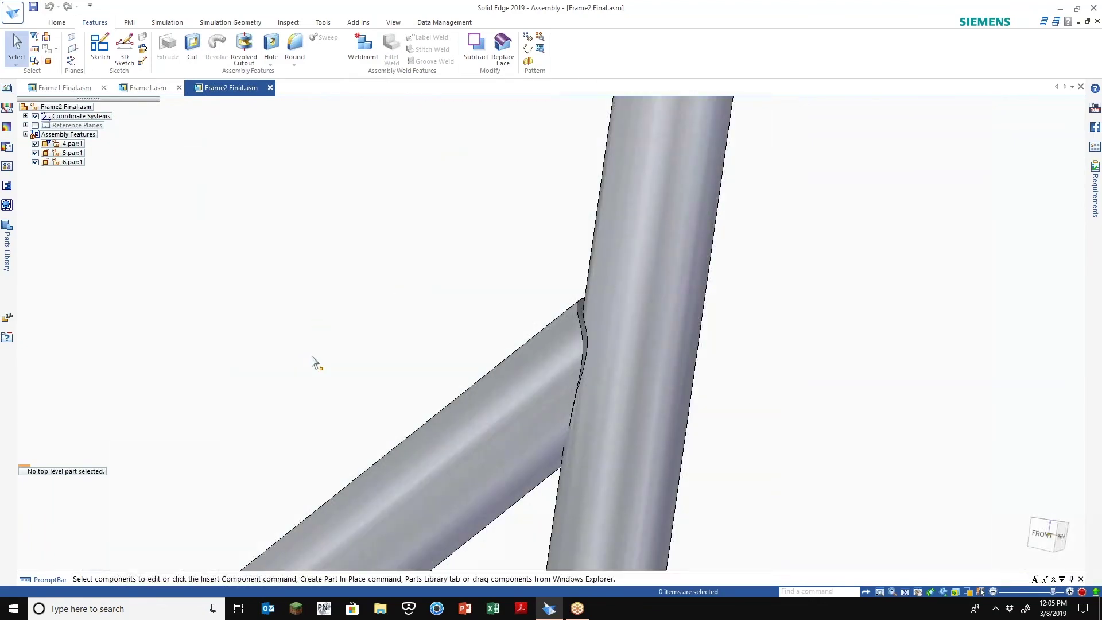
scroll(311, 356, down, 3)
scroll(461, 434, up, 5)
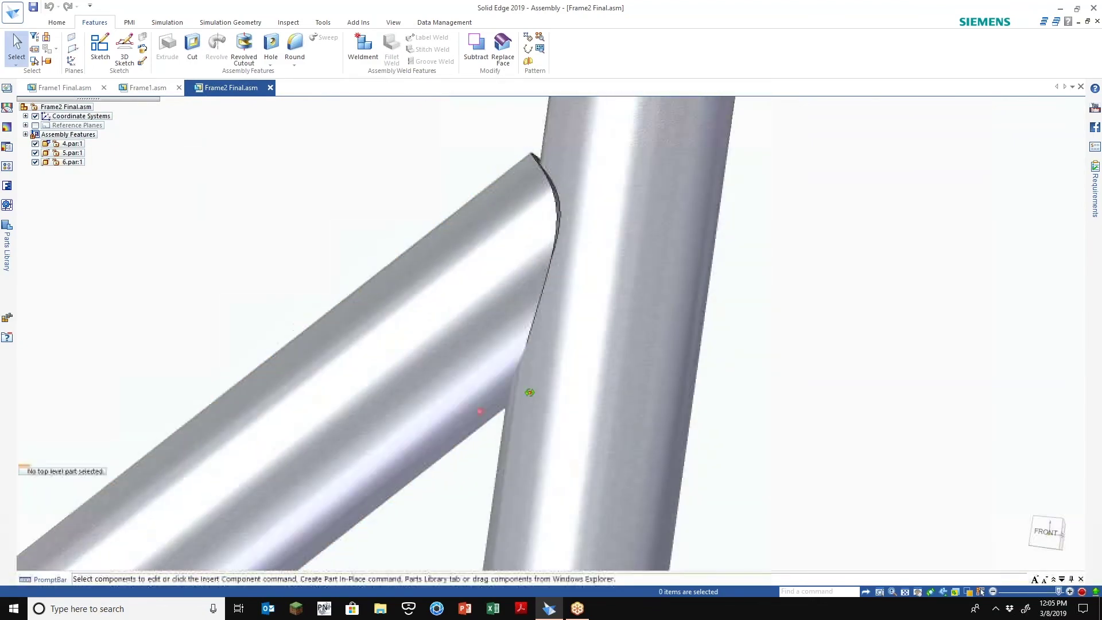
scroll(517, 394, down, 5)
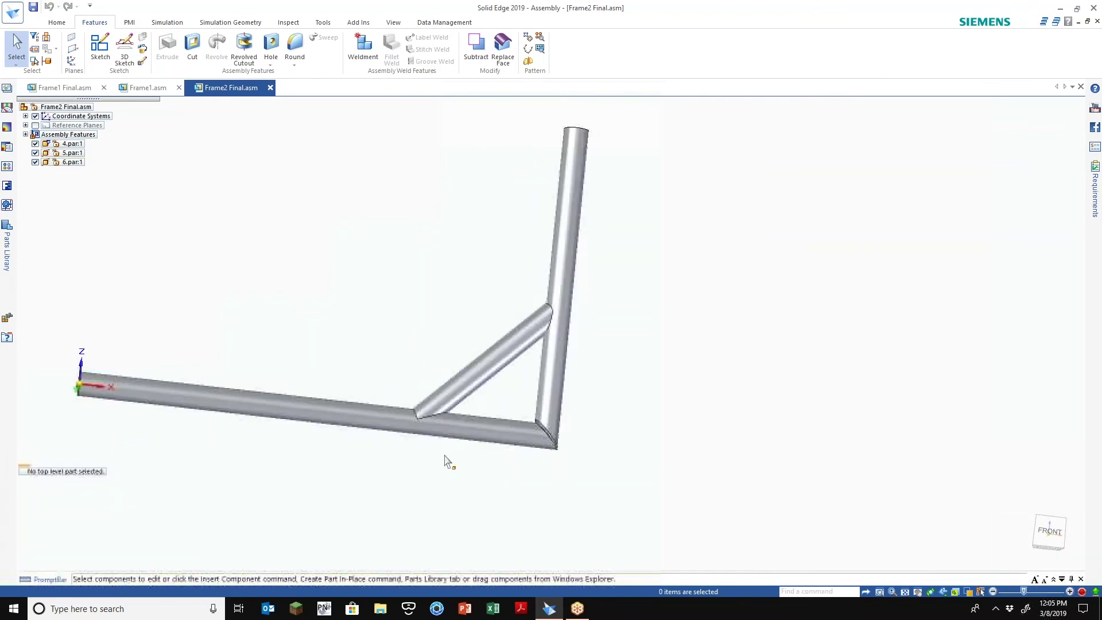
scroll(446, 402, up, 5)
scroll(446, 401, up, 1)
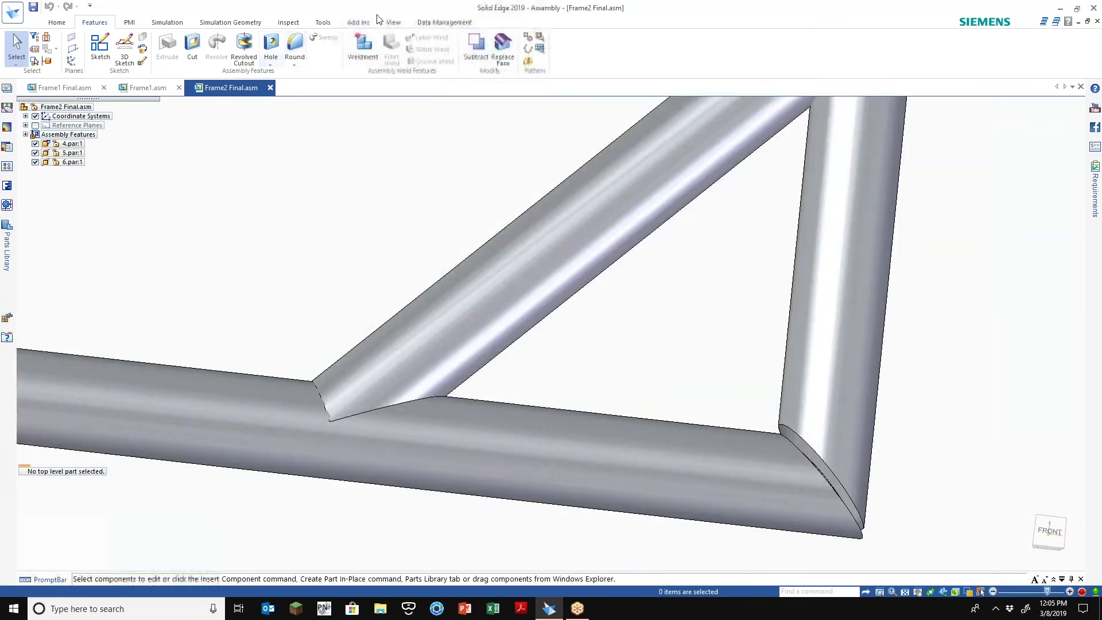
click(288, 23)
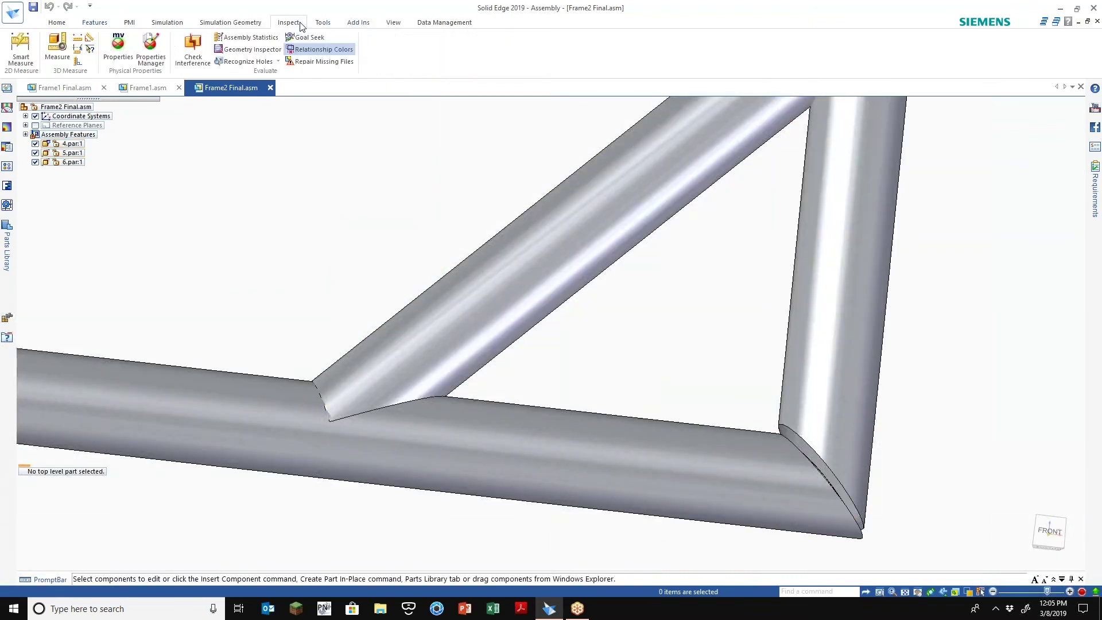
click(193, 50)
click(280, 457)
right_click(305, 212)
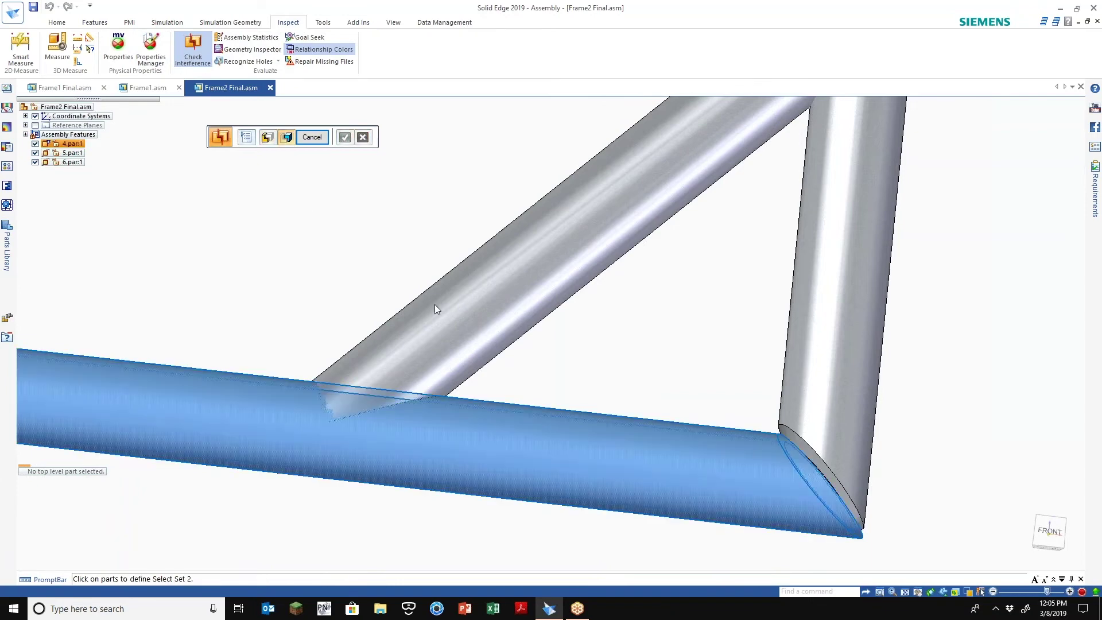
click(435, 304)
right_click(358, 253)
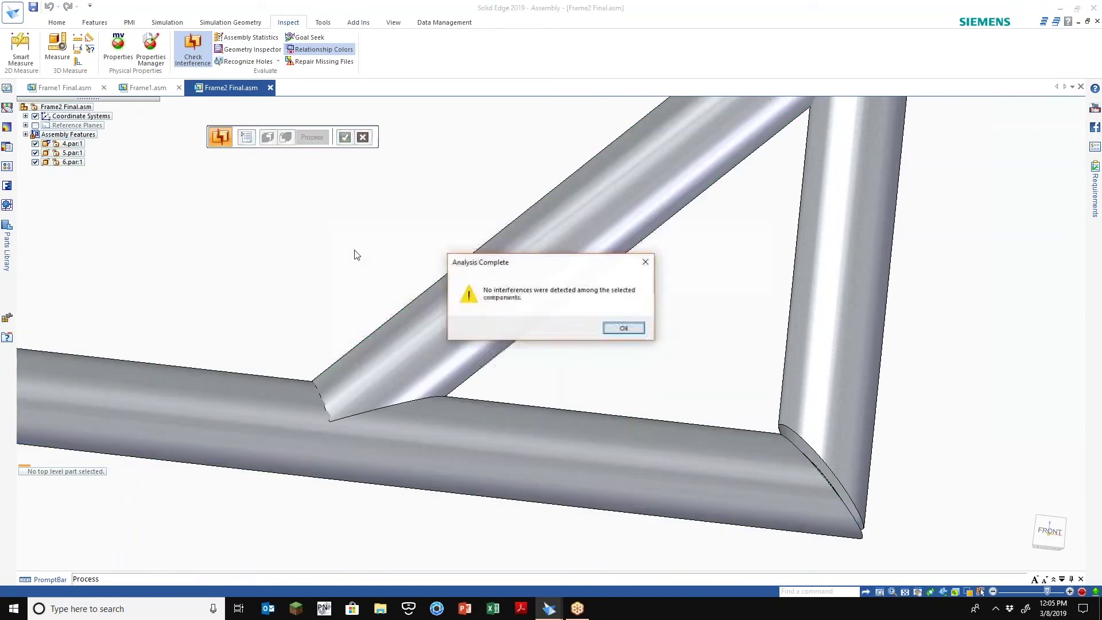
click(622, 328)
Check for interference between the diagonal brace and the vertical tube and examine the overlap at the upper joint.
scroll(496, 477, down, 5)
scroll(634, 362, up, 8)
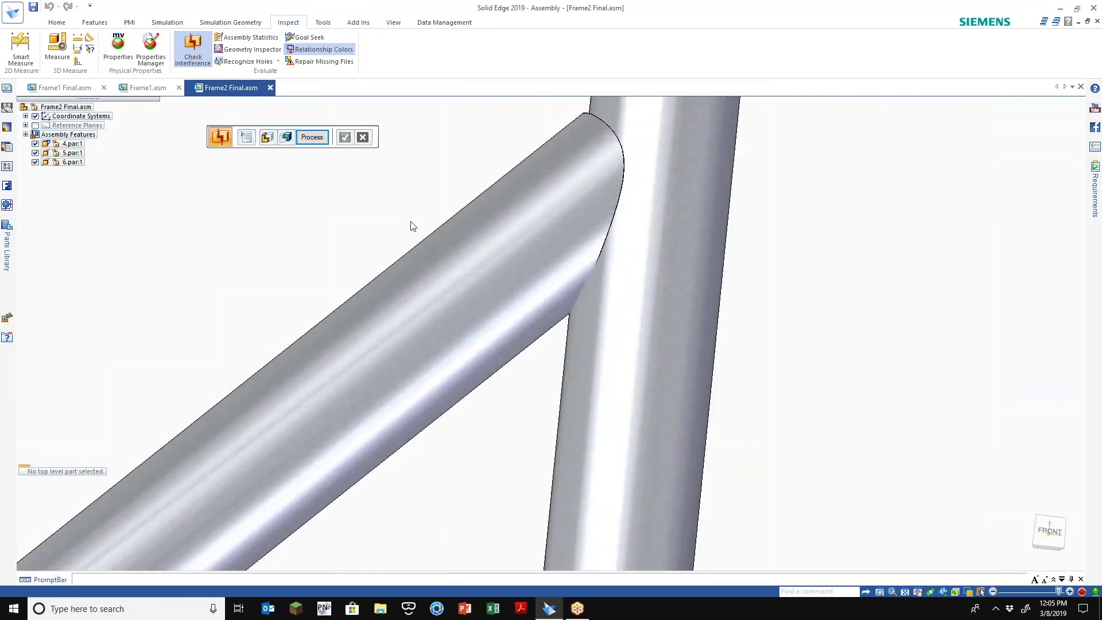
right_click(378, 193)
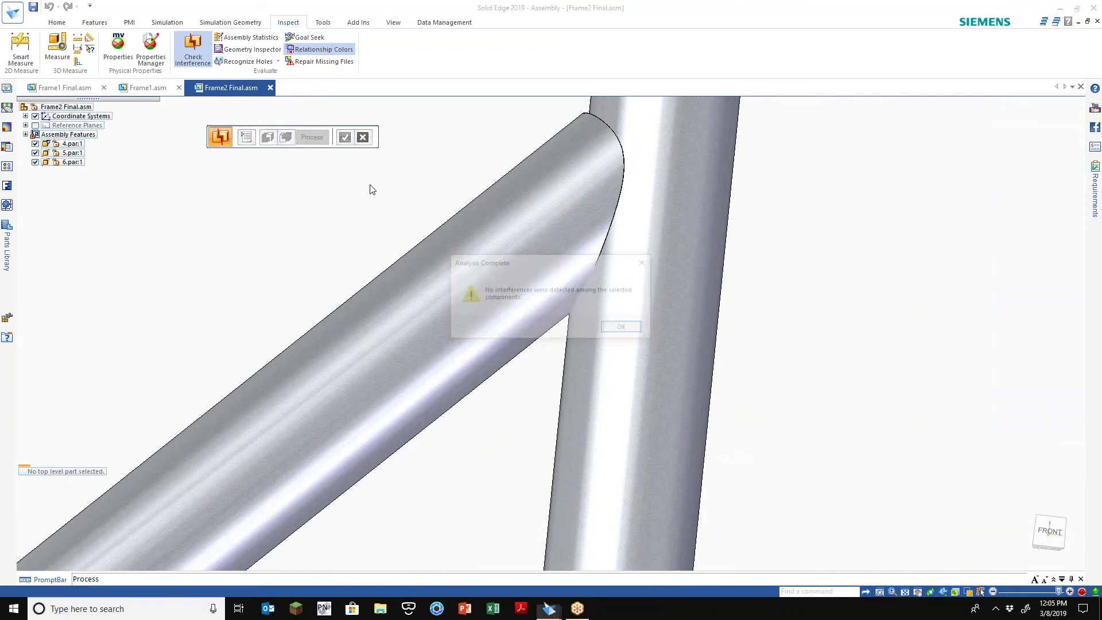
click(623, 328)
click(193, 46)
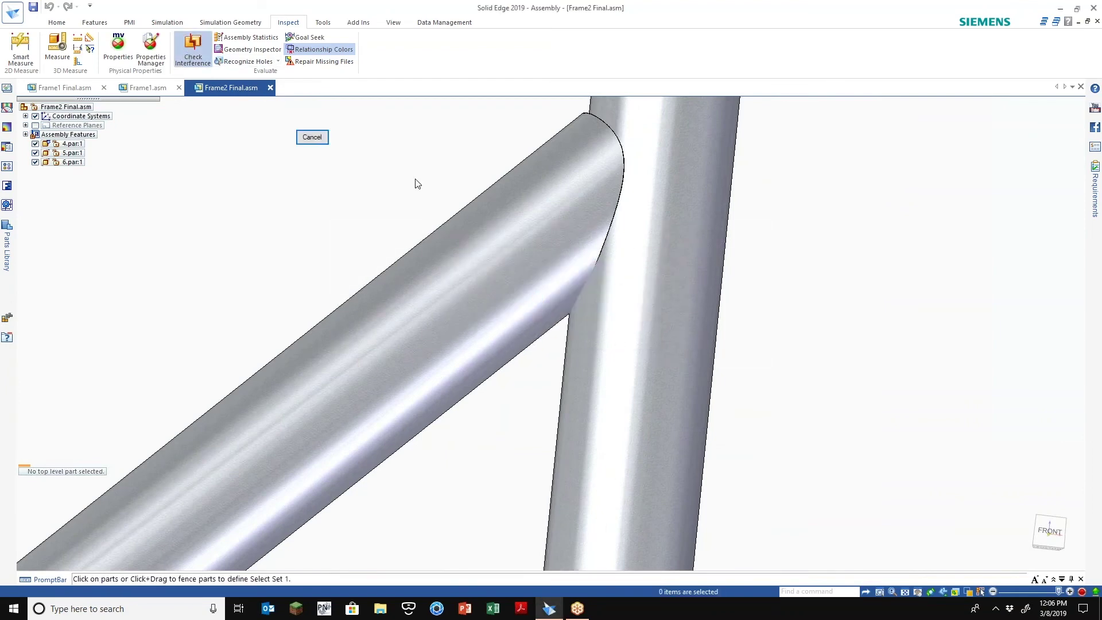
click(472, 236)
click(311, 138)
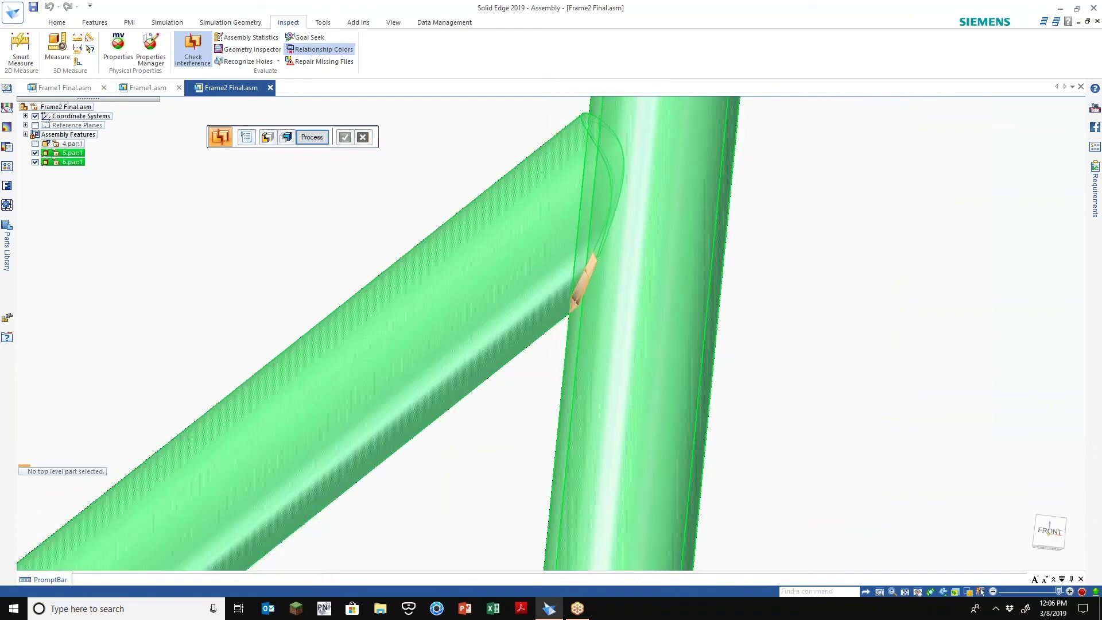
scroll(549, 283, up, 3)
scroll(521, 331, down, 5)
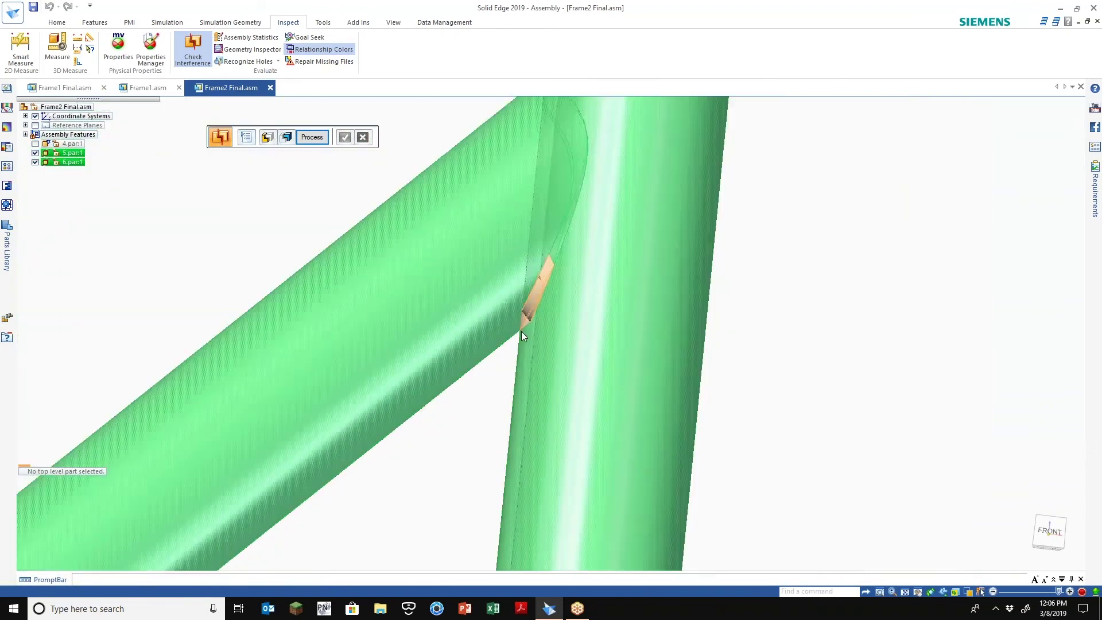
scroll(608, 306, down, 3)
key(Escape)
middle_drag(638, 312, 635, 323)
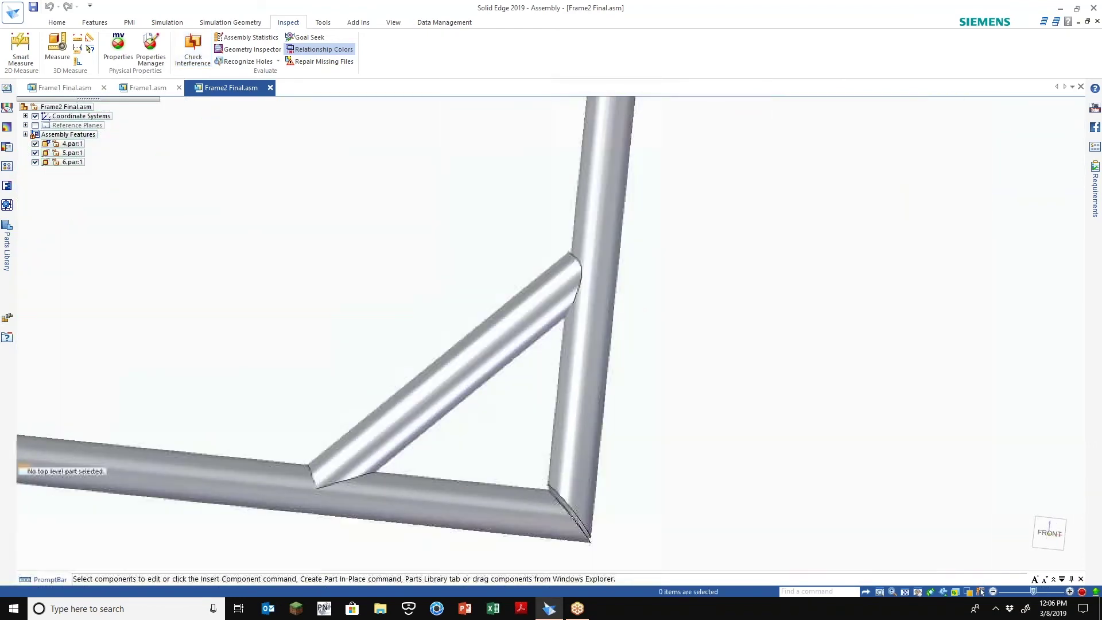
Subtract the vertical tube's body from the diagonal brace at the upper joint.
click(95, 22)
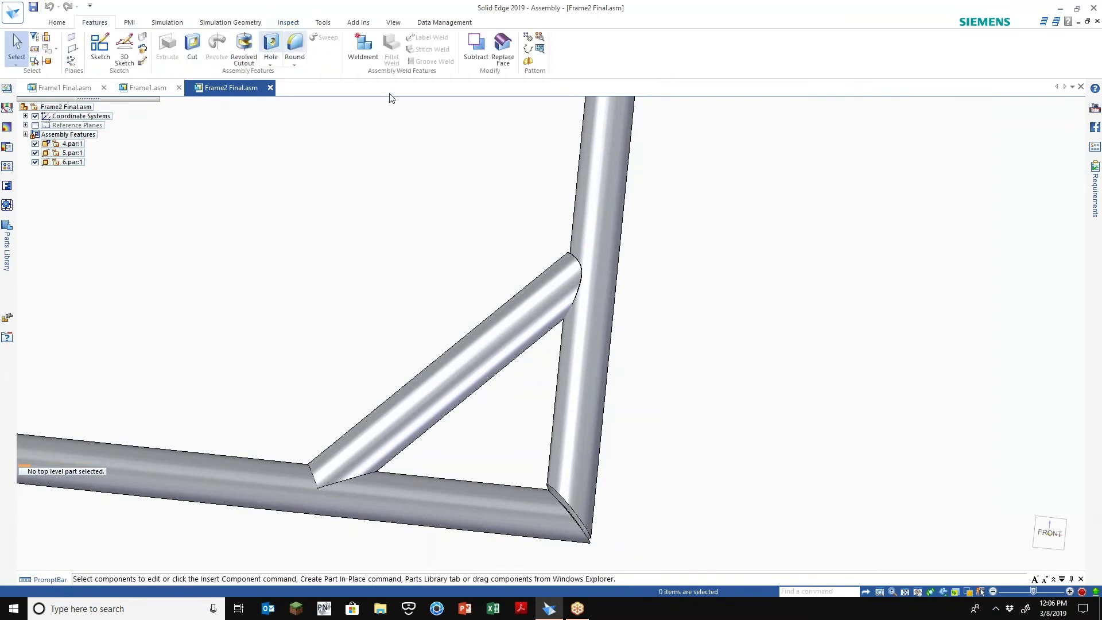
click(471, 63)
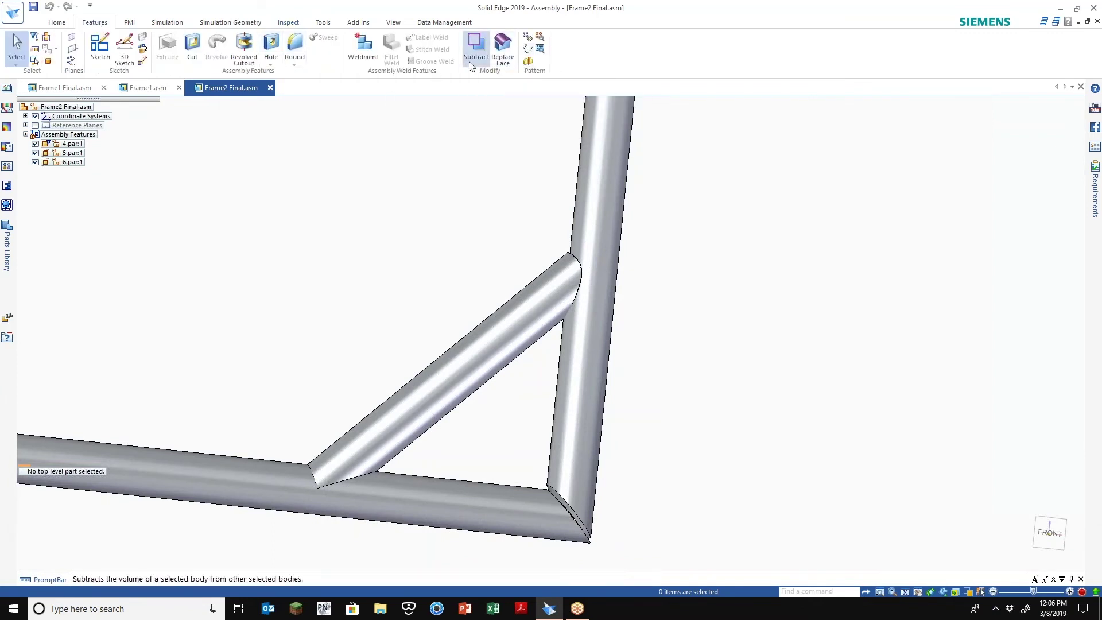
scroll(517, 247, up, 3)
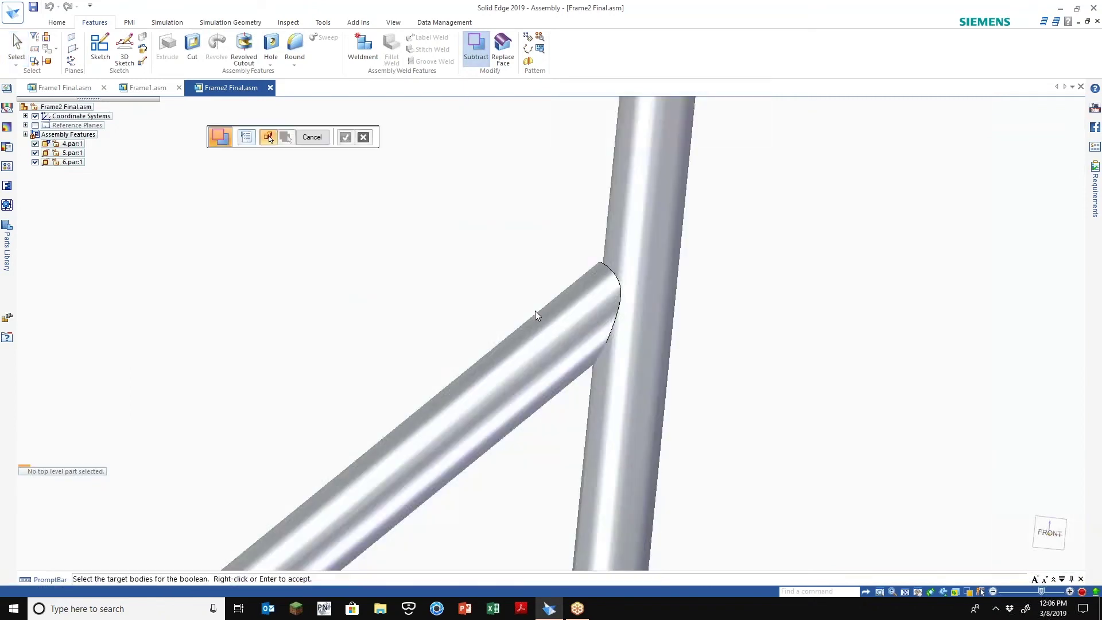
click(537, 323)
right_click(540, 251)
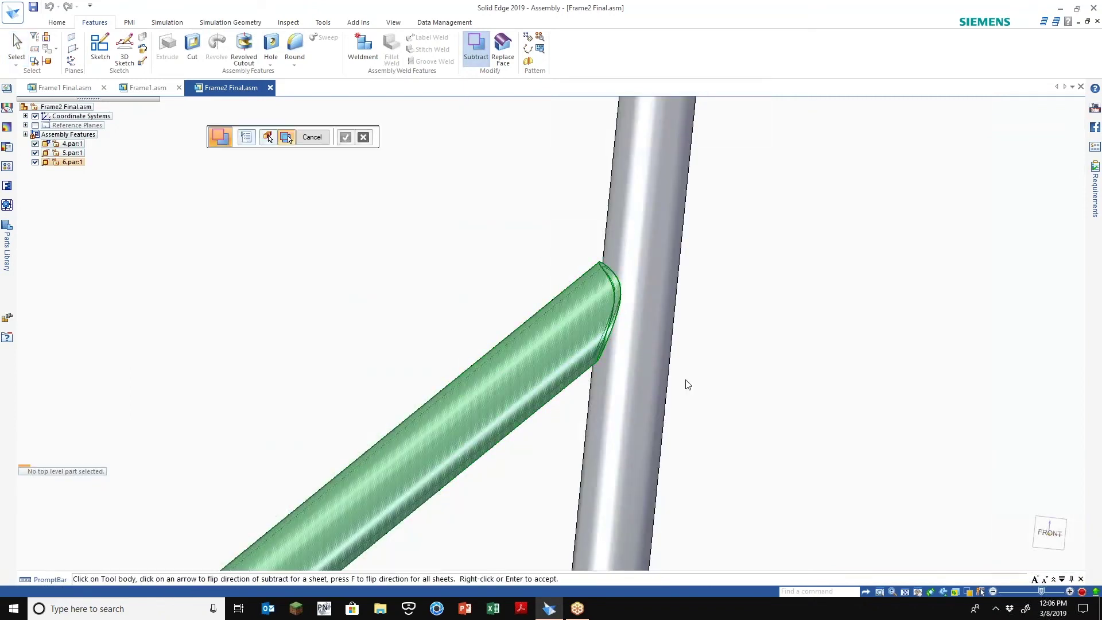
click(623, 406)
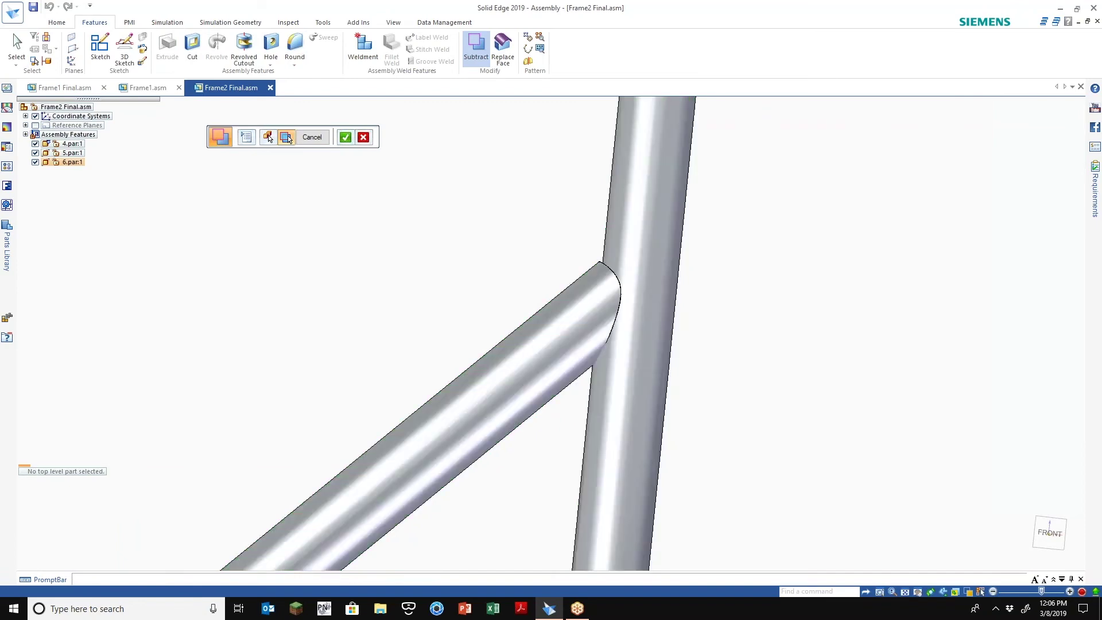
scroll(740, 422, up, 3)
middle_drag(729, 424, 715, 383)
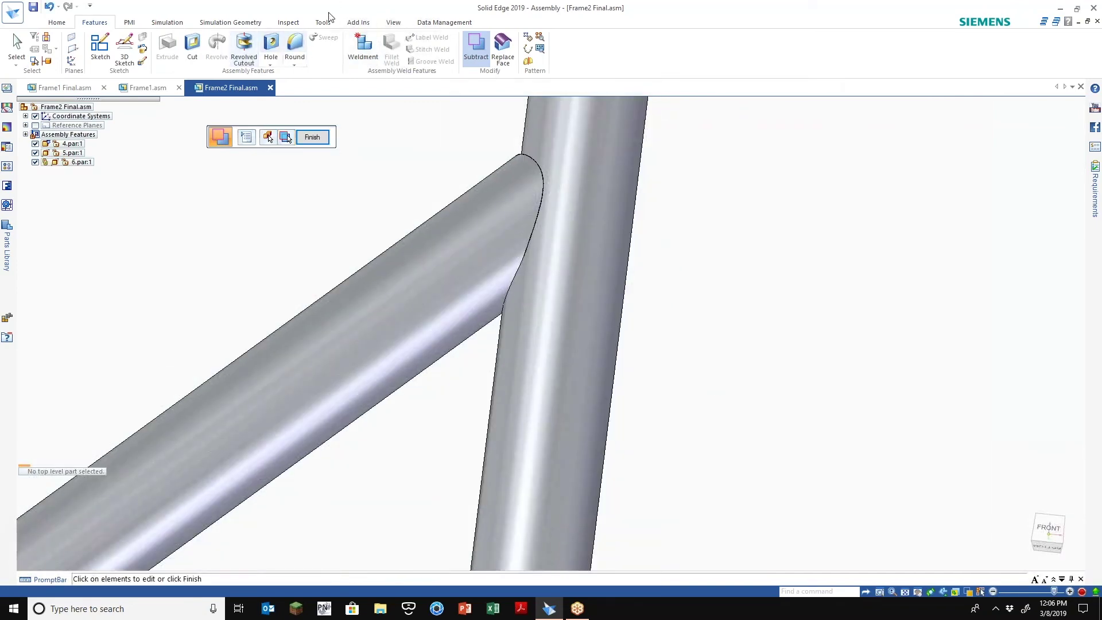
Recheck the trimmed brace for interference with the vertical tube.
click(288, 23)
click(193, 49)
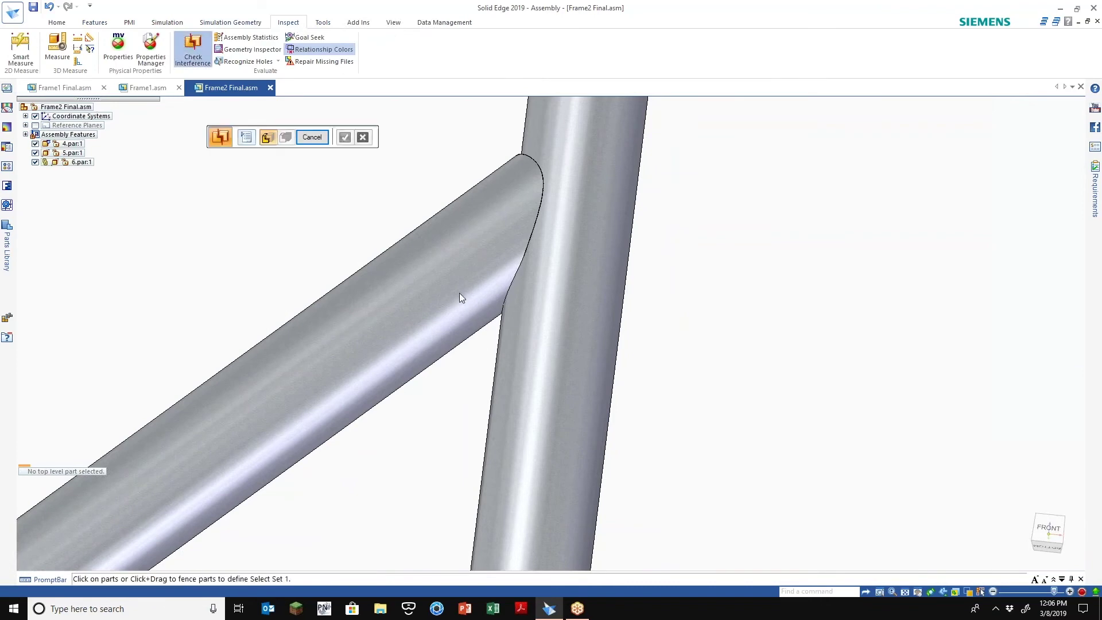
click(485, 196)
right_click(486, 194)
click(573, 191)
right_click(573, 192)
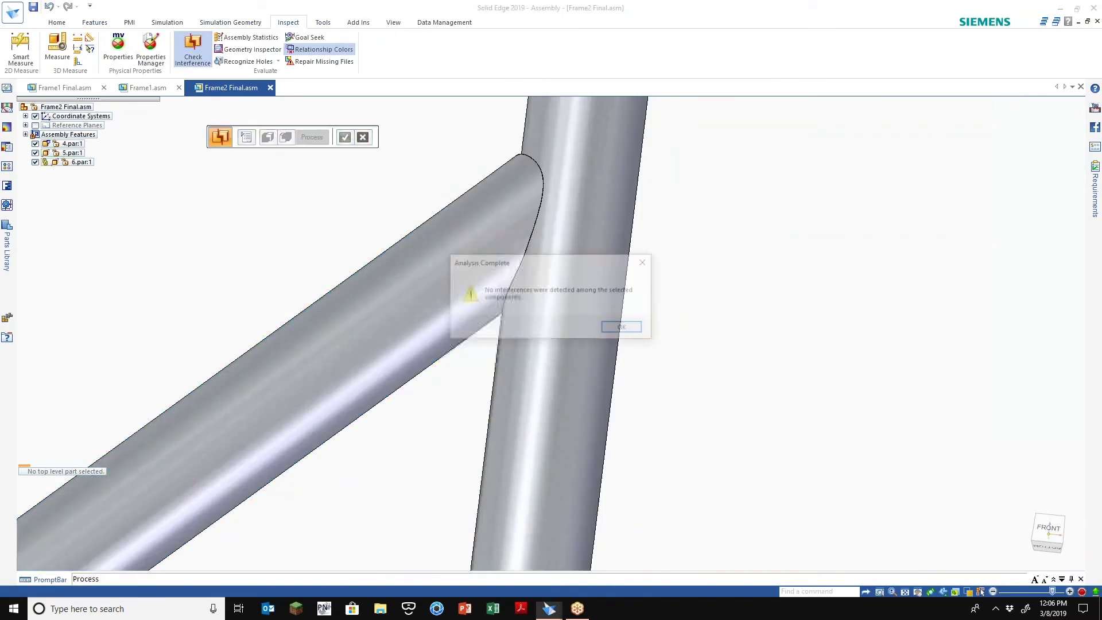
click(643, 263)
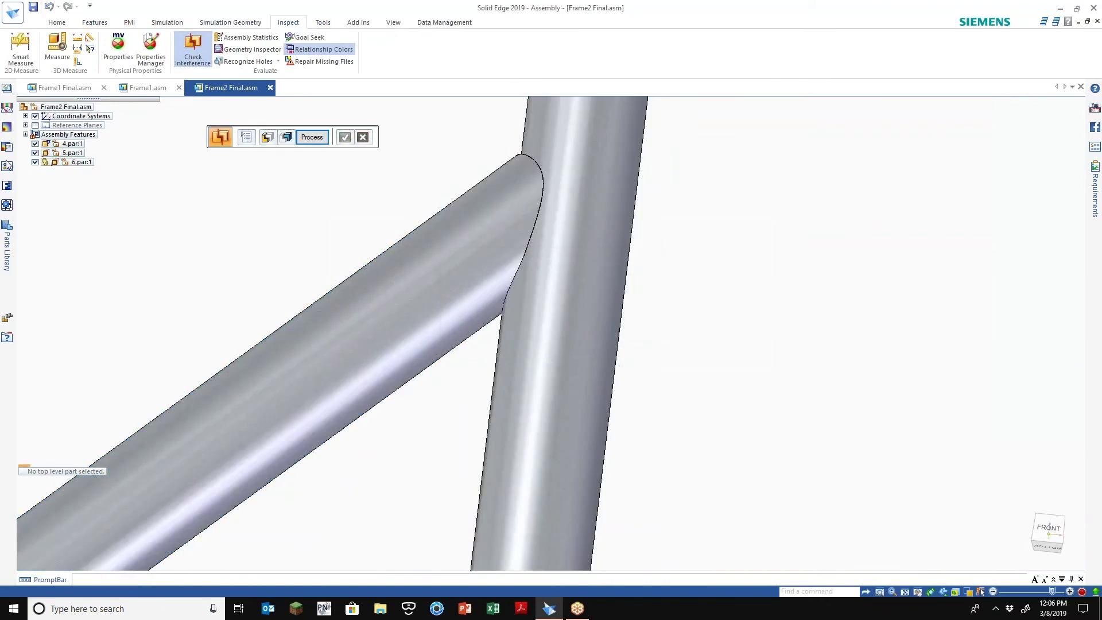
Hide the vertical tube 5.par and examine the brace's upper coped end.
click(35, 153)
middle_drag(266, 243, 198, 273)
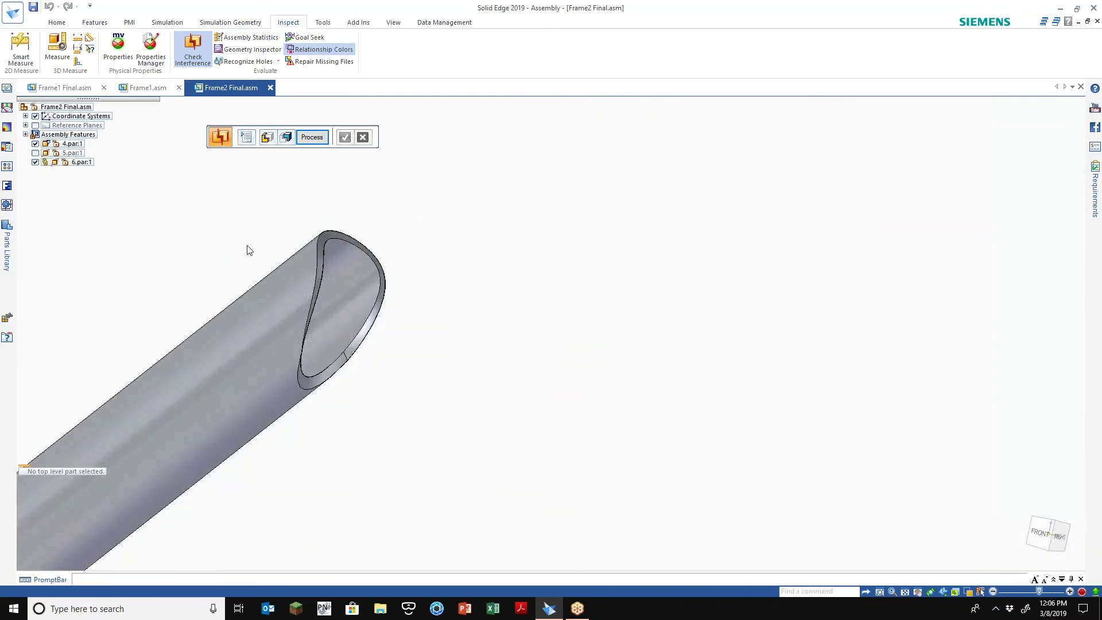
scroll(249, 250, down, 1)
middle_drag(257, 233, 367, 227)
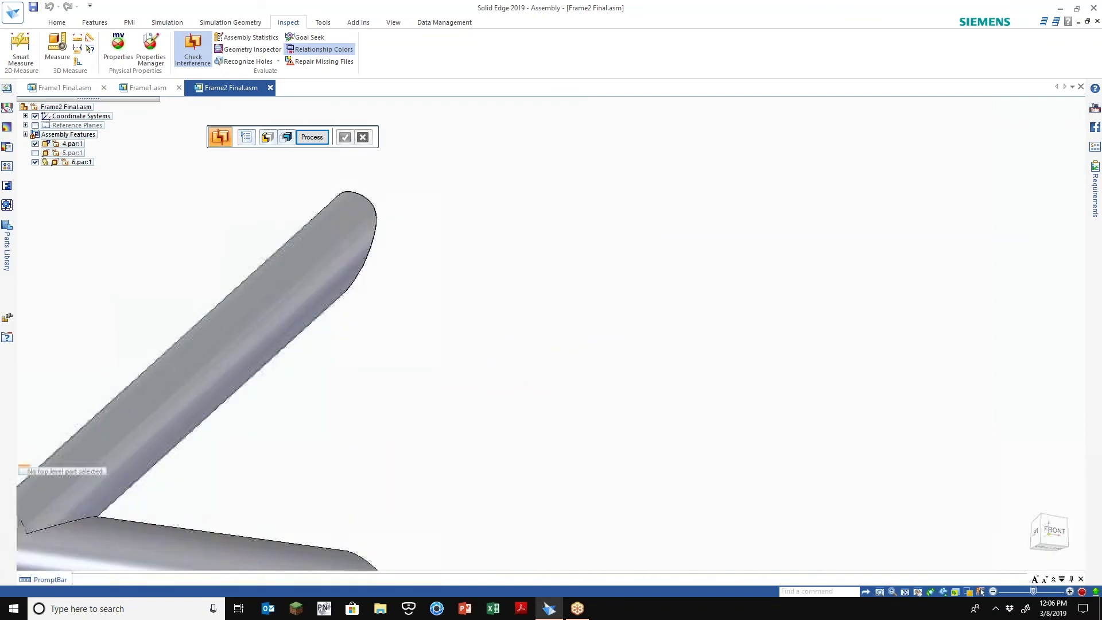
scroll(485, 226, down, 3)
scroll(484, 226, up, 2)
scroll(666, 254, down, 2)
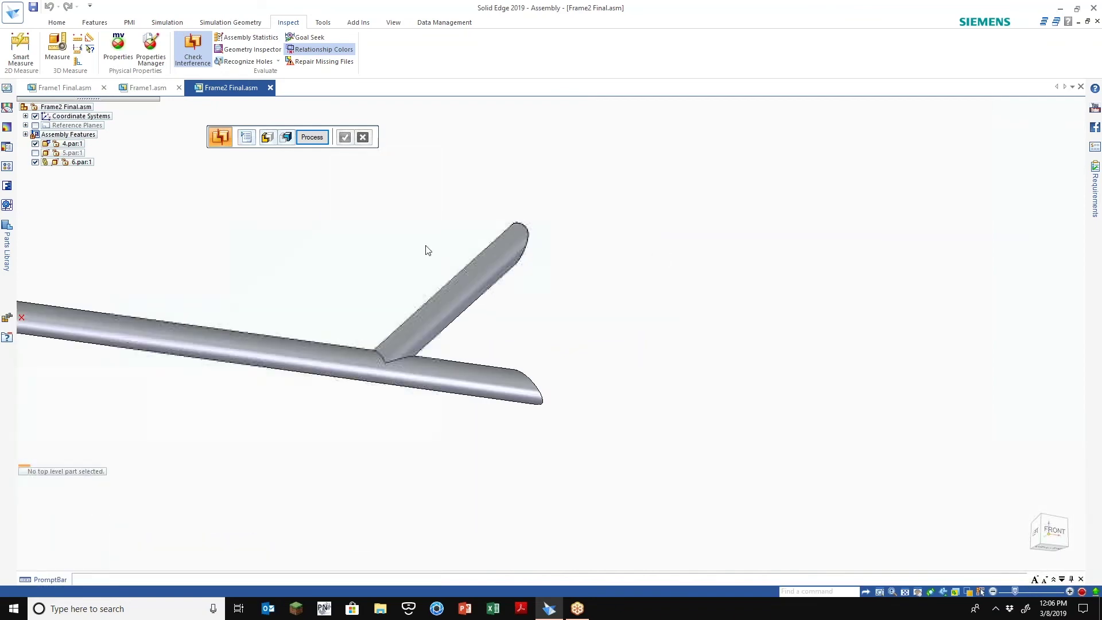
Open the diagonal brace 6.par for in-place editing with the horizontal tube hidden to expose its lower coped end.
click(58, 24)
click(65, 47)
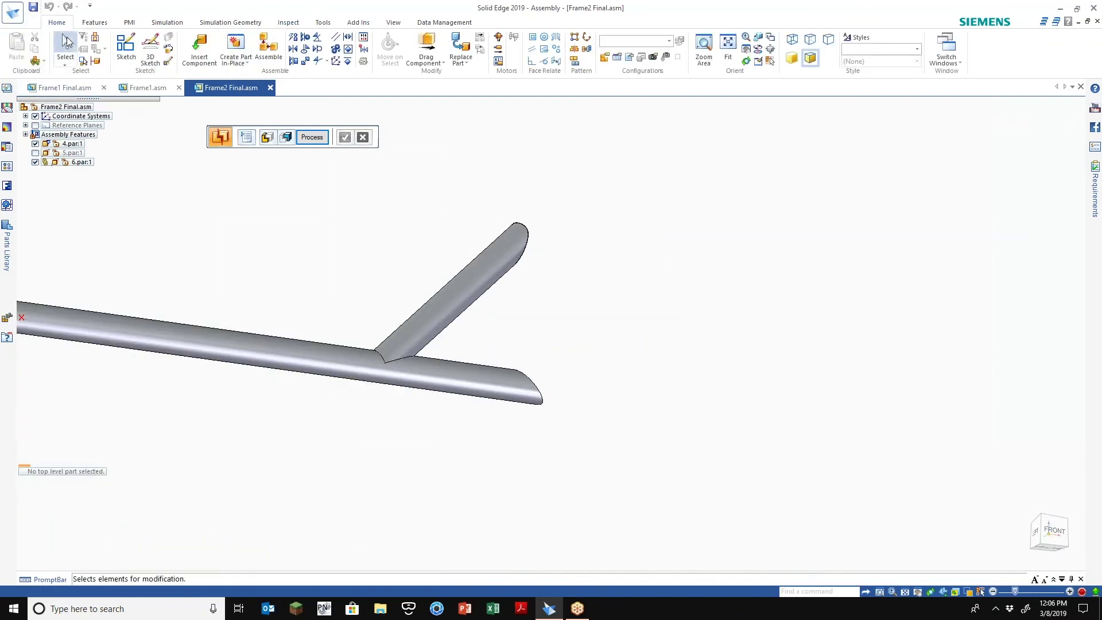
scroll(237, 271, up, 3)
click(675, 434)
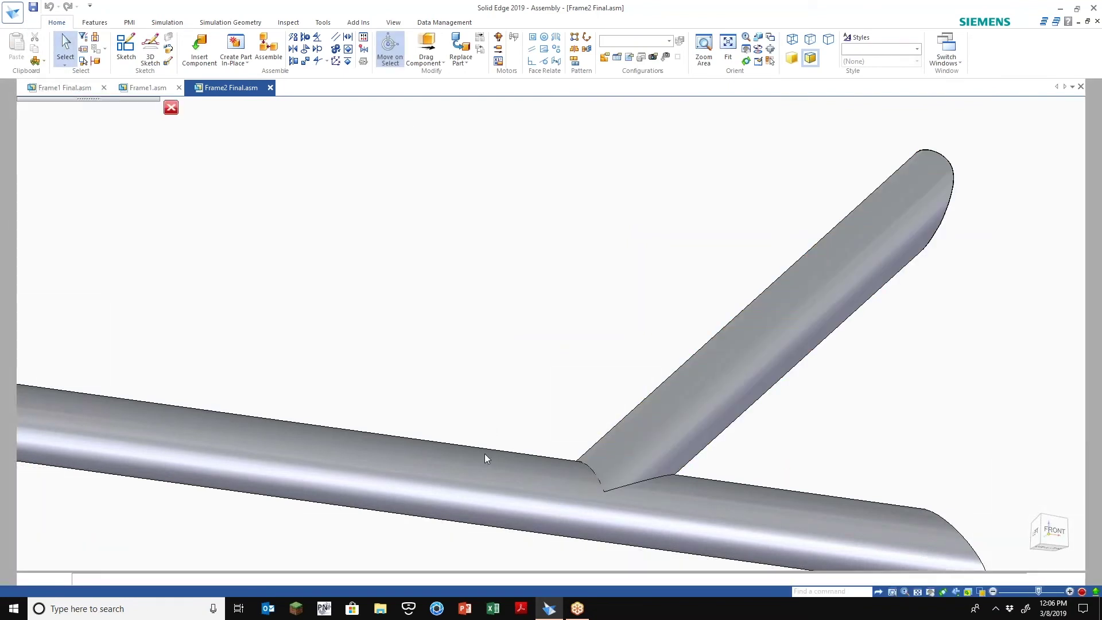
scroll(597, 494, down, 2)
scroll(631, 485, up, 4)
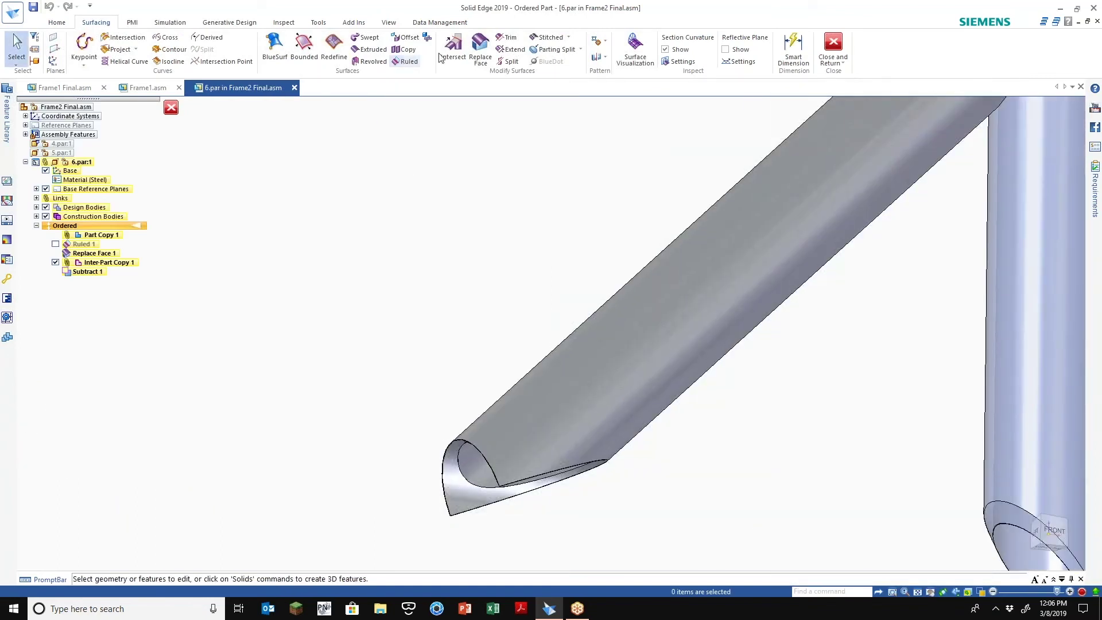
Create a 0.500 in ruled surface along the inner edge of the diagonal brace's lower coped end, built off the alternate adjoining face.
click(397, 63)
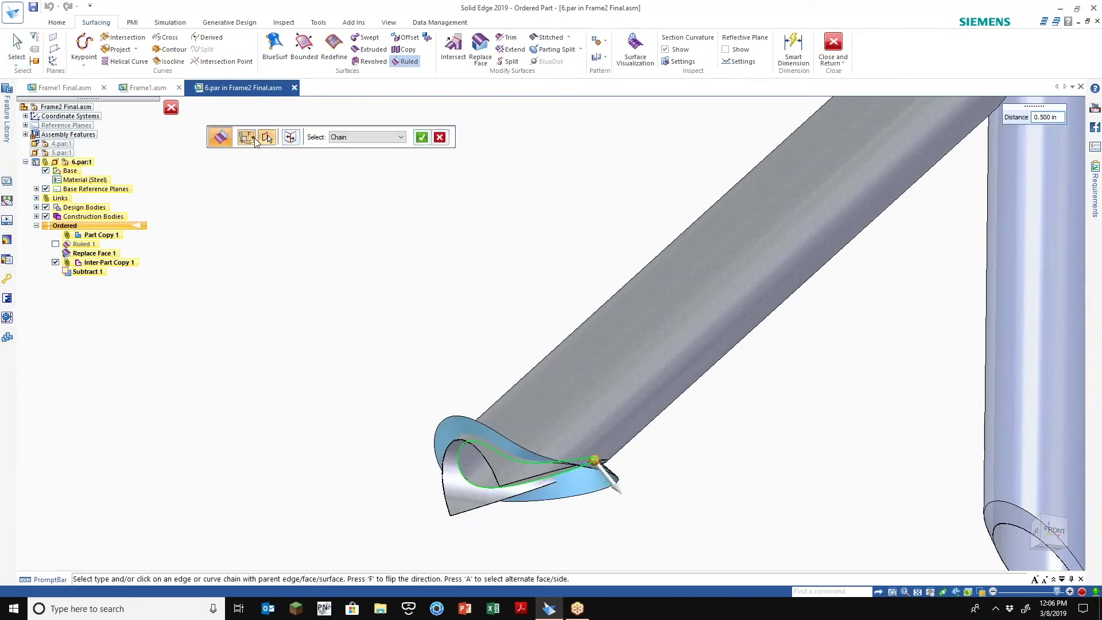
click(253, 138)
click(261, 197)
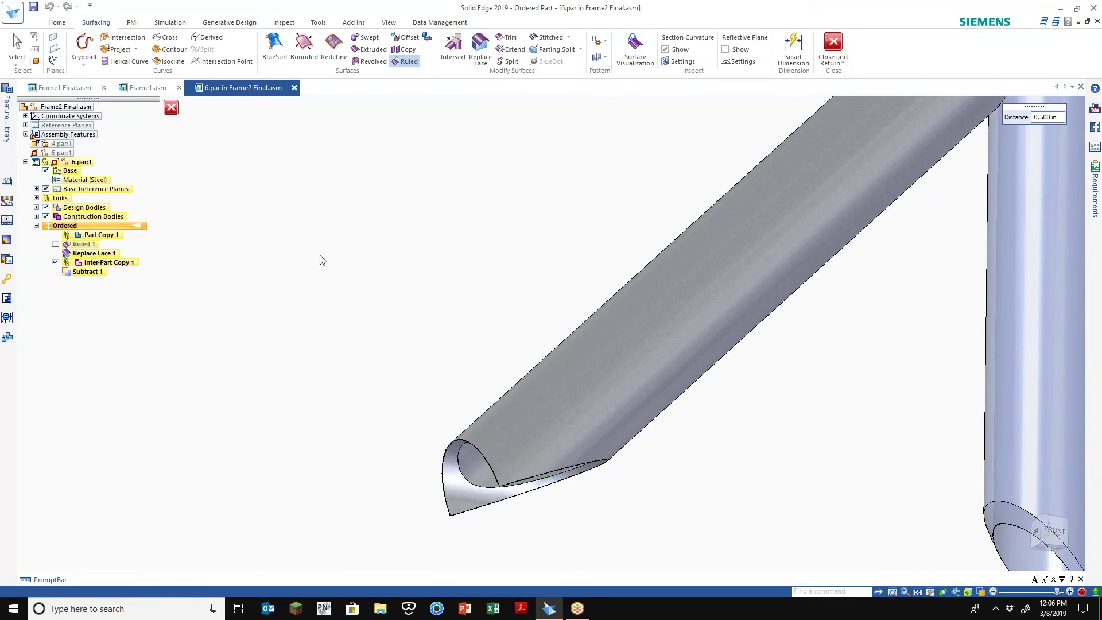
click(498, 447)
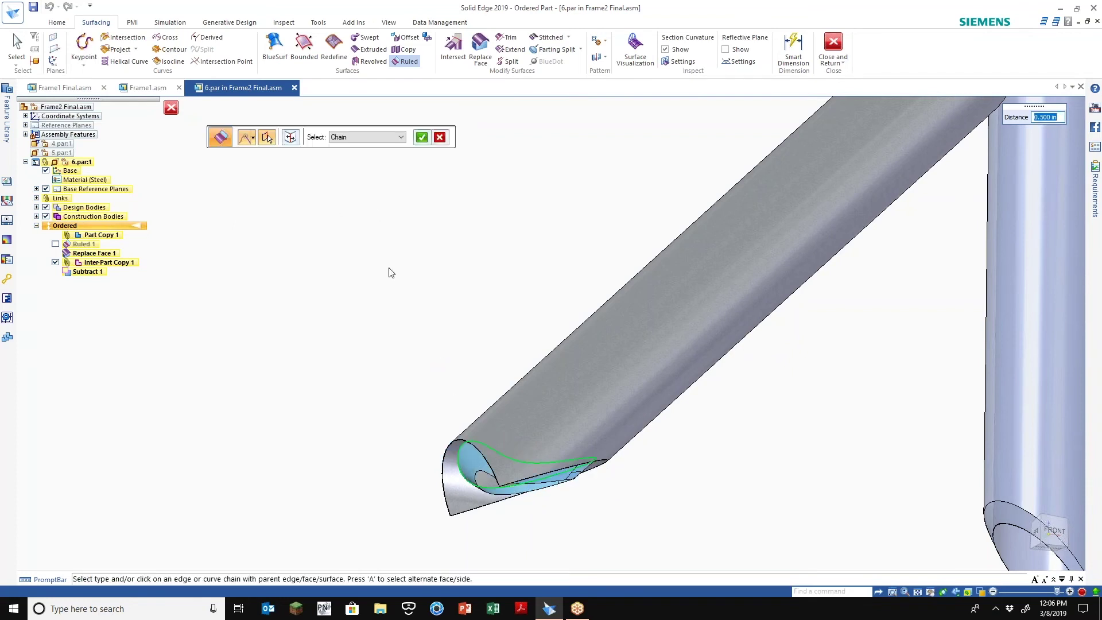
click(290, 137)
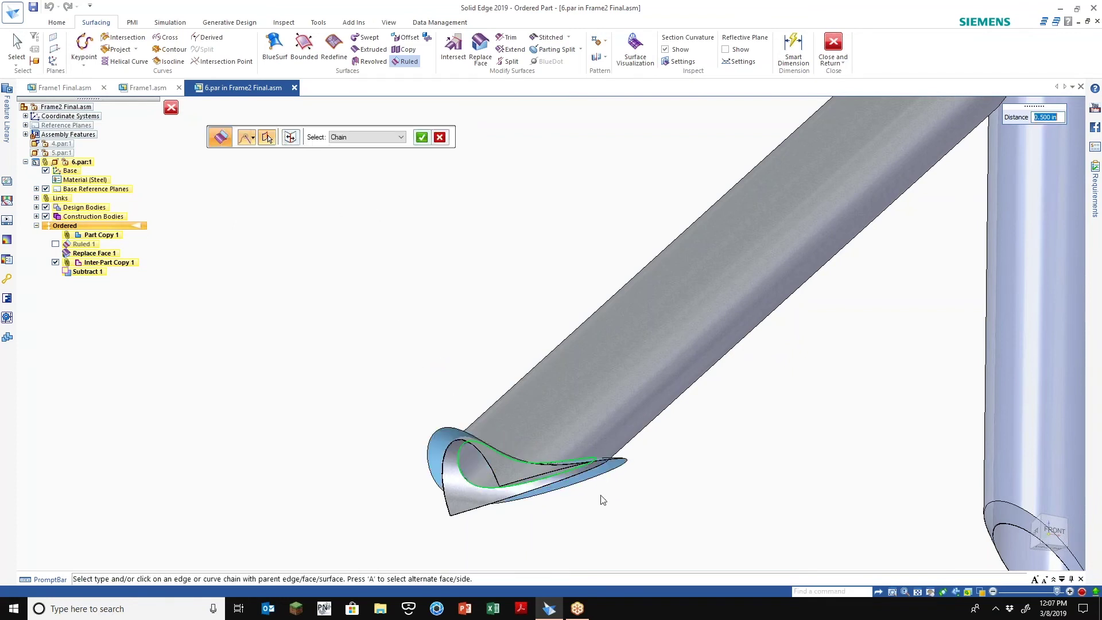
scroll(578, 514, up, 6)
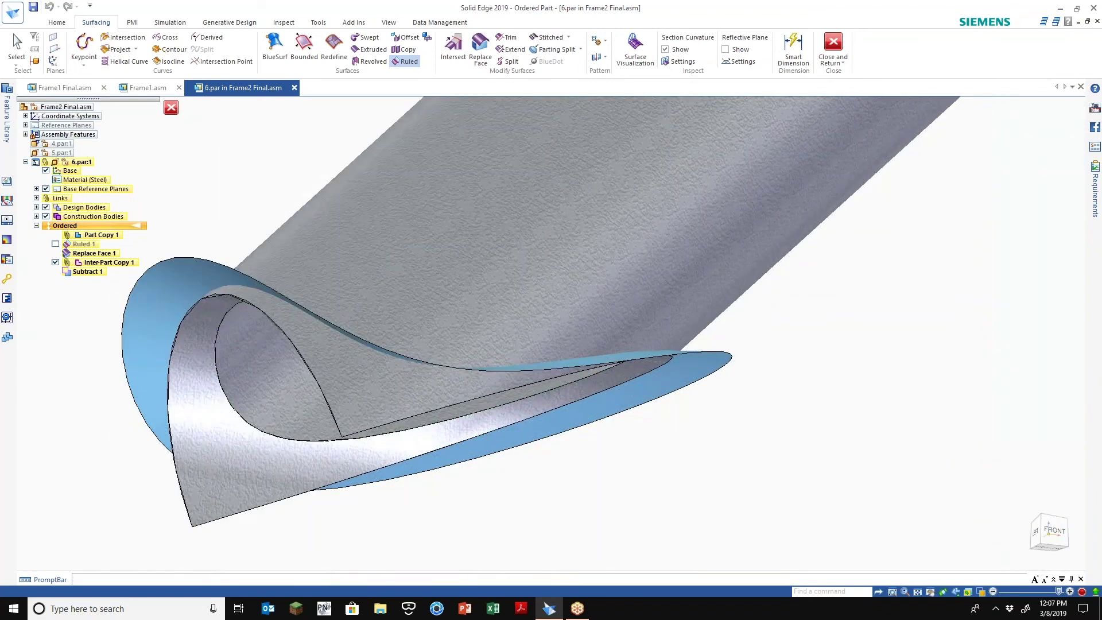
scroll(577, 512, down, 1)
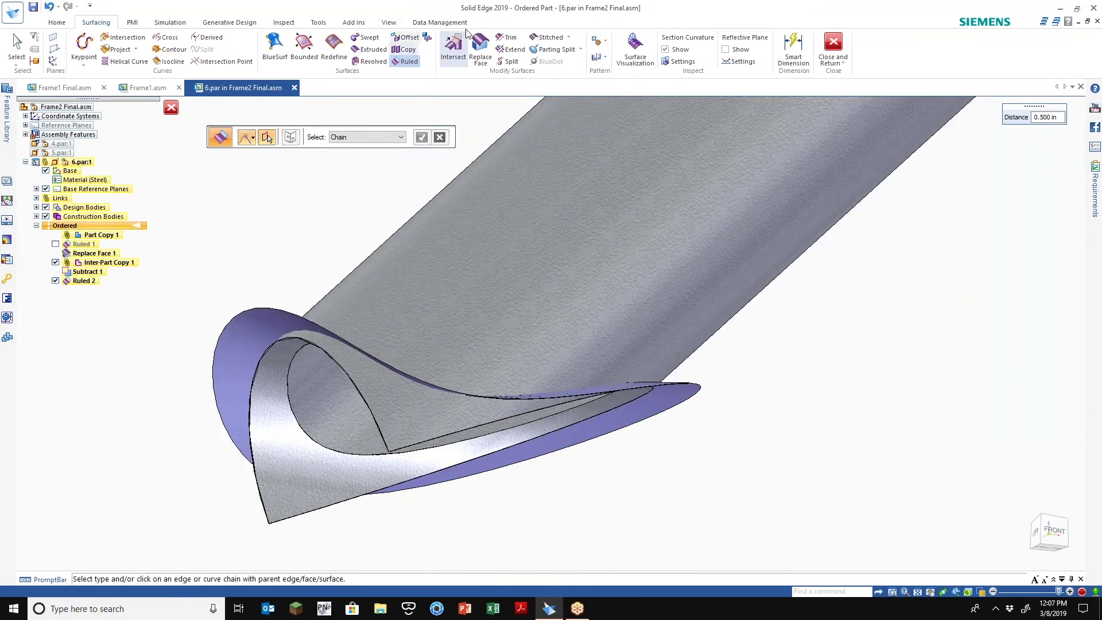
Replace the brace's lower coped end face with the new ruled surface and return to the Frame2 Final.asm assembly.
click(480, 46)
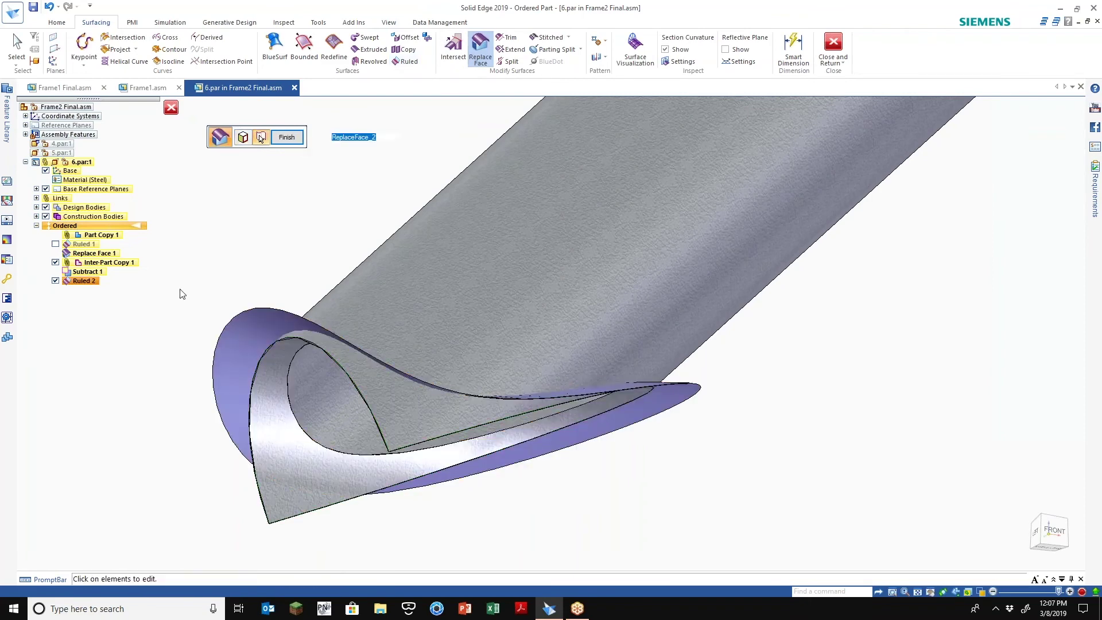
scroll(267, 269, down, 4)
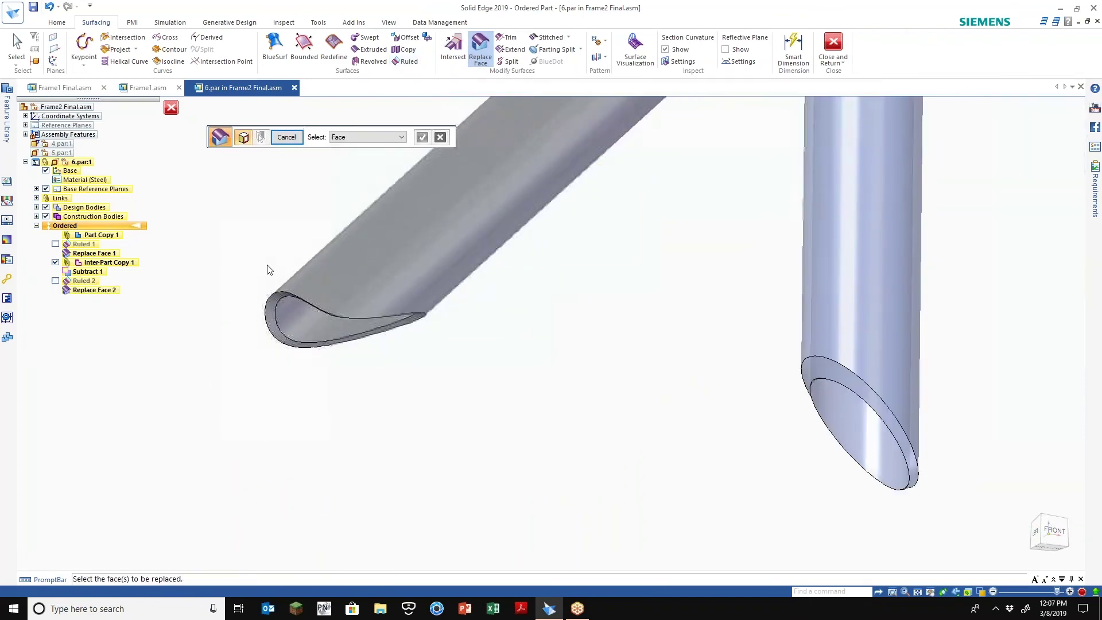
click(826, 52)
click(826, 52)
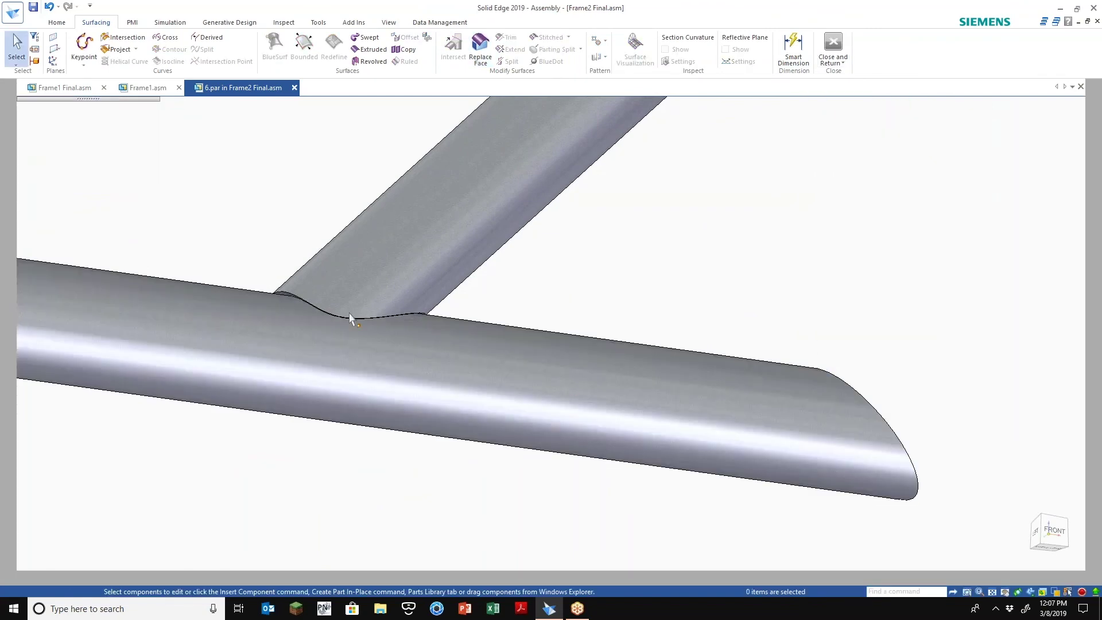
Try to chamfer the outer edges of the diagonal brace's lower coped end with a 0.200 in setback.
scroll(373, 292, up, 5)
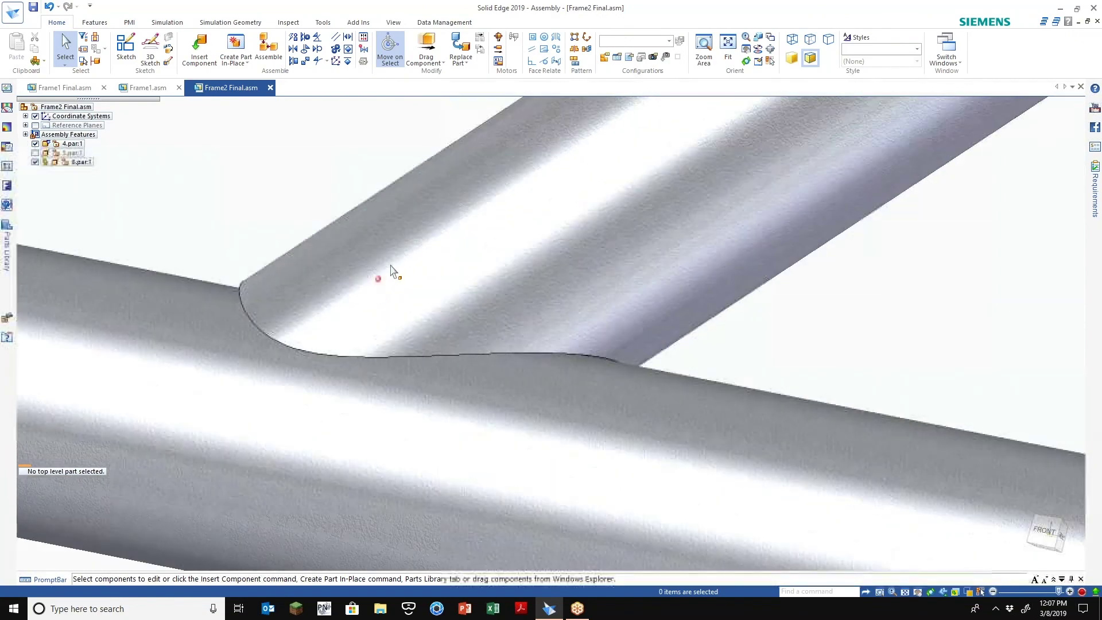
click(96, 23)
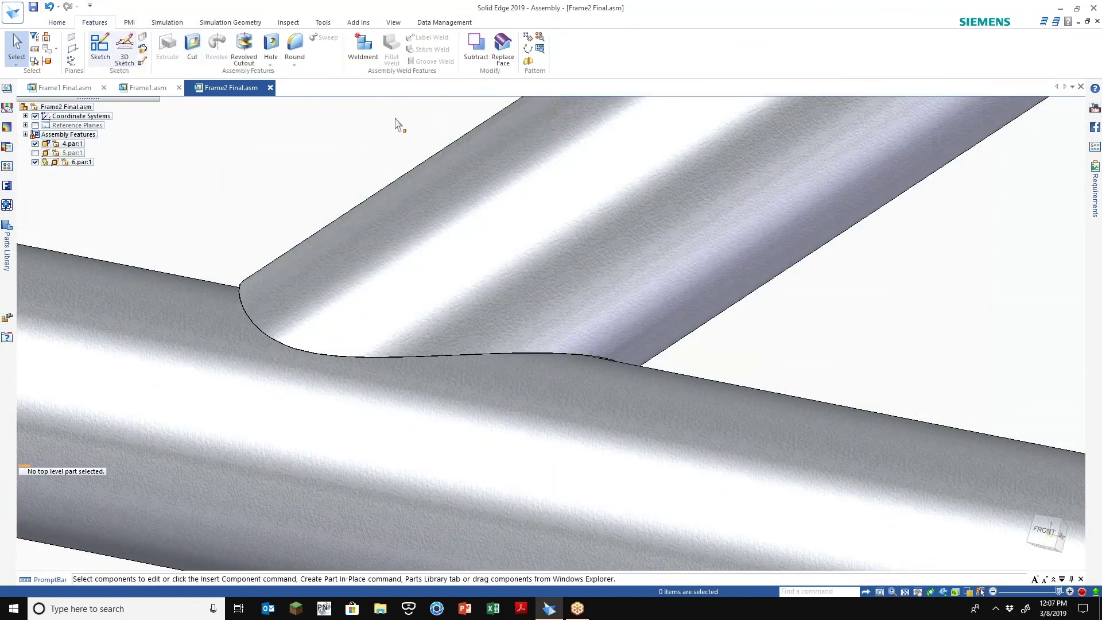
click(294, 62)
click(304, 87)
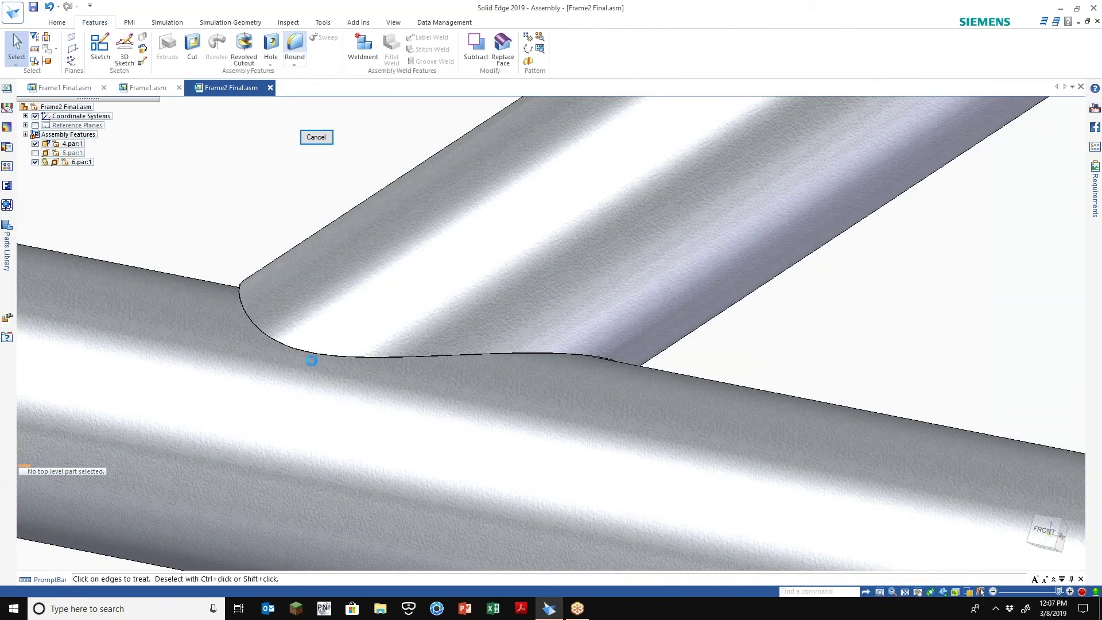
click(315, 357)
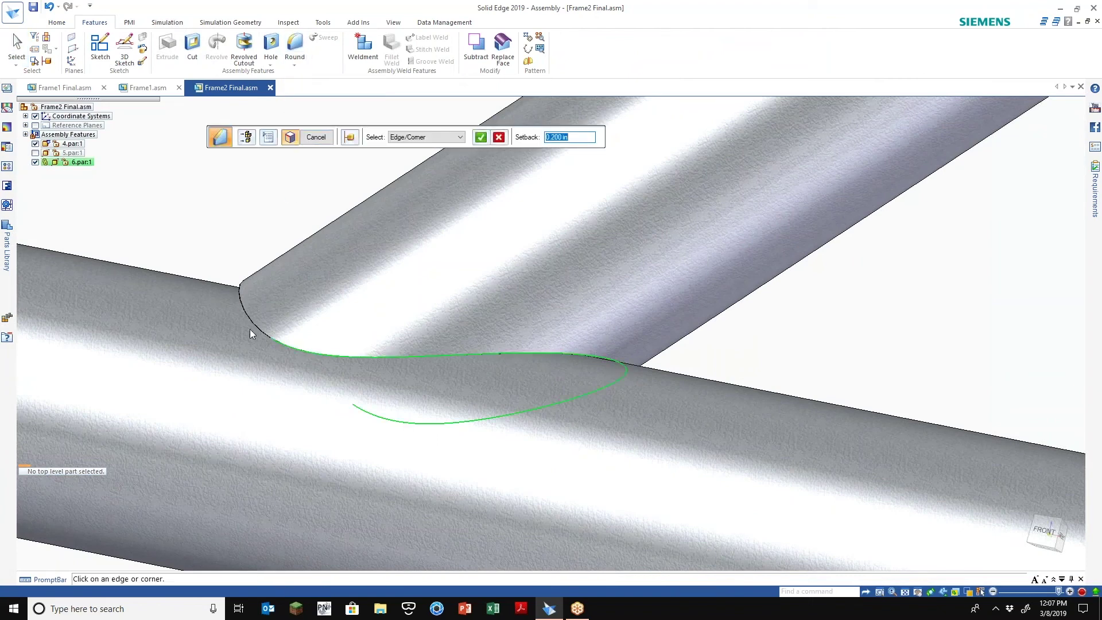
click(253, 328)
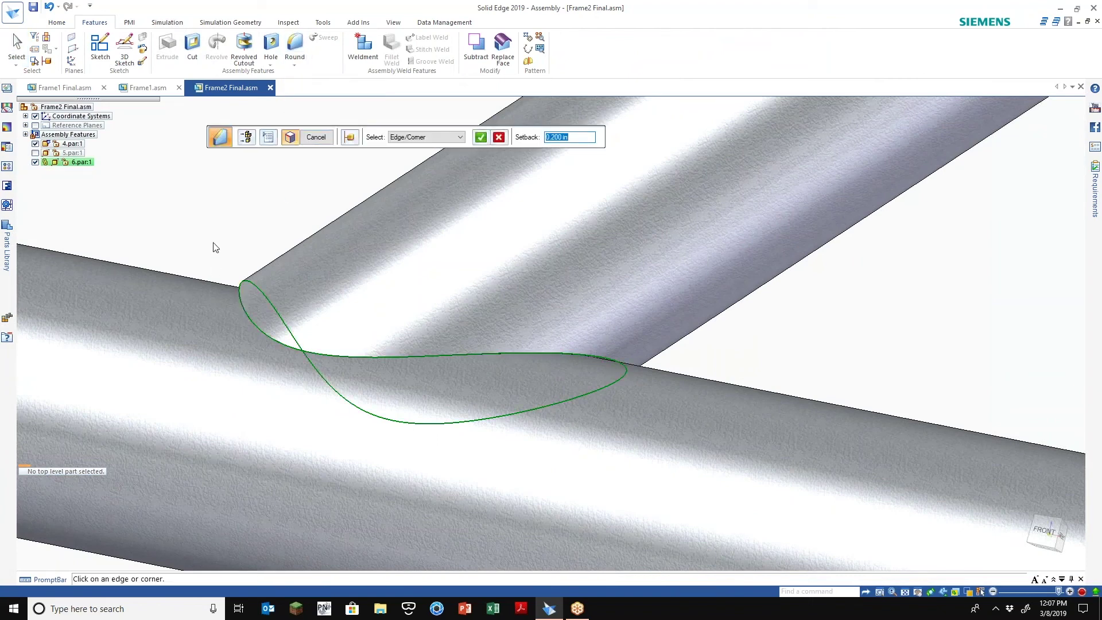
key(Return)
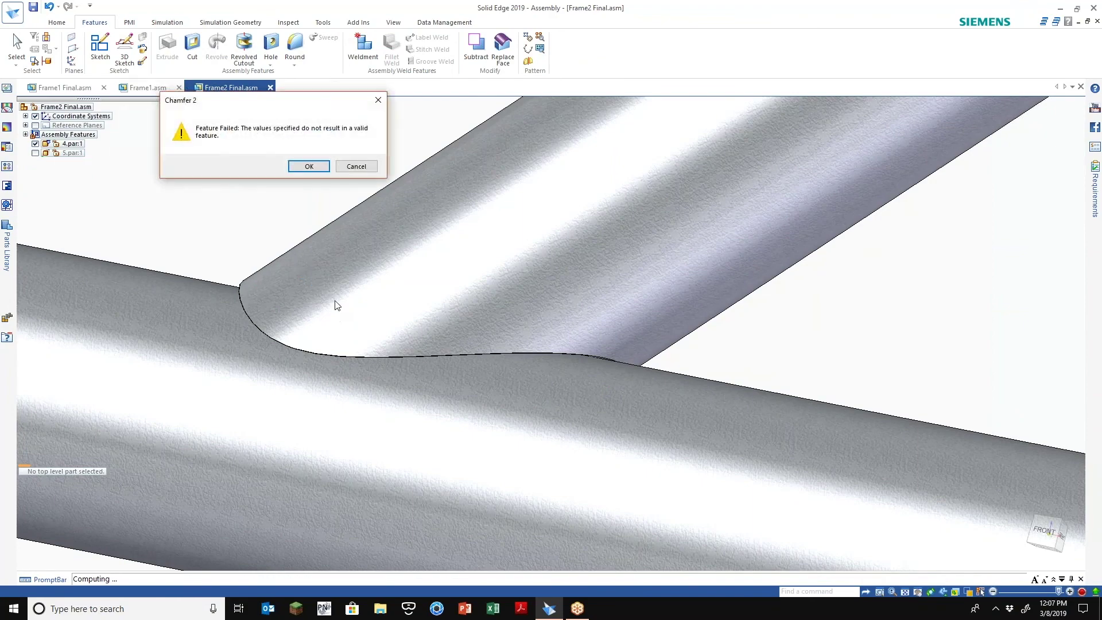
click(359, 168)
key(Escape)
Show the hidden vertical tube 5.par again in the frame assembly.
scroll(405, 416, down, 8)
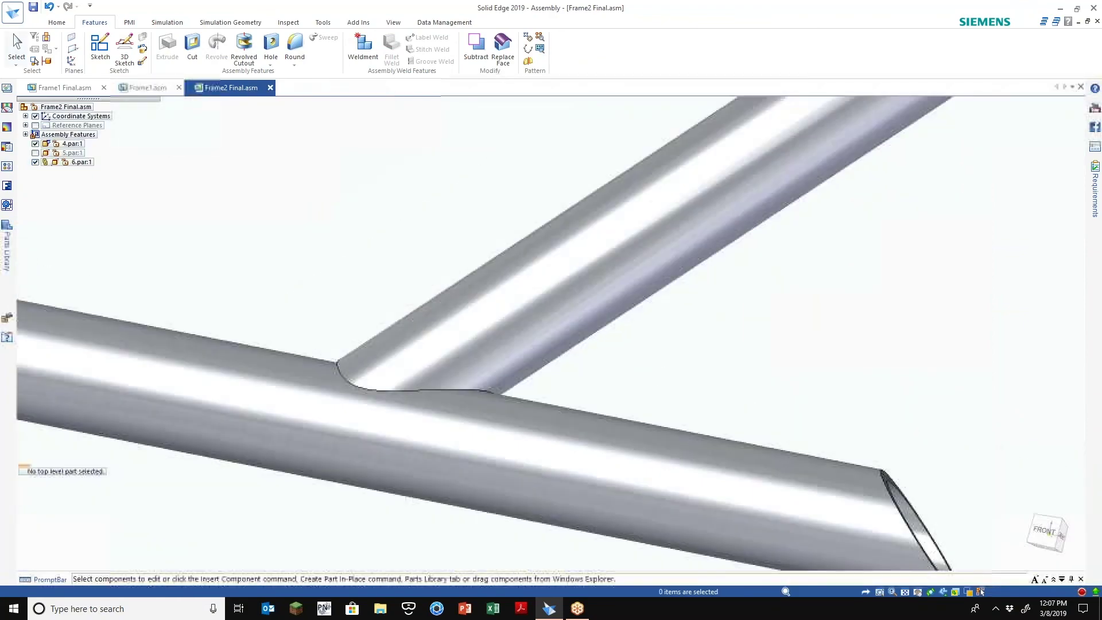
scroll(409, 419, down, 4)
scroll(511, 355, up, 5)
scroll(528, 339, down, 4)
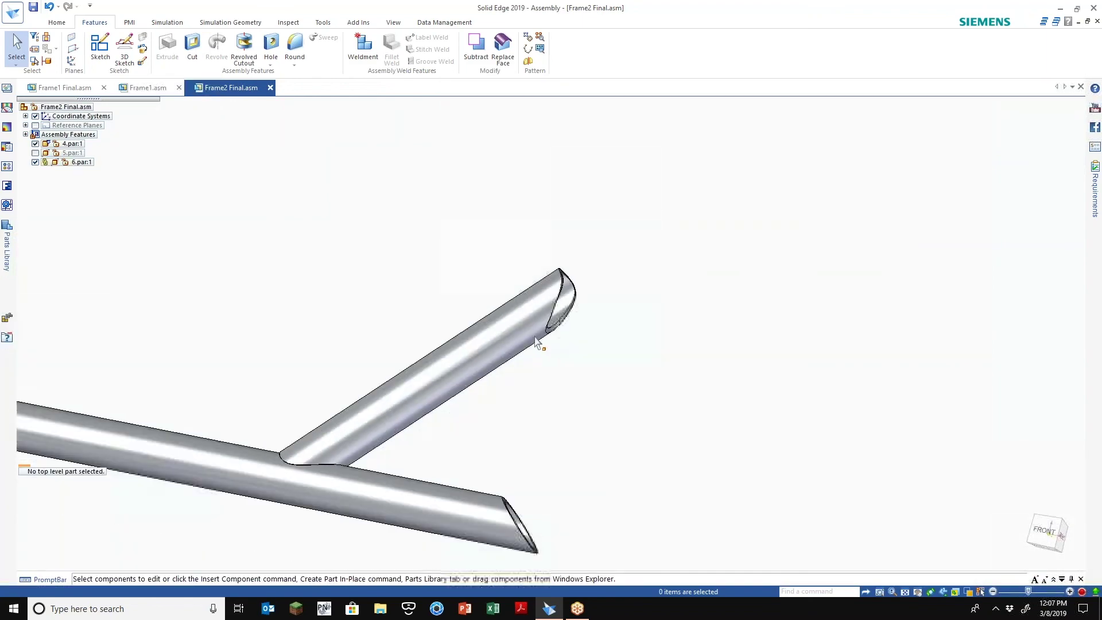
middle_drag(441, 459, 525, 491)
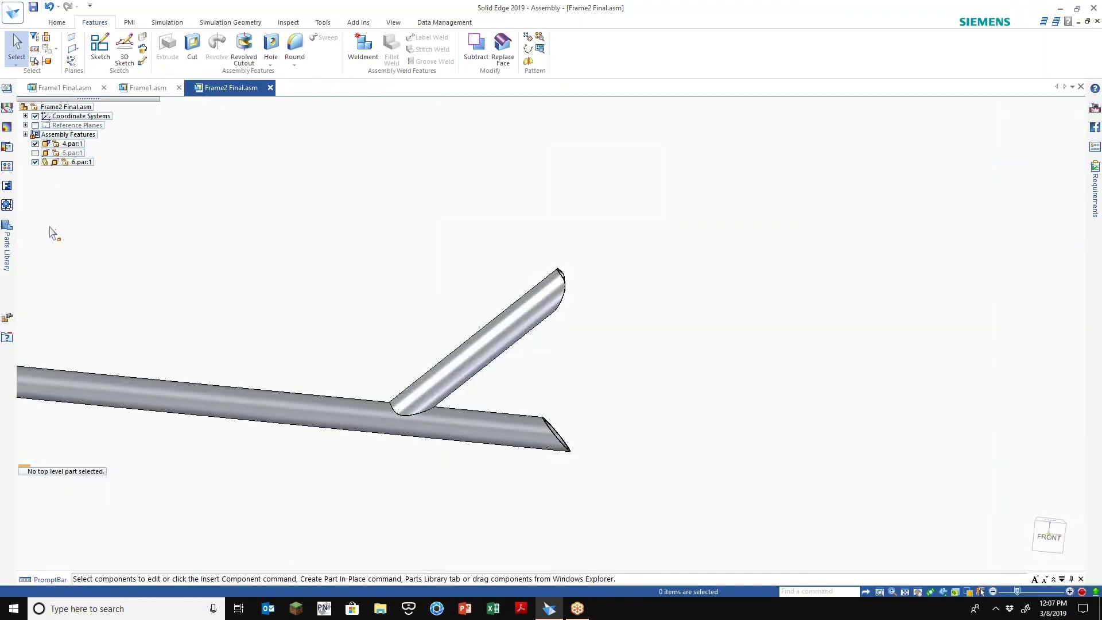
click(35, 153)
scroll(445, 325, down, 2)
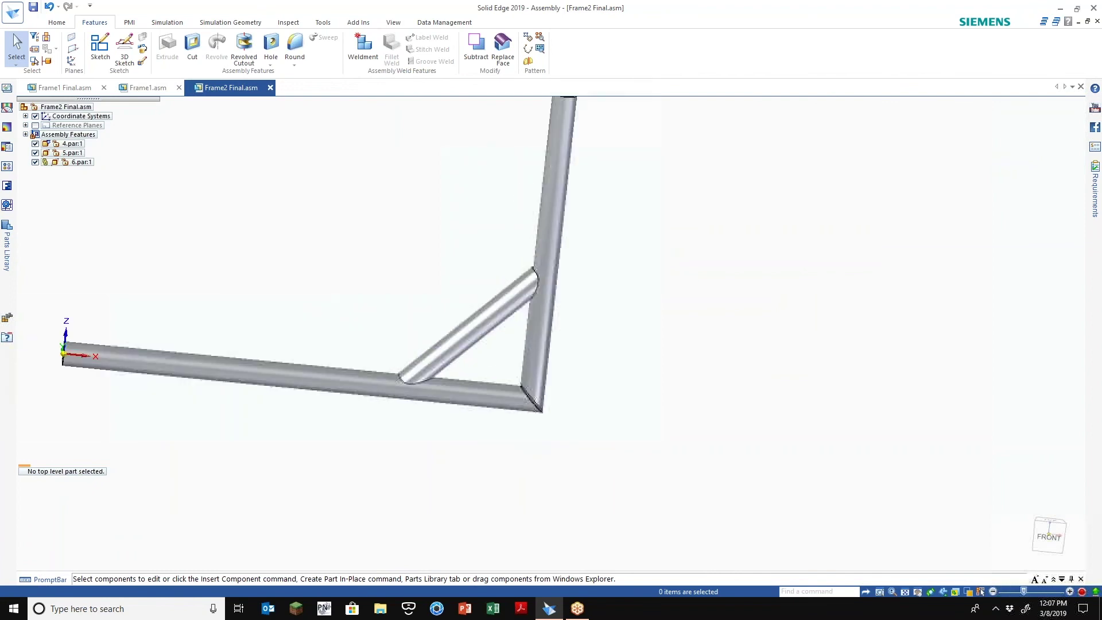
Examine the diagonal brace's joints with the horizontal and vertical tubes, especially the coped fit at the upper end.
middle_drag(437, 350, 401, 331)
scroll(458, 308, up, 2)
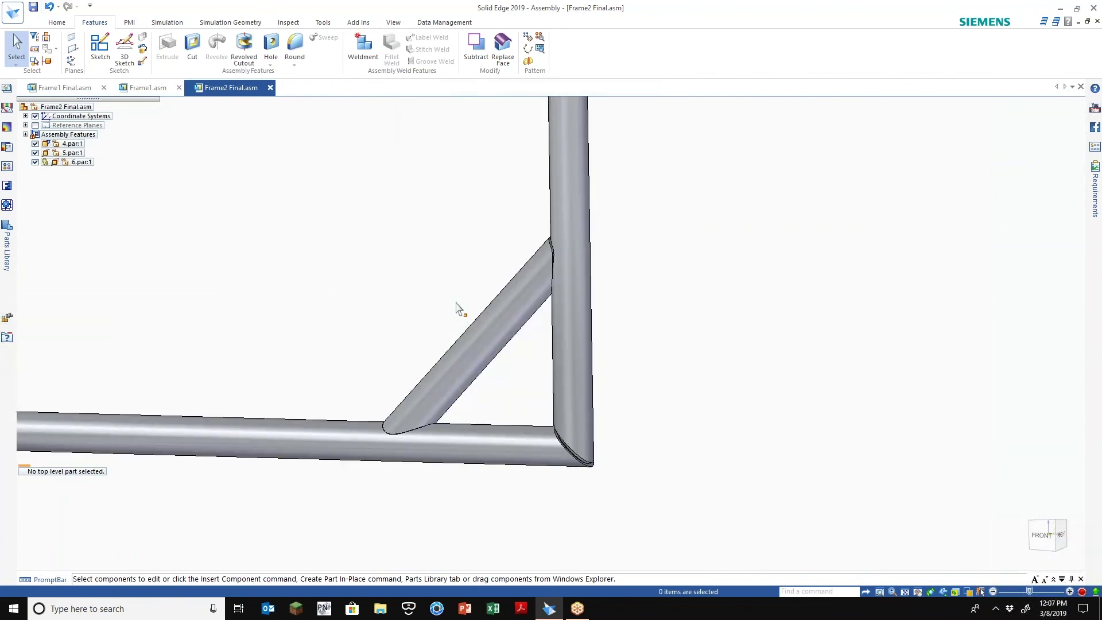
scroll(465, 310, up, 1)
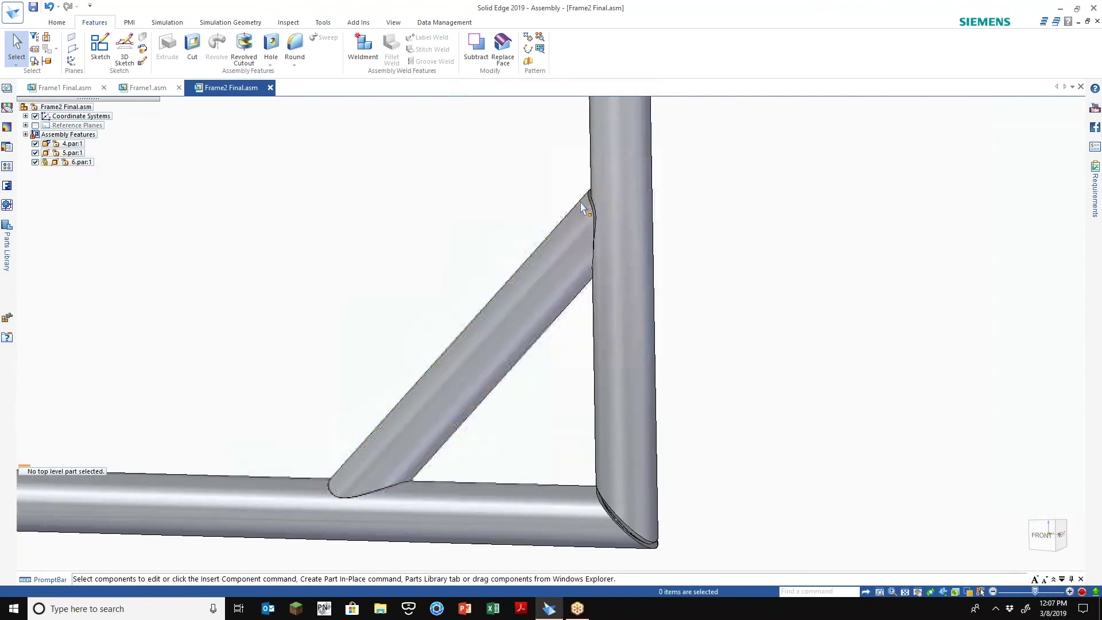
scroll(581, 340, up, 1)
scroll(581, 340, down, 2)
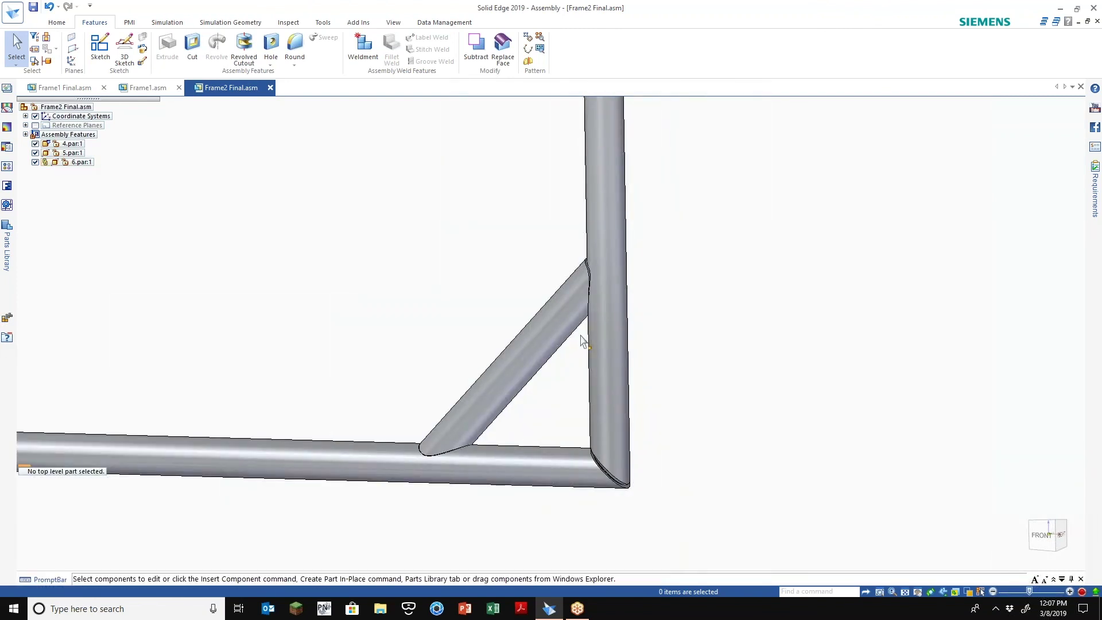
scroll(600, 267, up, 3)
scroll(600, 267, up, 2)
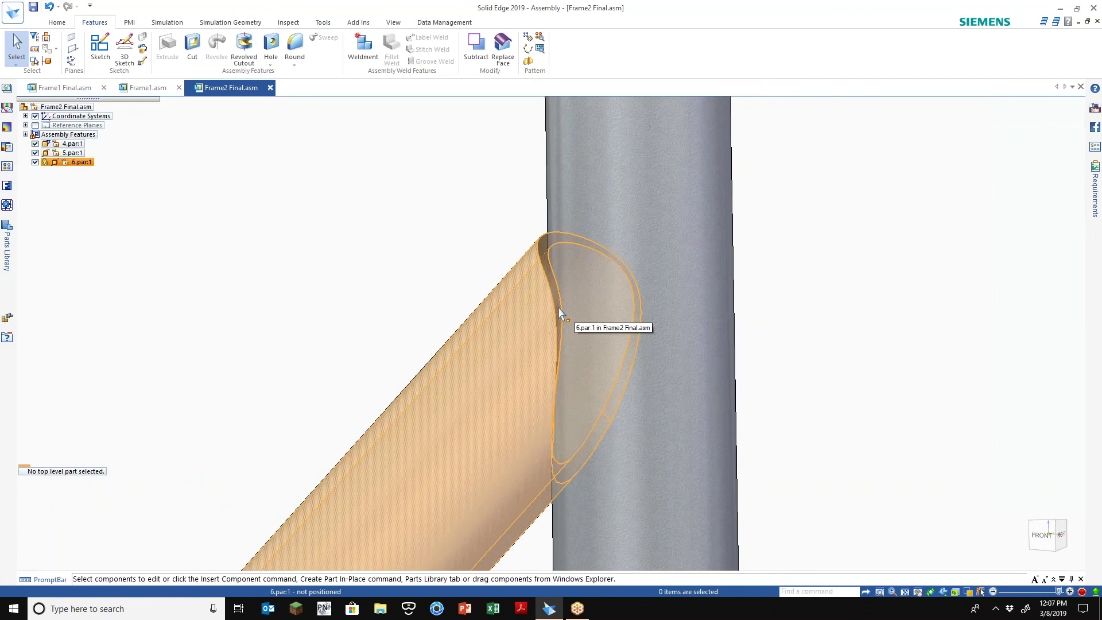
scroll(560, 313, down, 4)
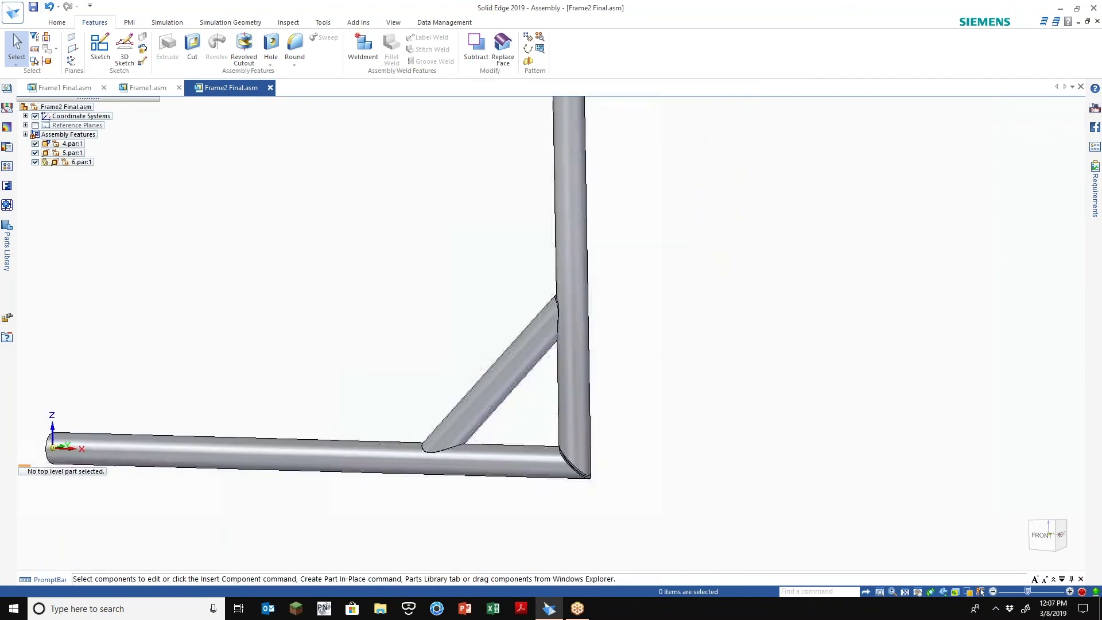
Switch to Frame1 Final.asm and examine the coped joints where the vertical tube and diagonal brace meet the horizontal tube.
click(66, 94)
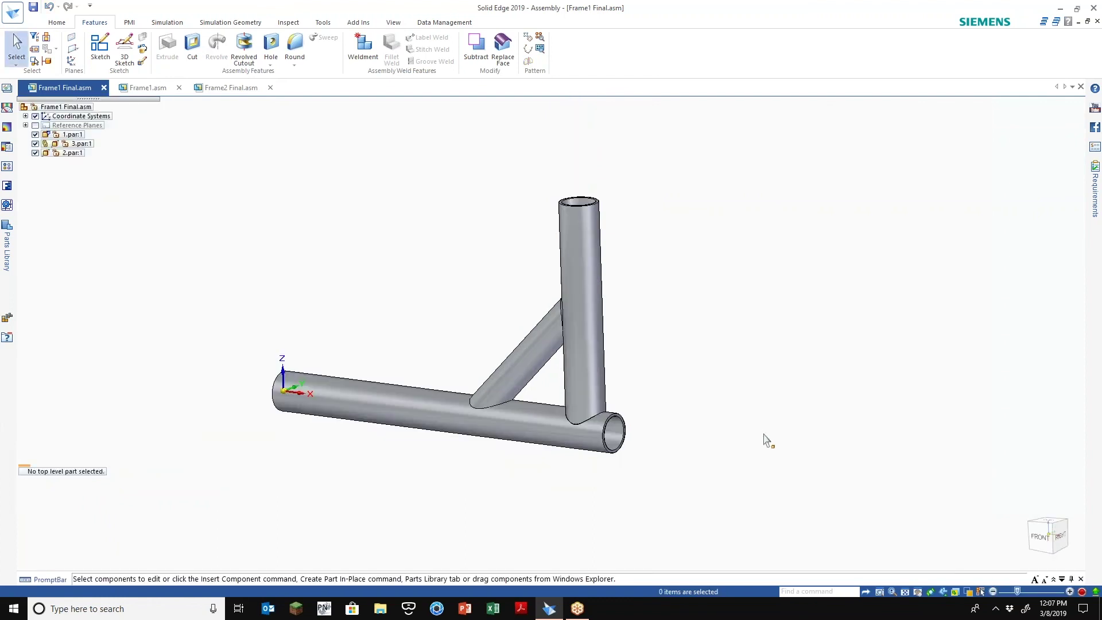
scroll(561, 418, up, 3)
middle_drag(619, 450, 628, 405)
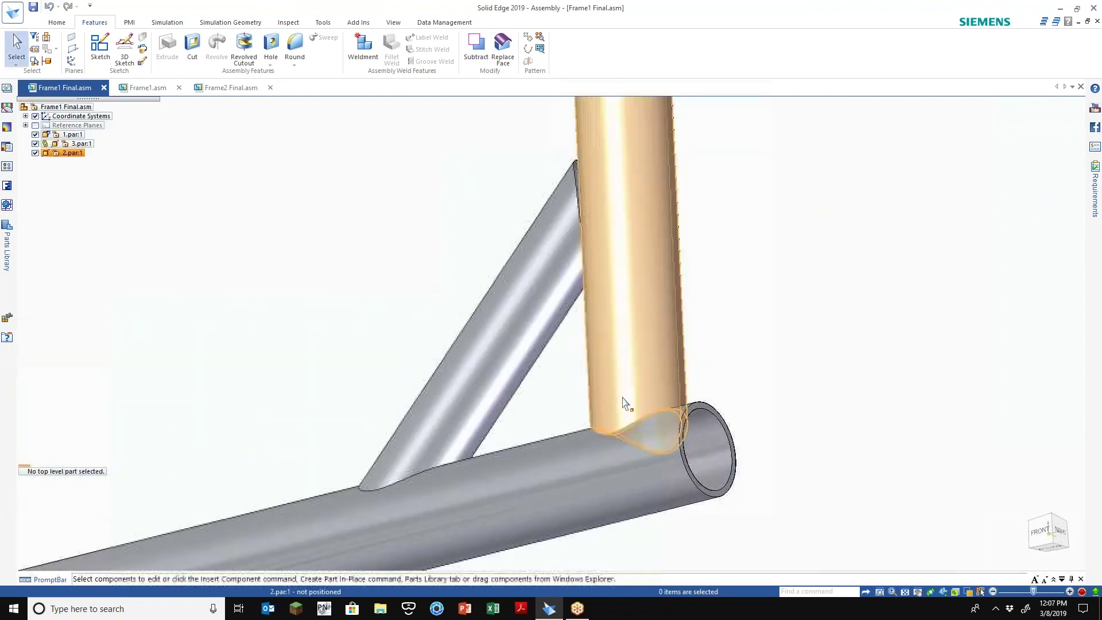
scroll(629, 434, down, 3)
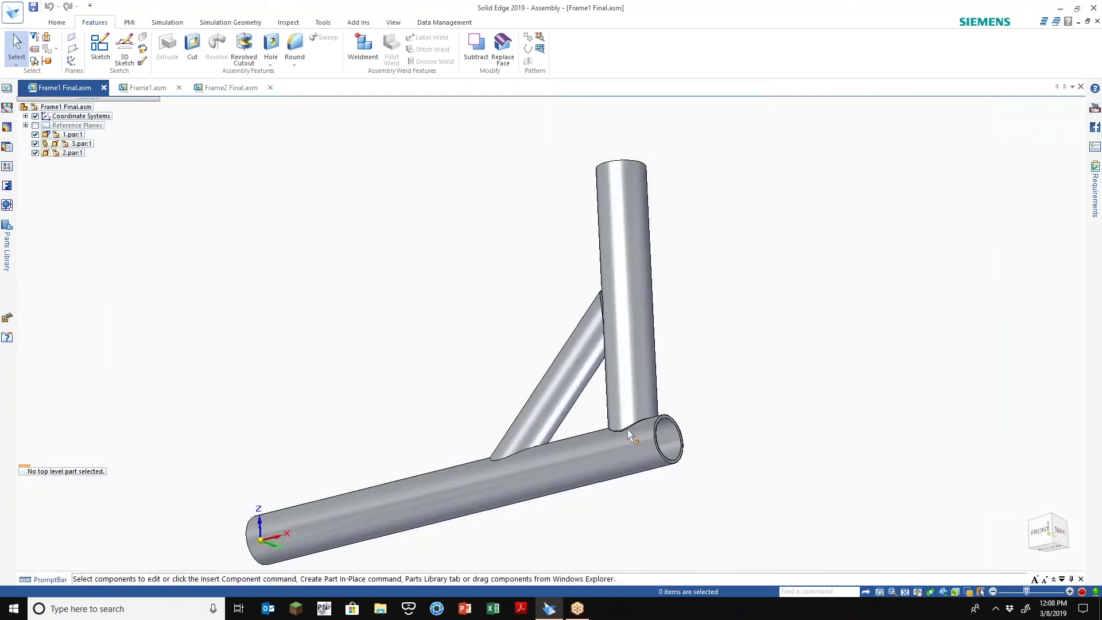
scroll(623, 535, up, 2)
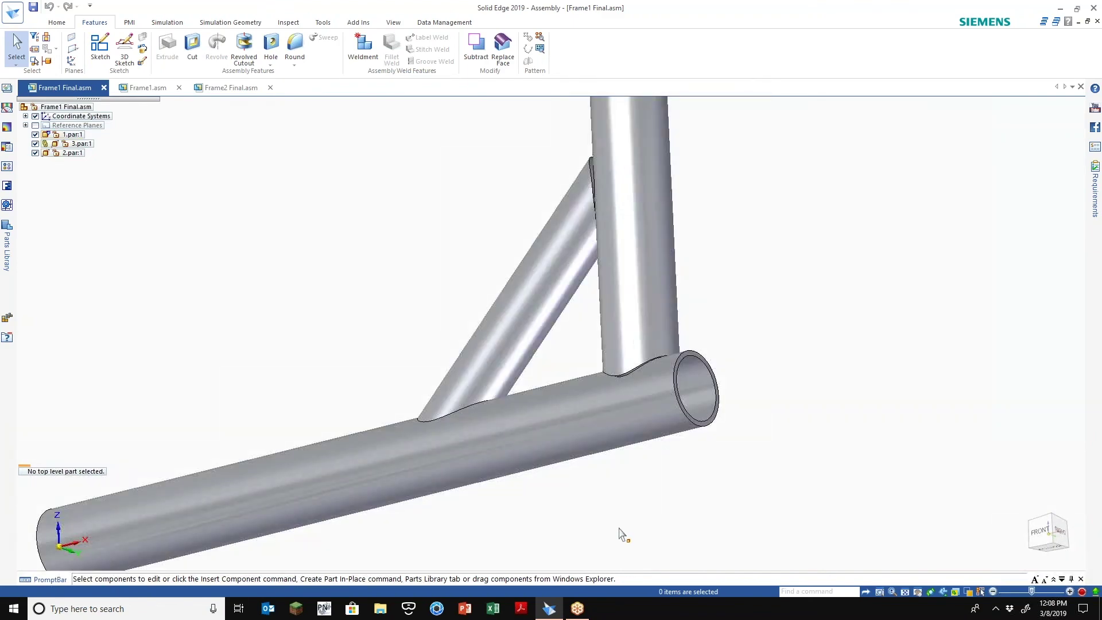
scroll(633, 378, up, 2)
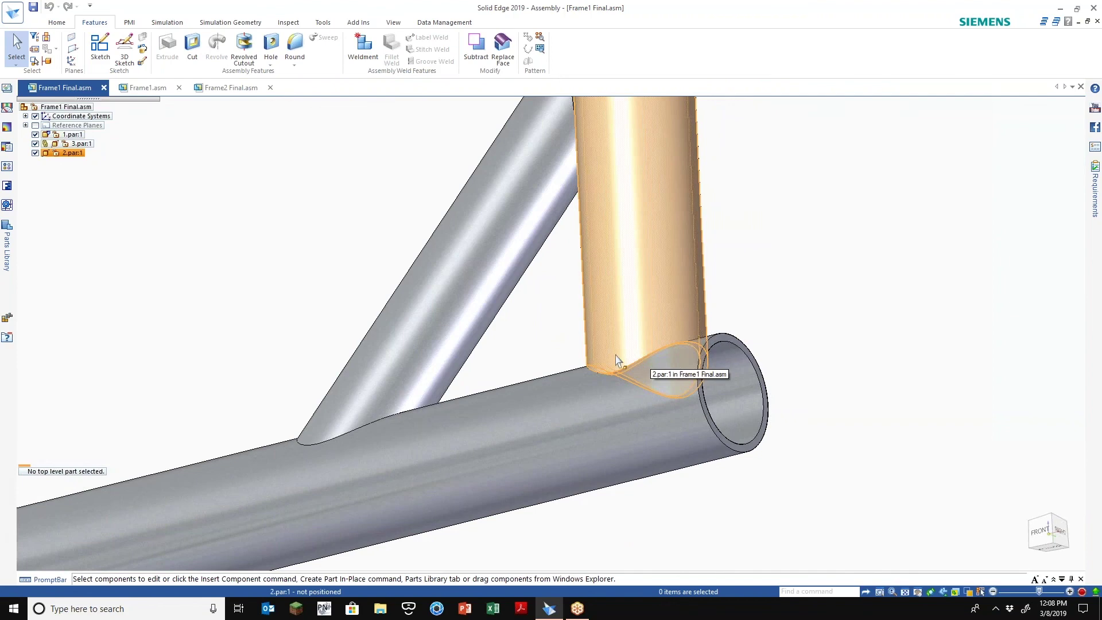
scroll(365, 409, up, 1)
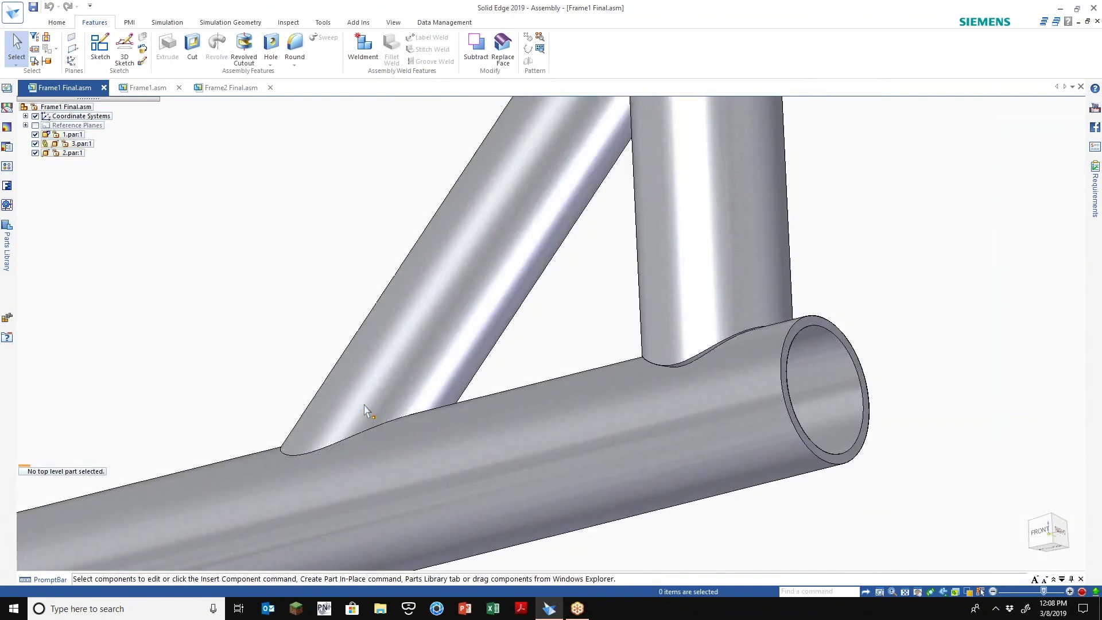
scroll(364, 405, down, 3)
scroll(574, 476, down, 3)
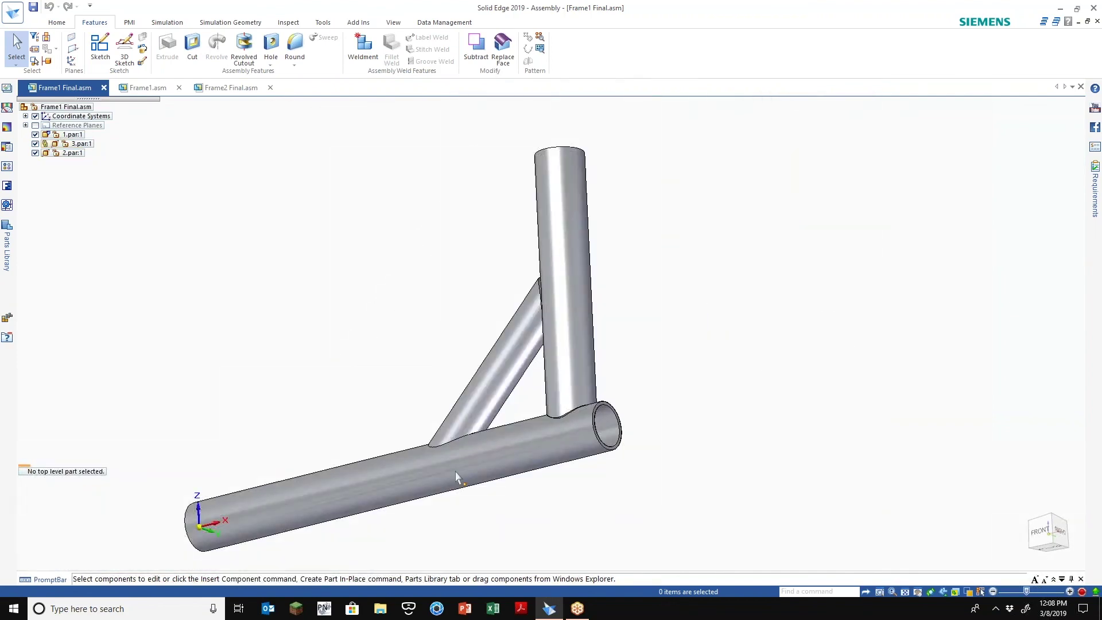
scroll(462, 474, up, 2)
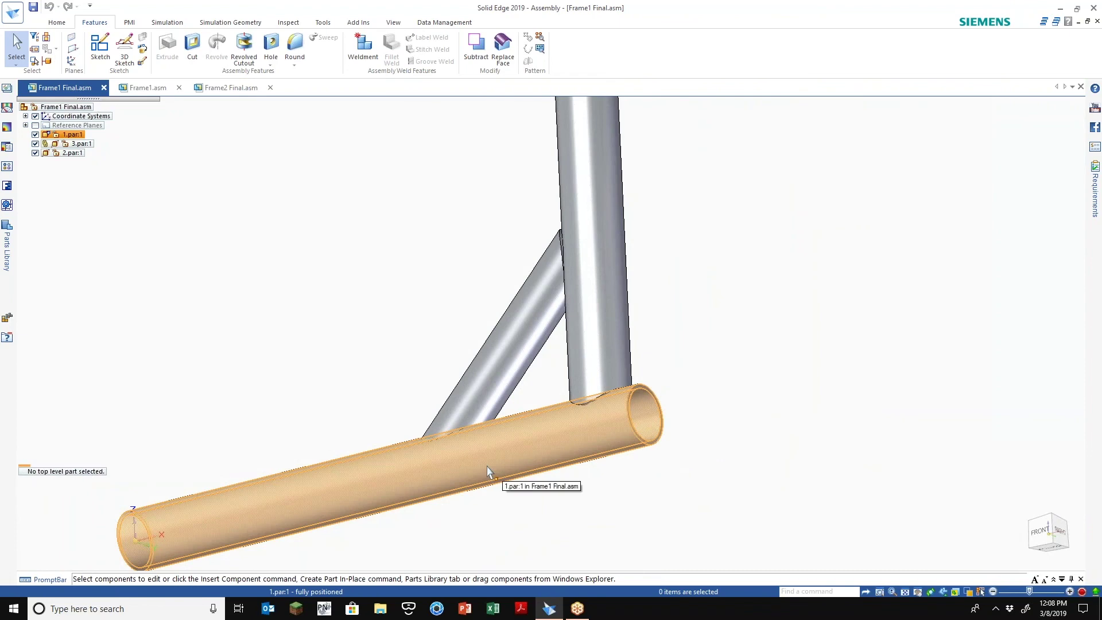